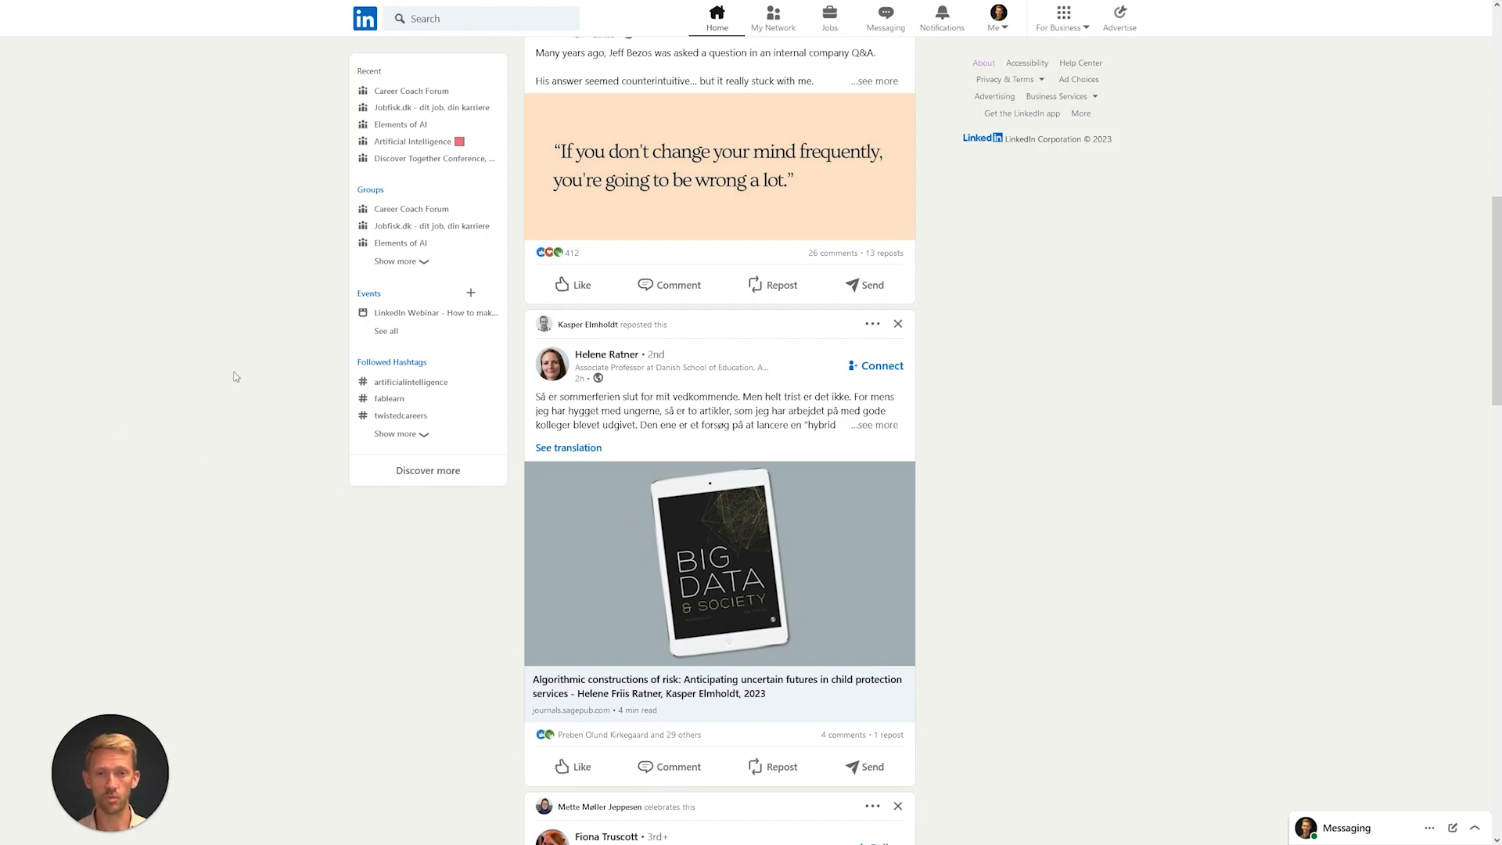
# - Search LinkedIn for "aalborg university" and open the Aalborg University page
pyautogui.scroll(10, 261, 283)
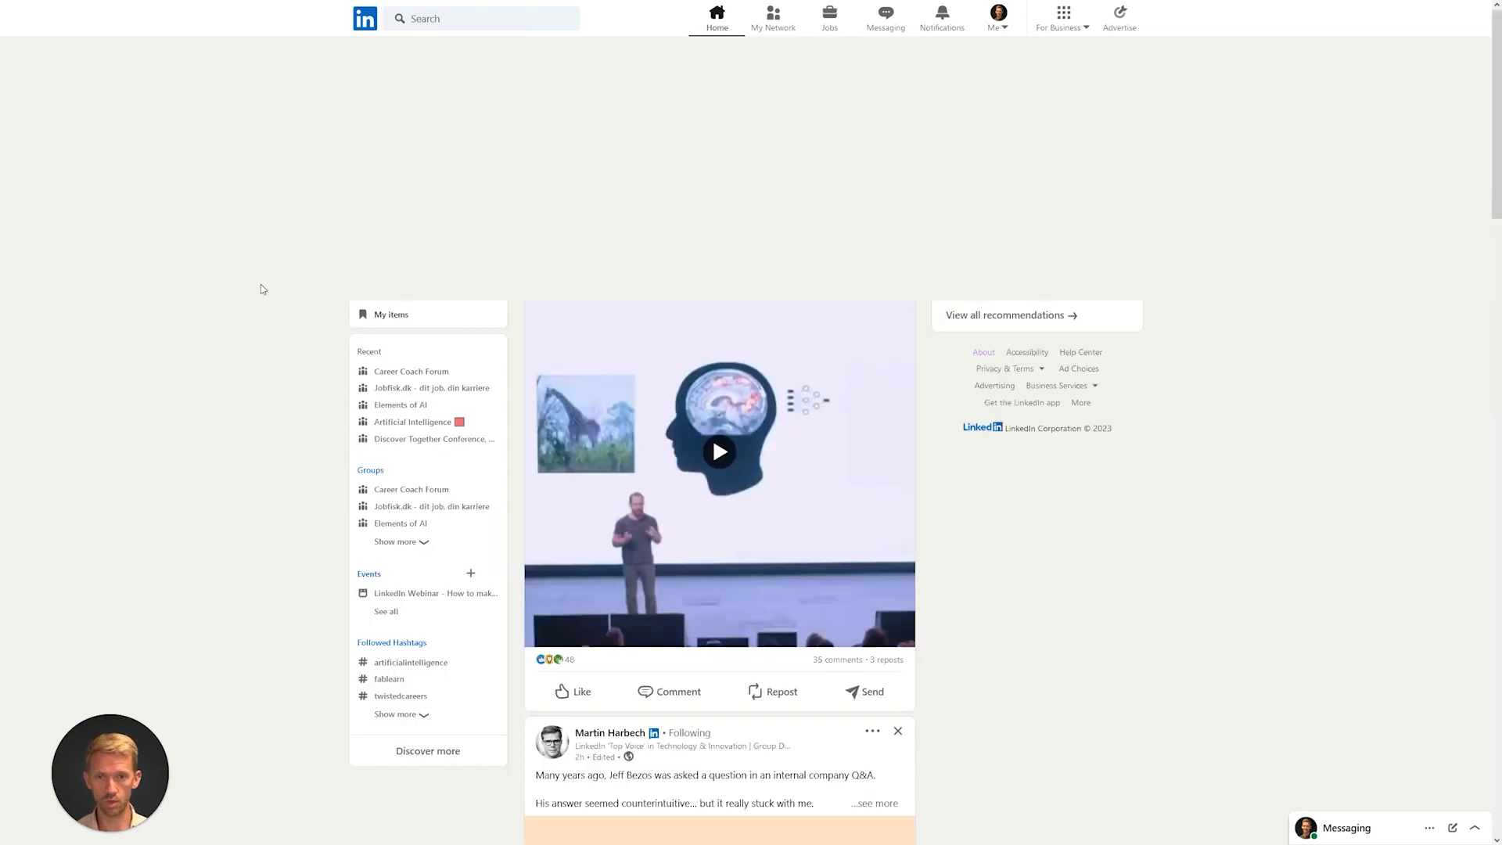
pyautogui.click(448, 21)
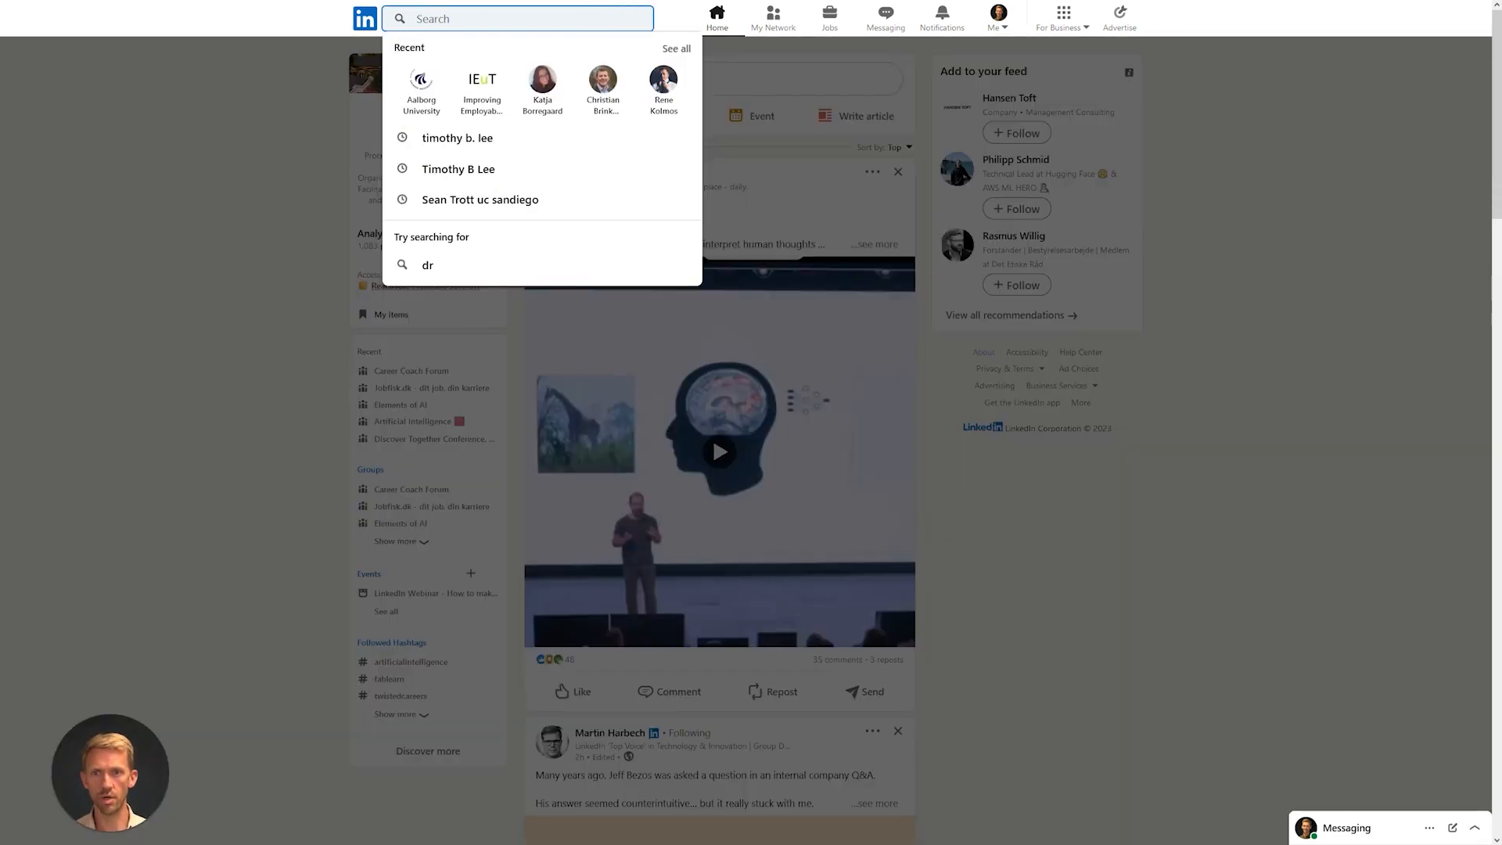
pyautogui.write('aalborg univerist')
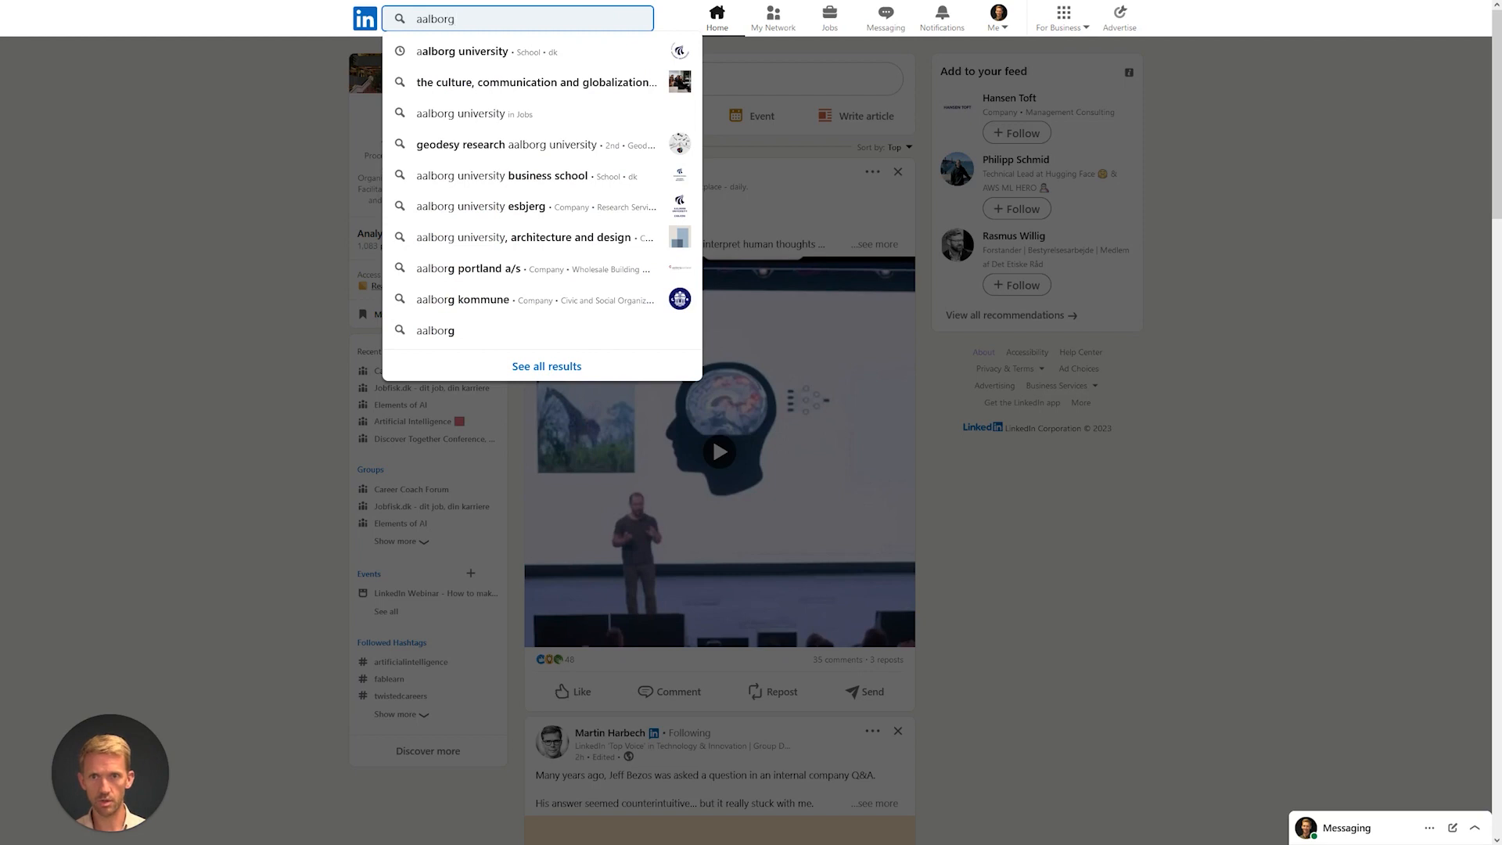
pyautogui.press('BackSpace')
pyautogui.press('BackSpace')
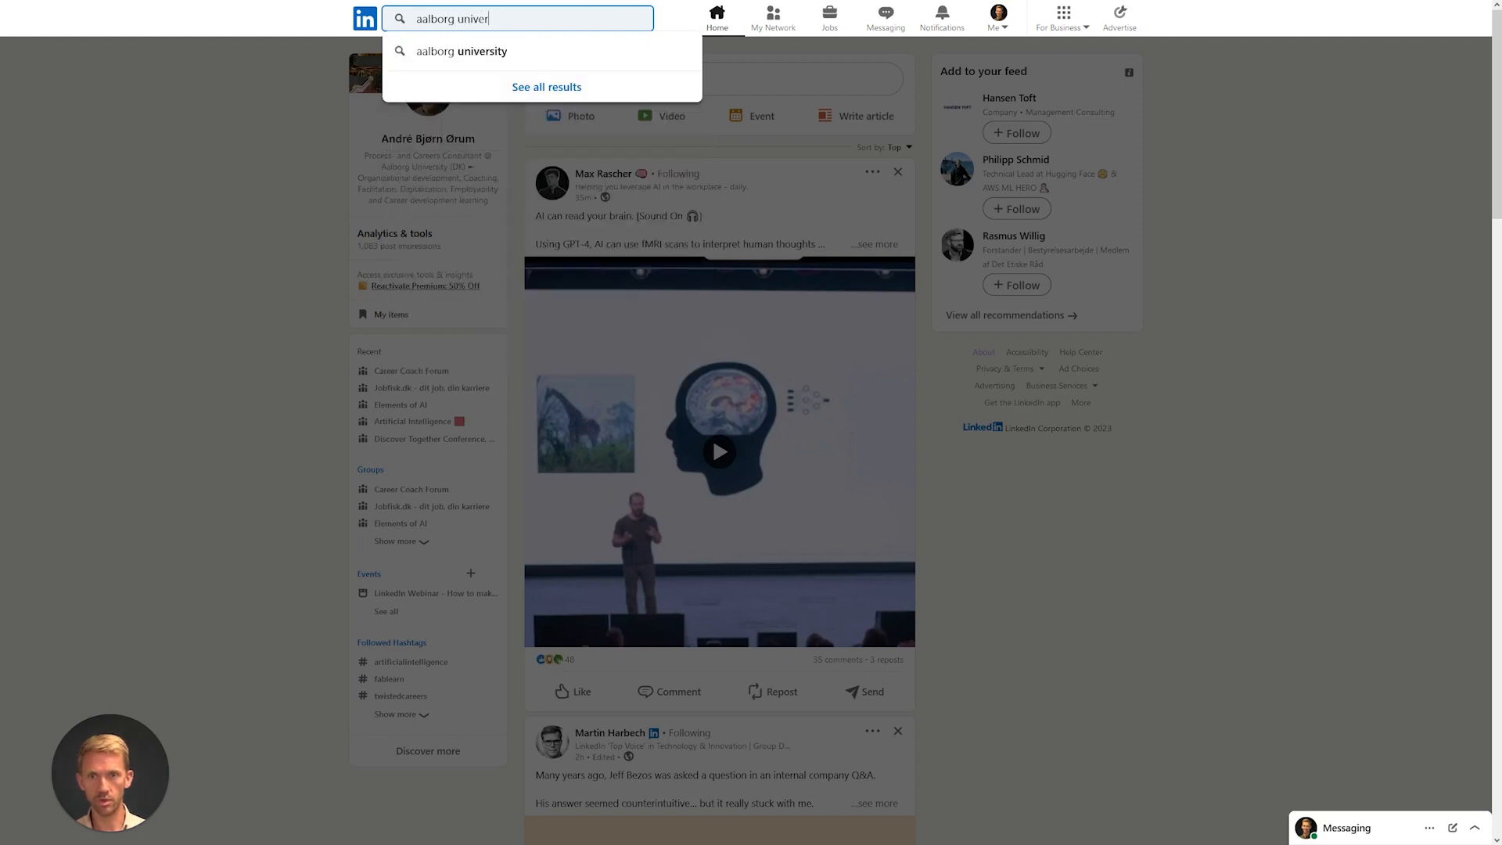
pyautogui.write('sity')
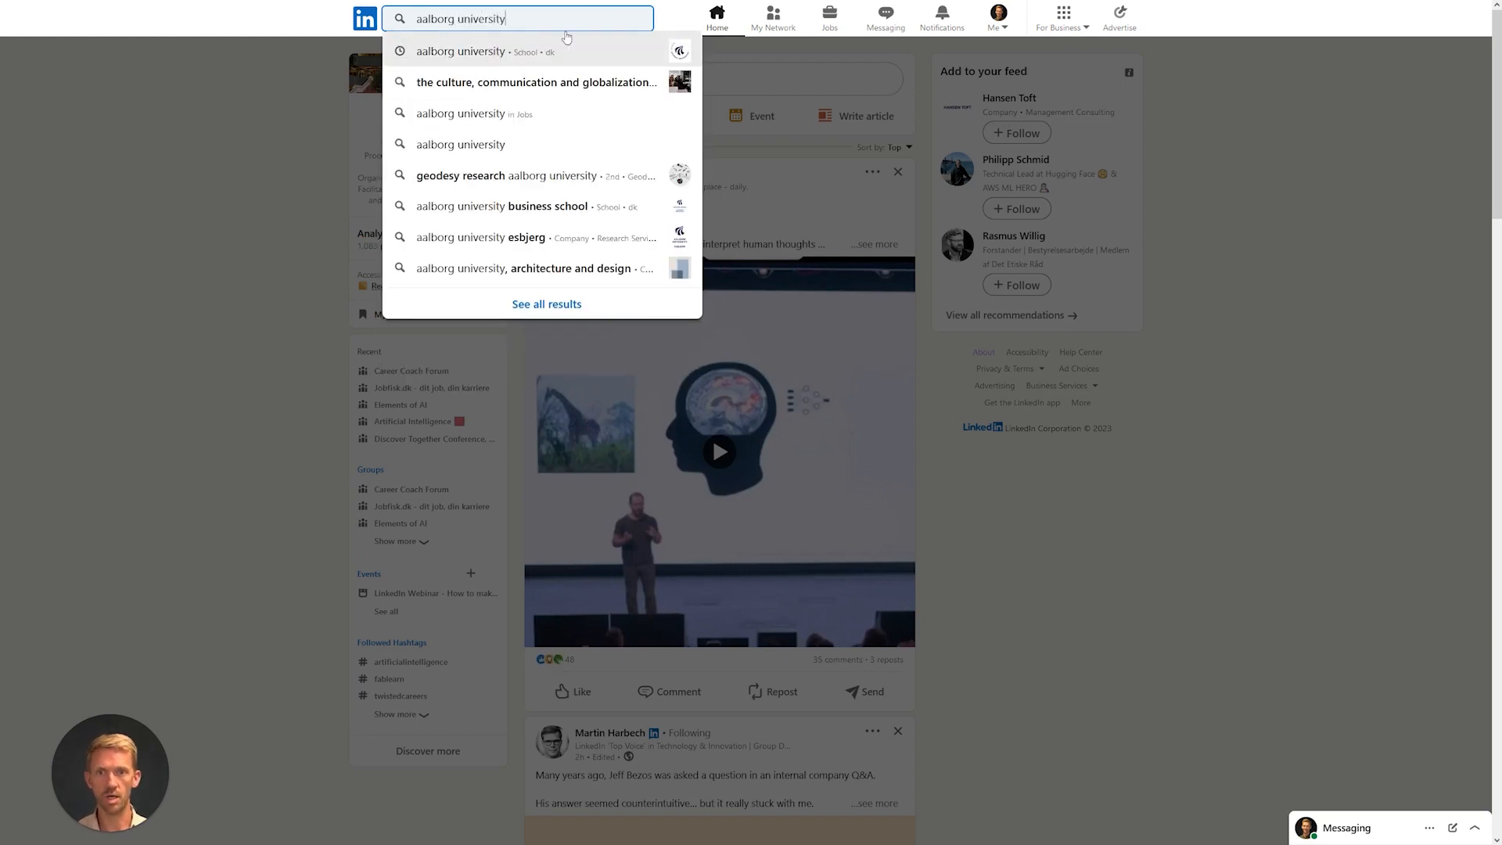
pyautogui.click(536, 52)
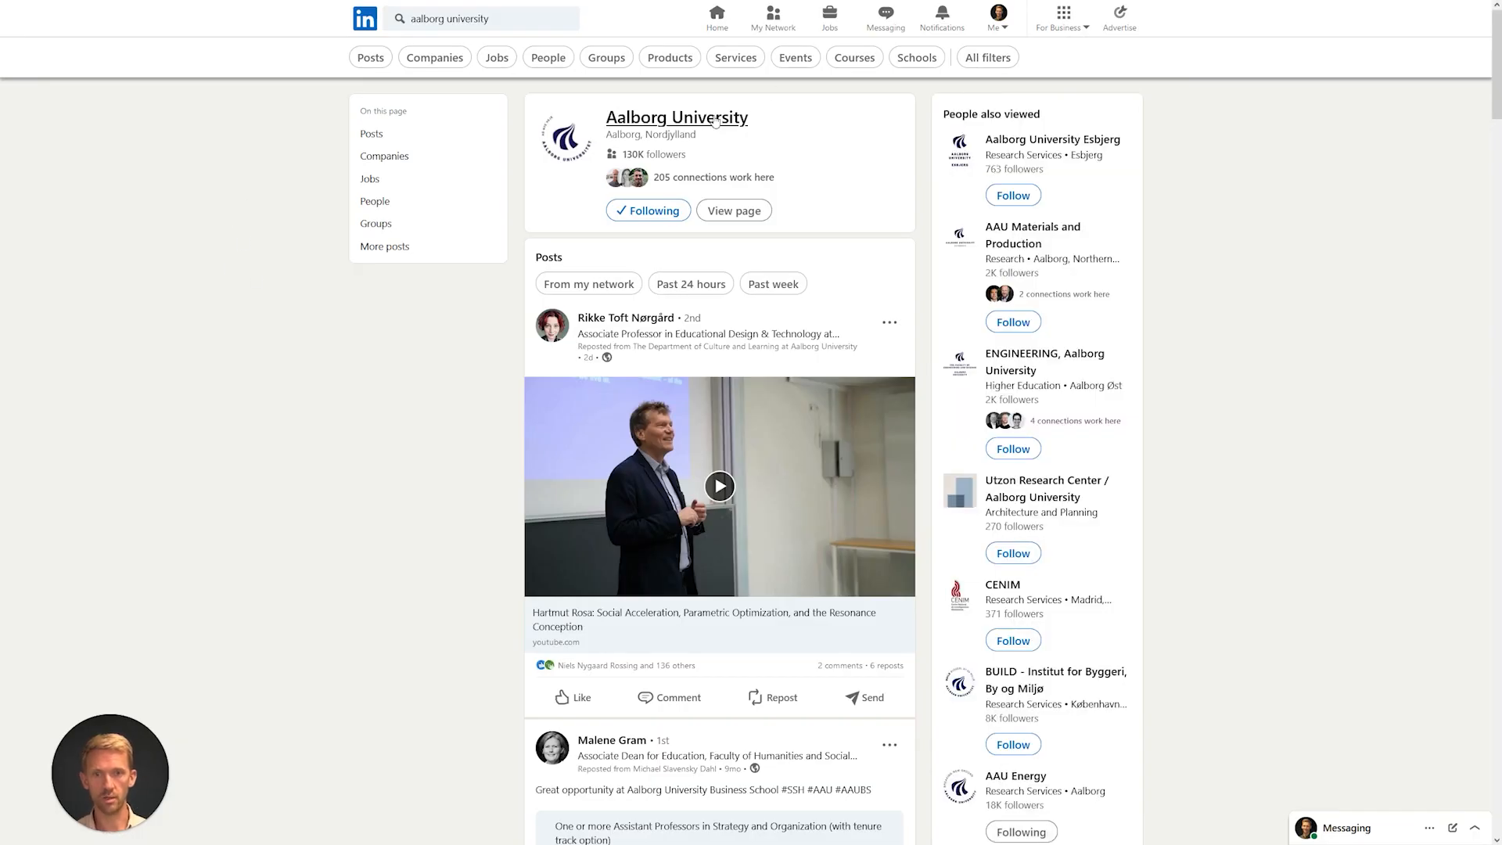
pyautogui.click(676, 120)
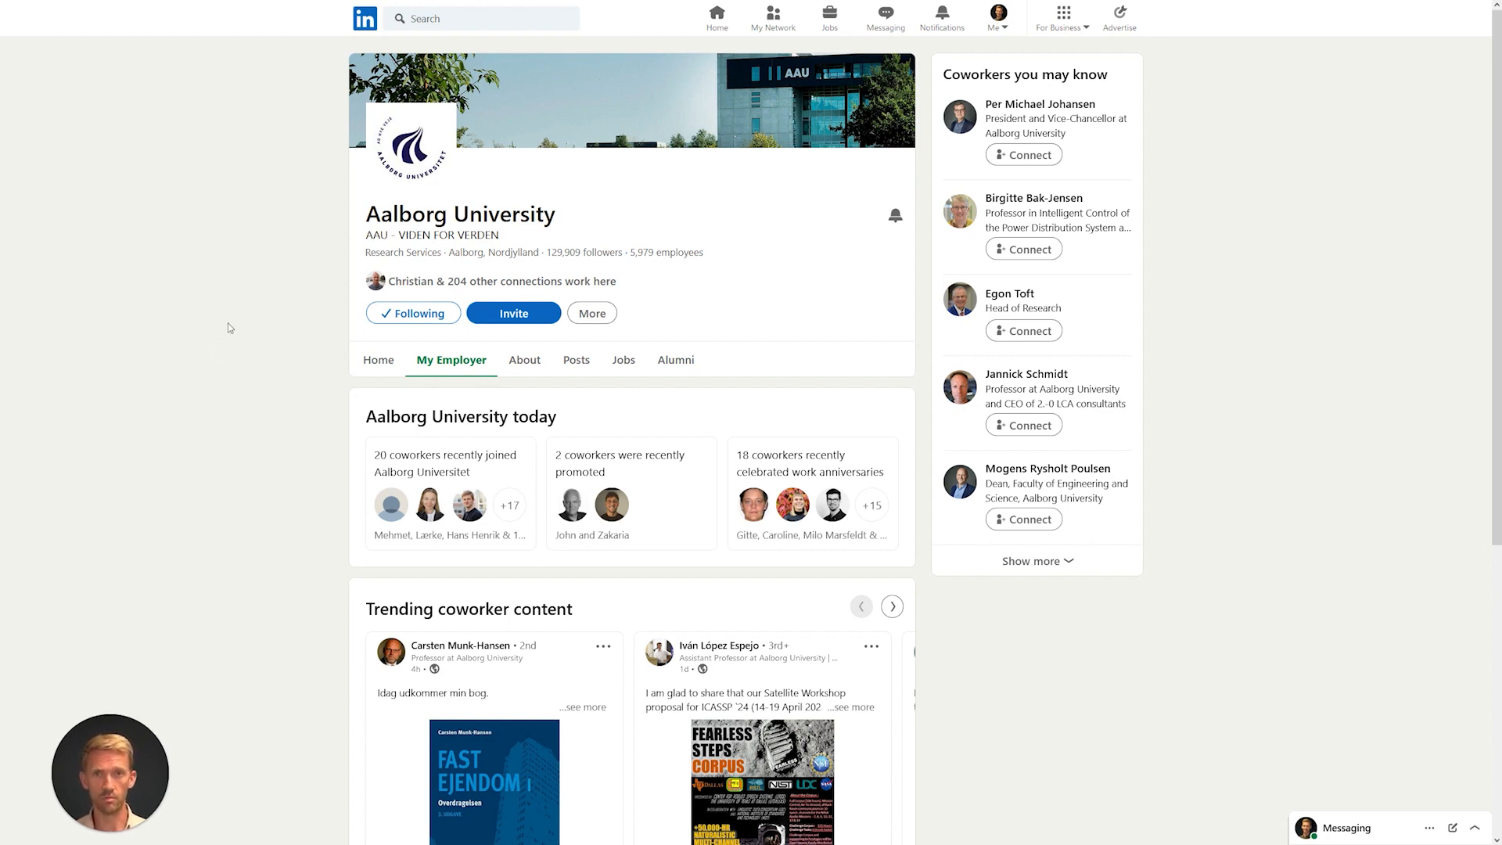
# - Open the university's alumni overview and filter it by the quoted keyword "international relations"
pyautogui.click(692, 364)
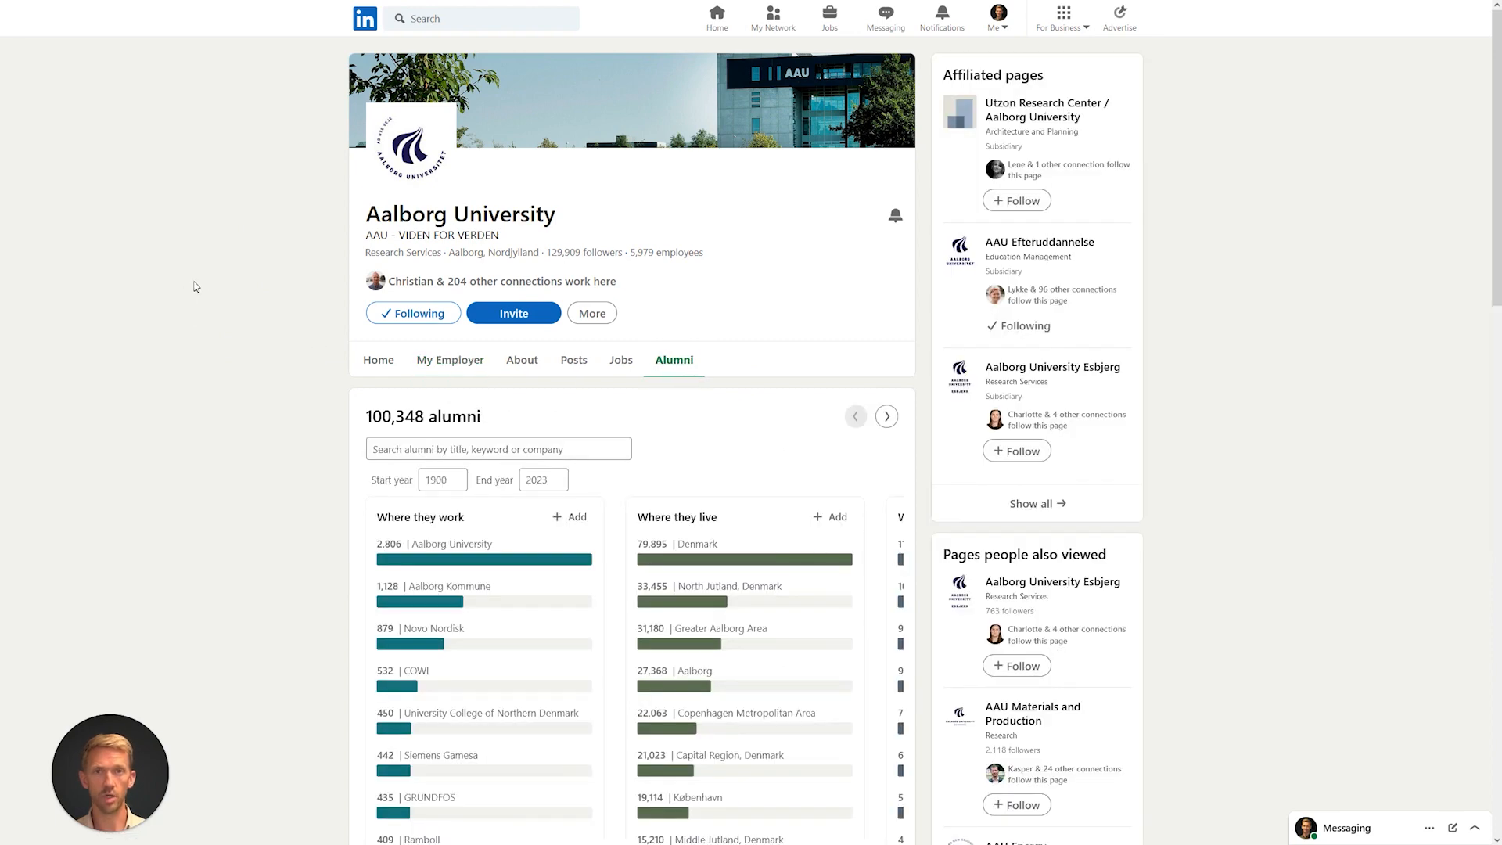
pyautogui.scroll(-3, 196, 287)
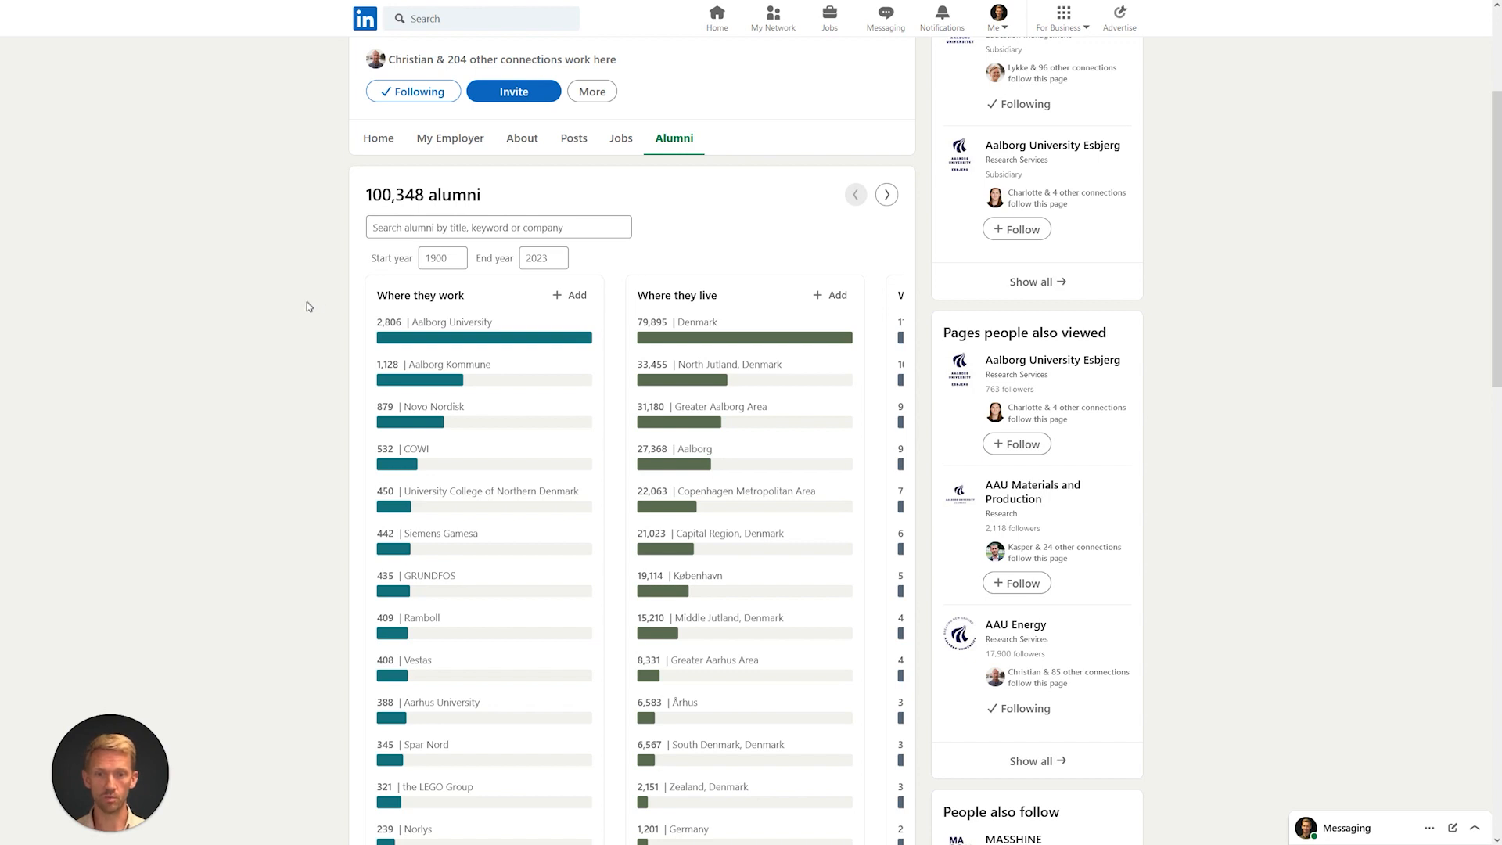
pyautogui.scroll(-1, 309, 304)
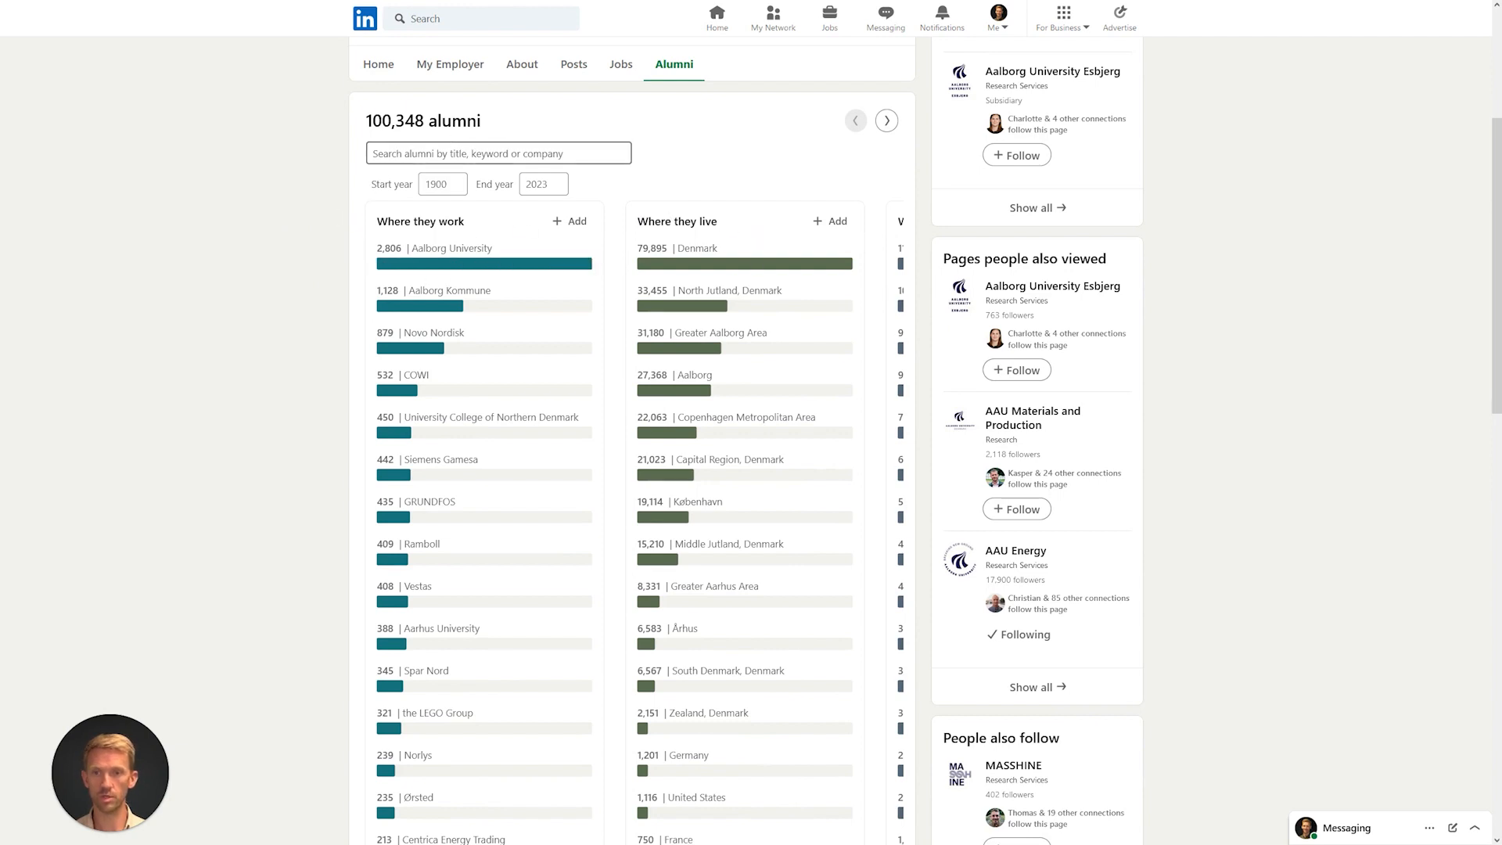
pyautogui.click(453, 153)
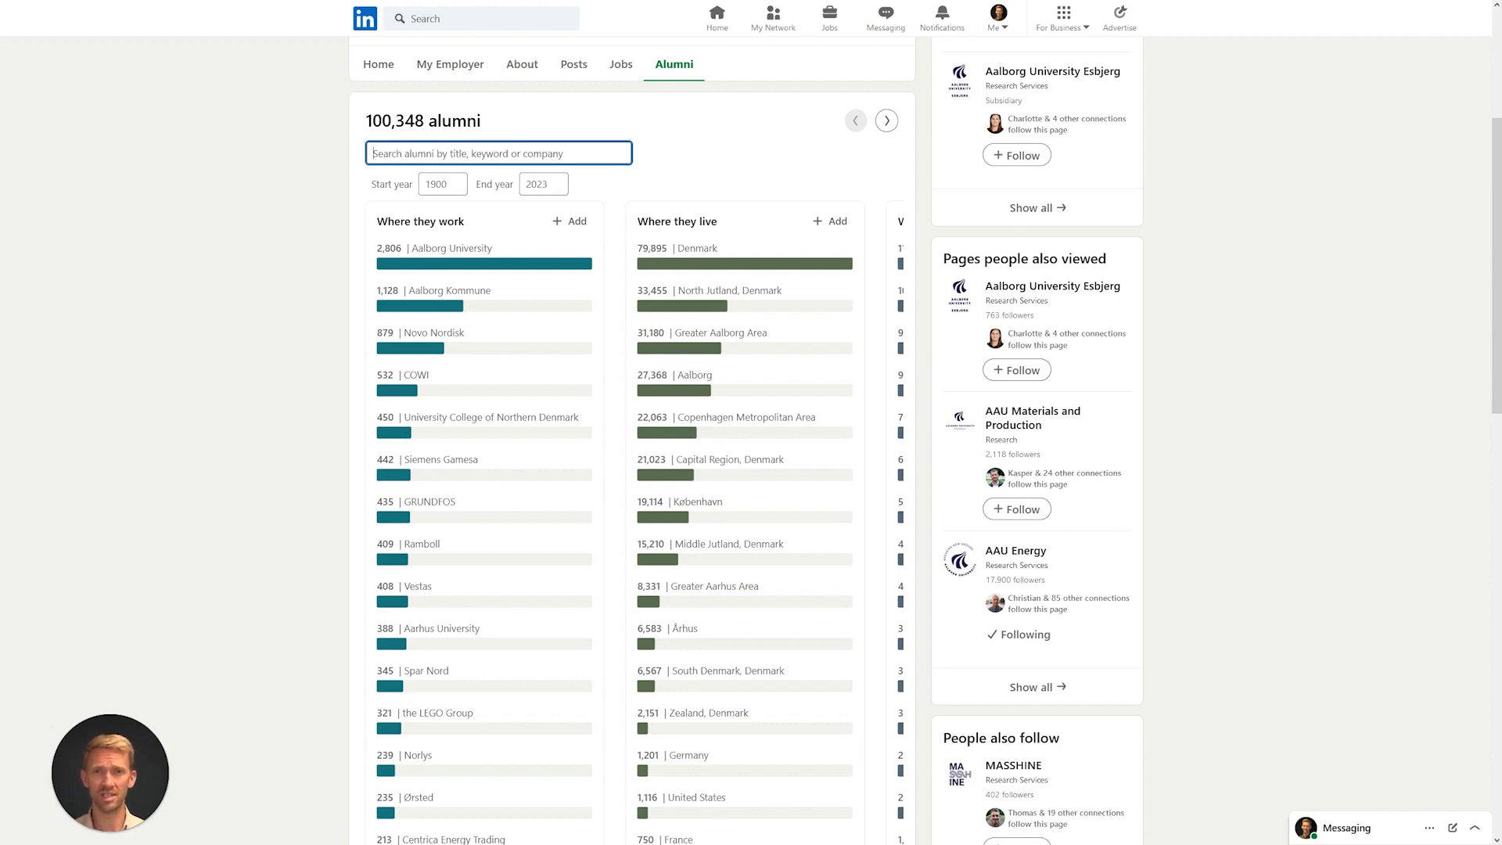
pyautogui.write('"')
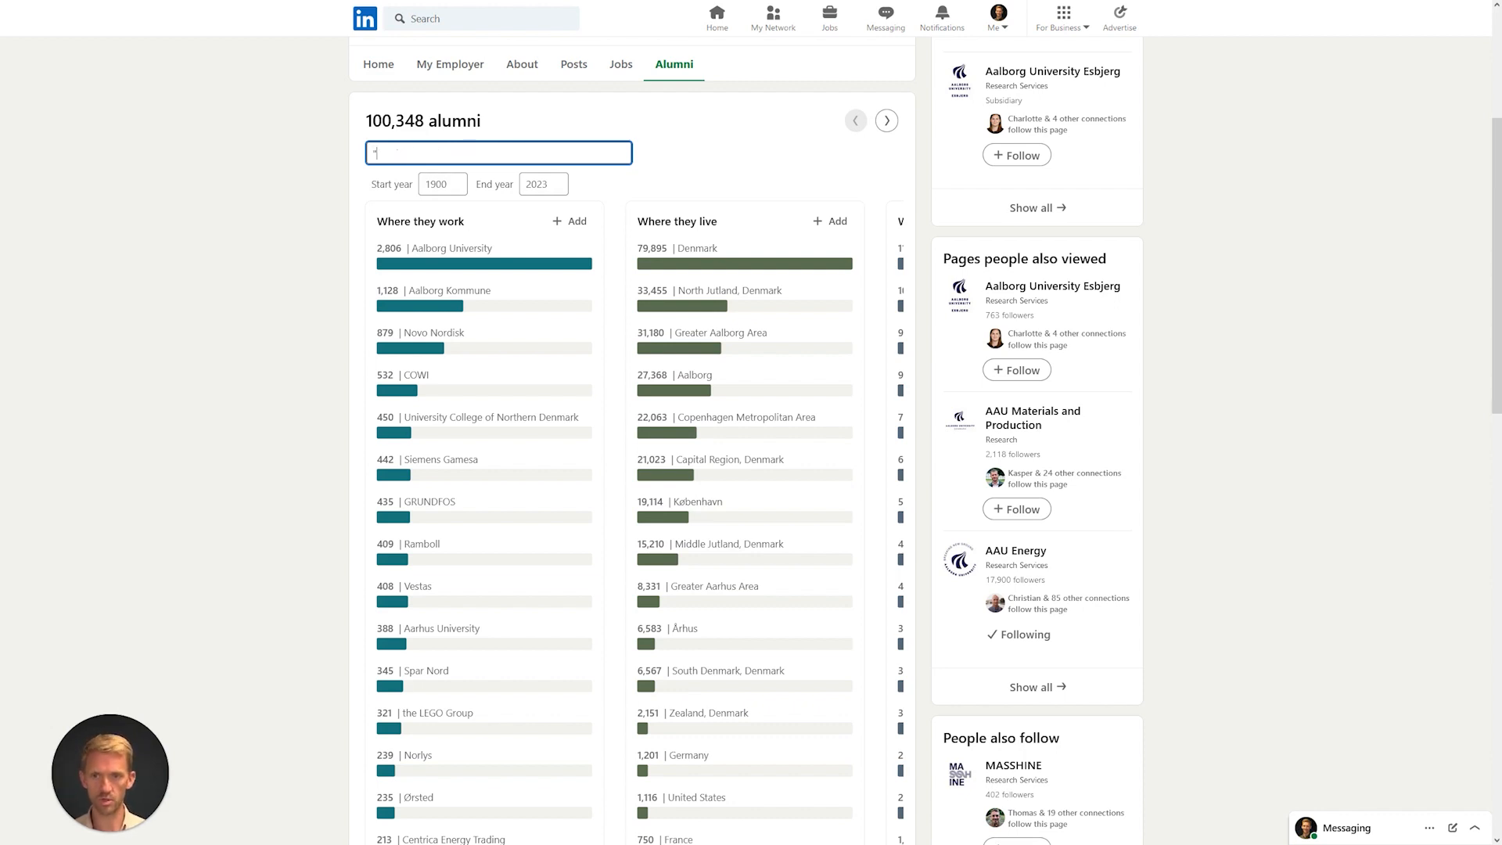
pyautogui.write('interanational relations')
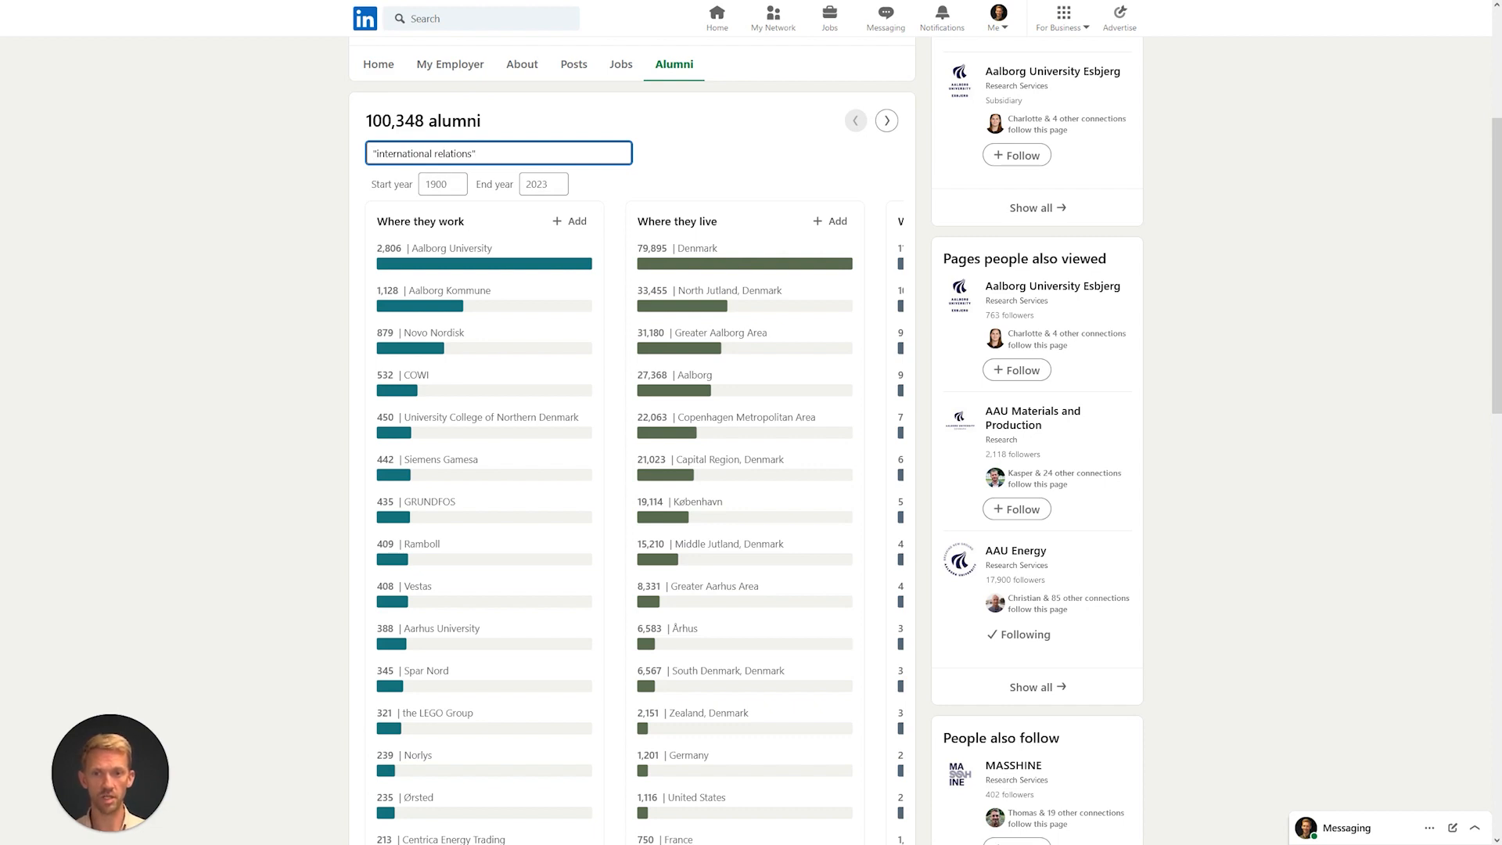
pyautogui.press('Return')
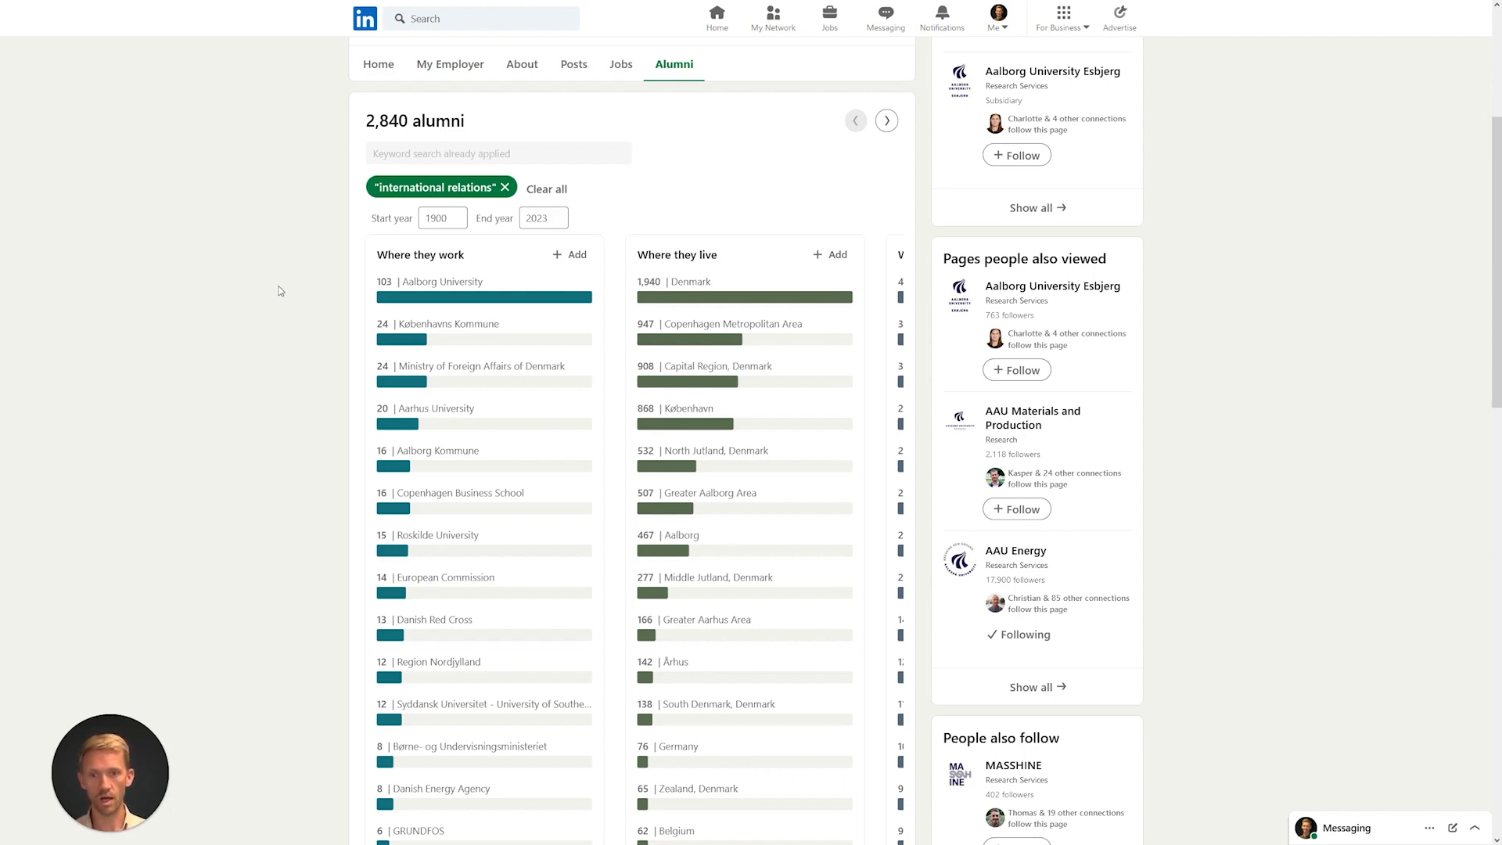
# - Examine where the filtered alumni work and live, and look over the suggested profiles below the charts
pyautogui.scroll(-1, 283, 278)
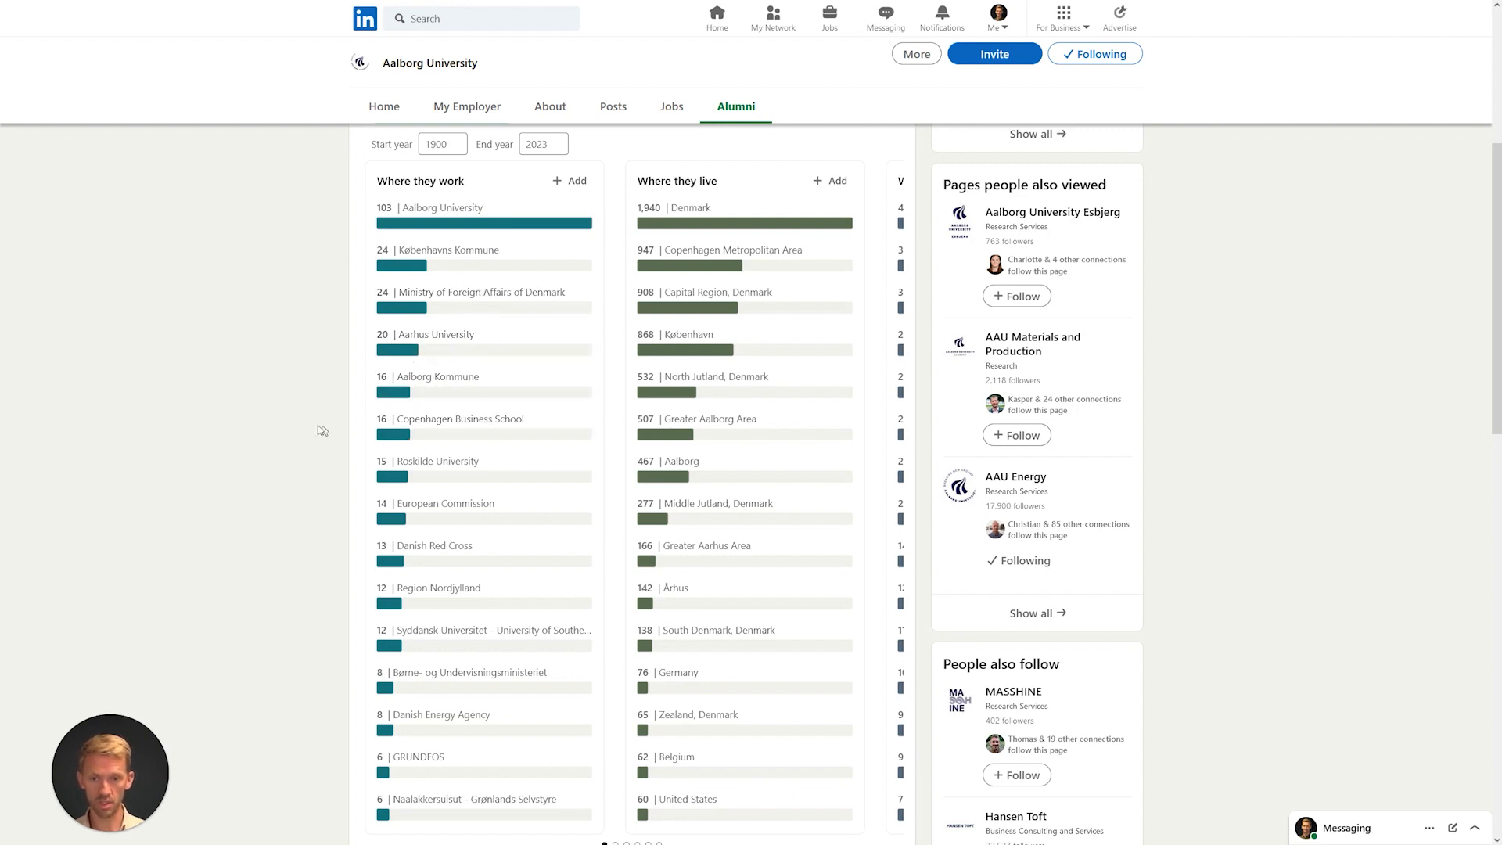
pyautogui.scroll(-1, 317, 428)
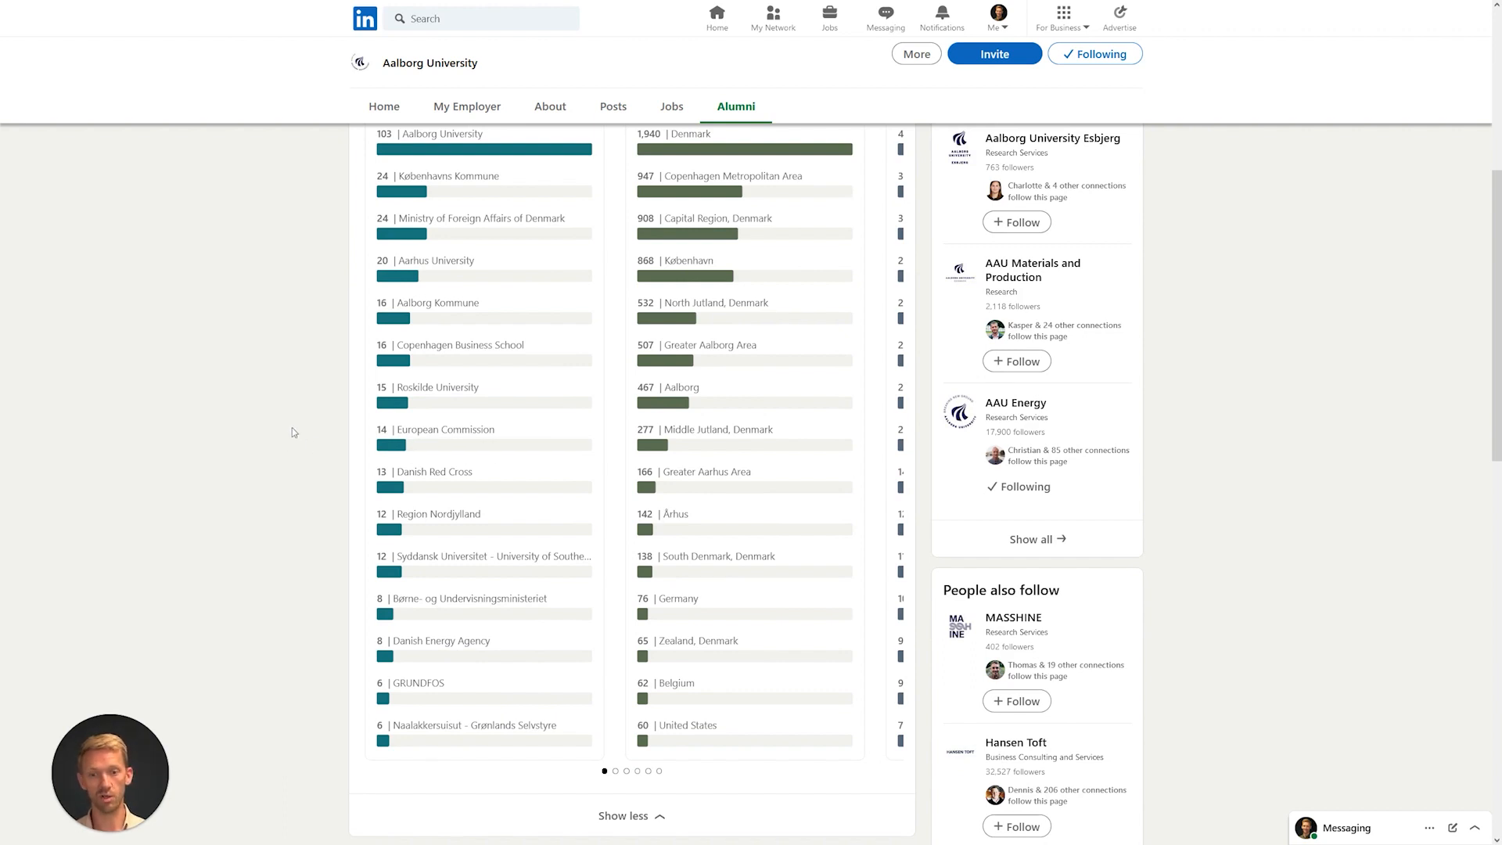
pyautogui.scroll(-1, 291, 442)
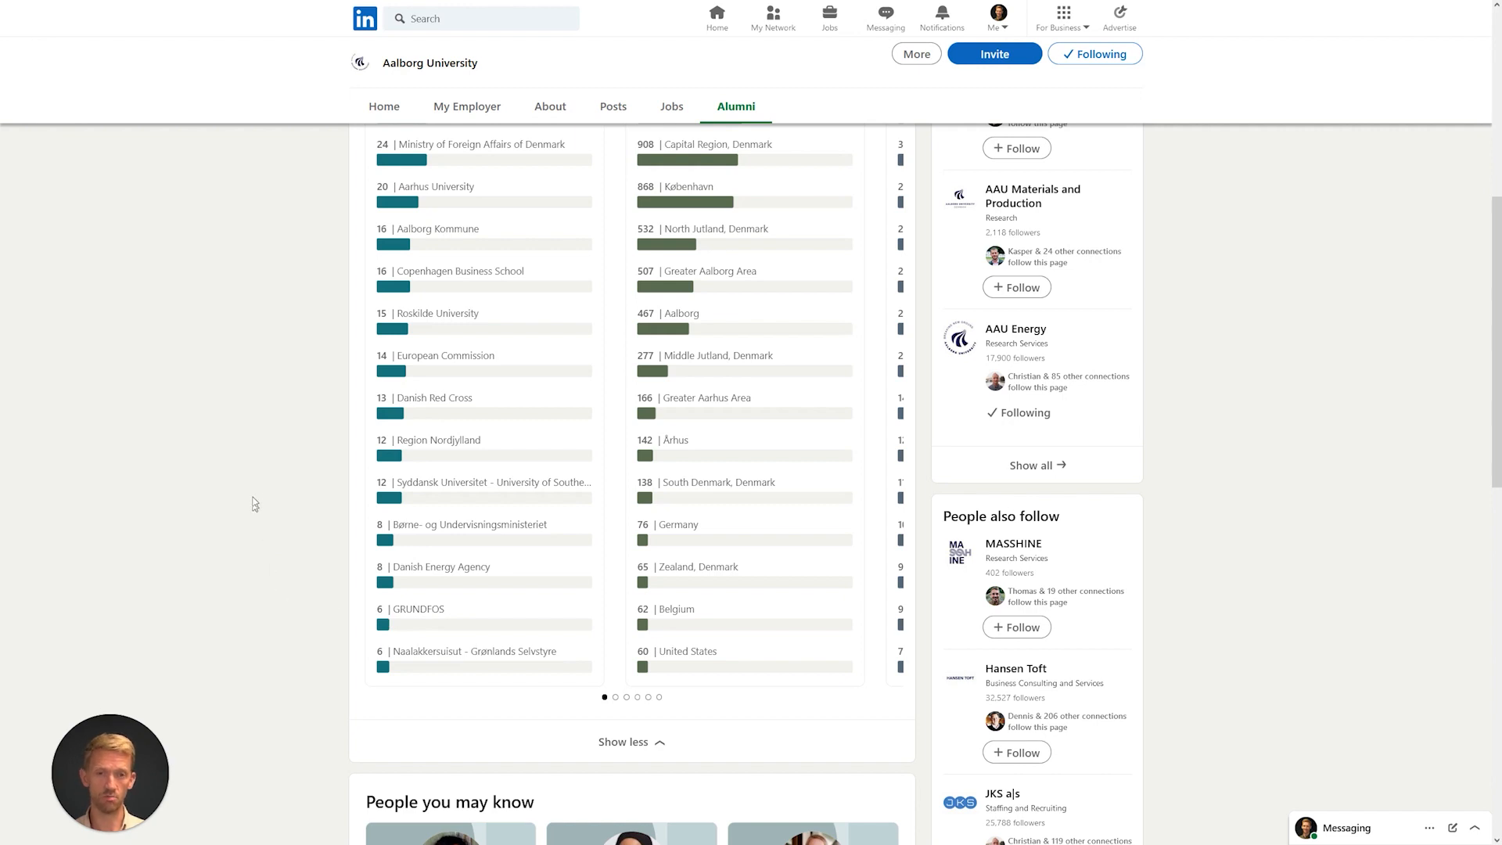
pyautogui.scroll(1, 281, 518)
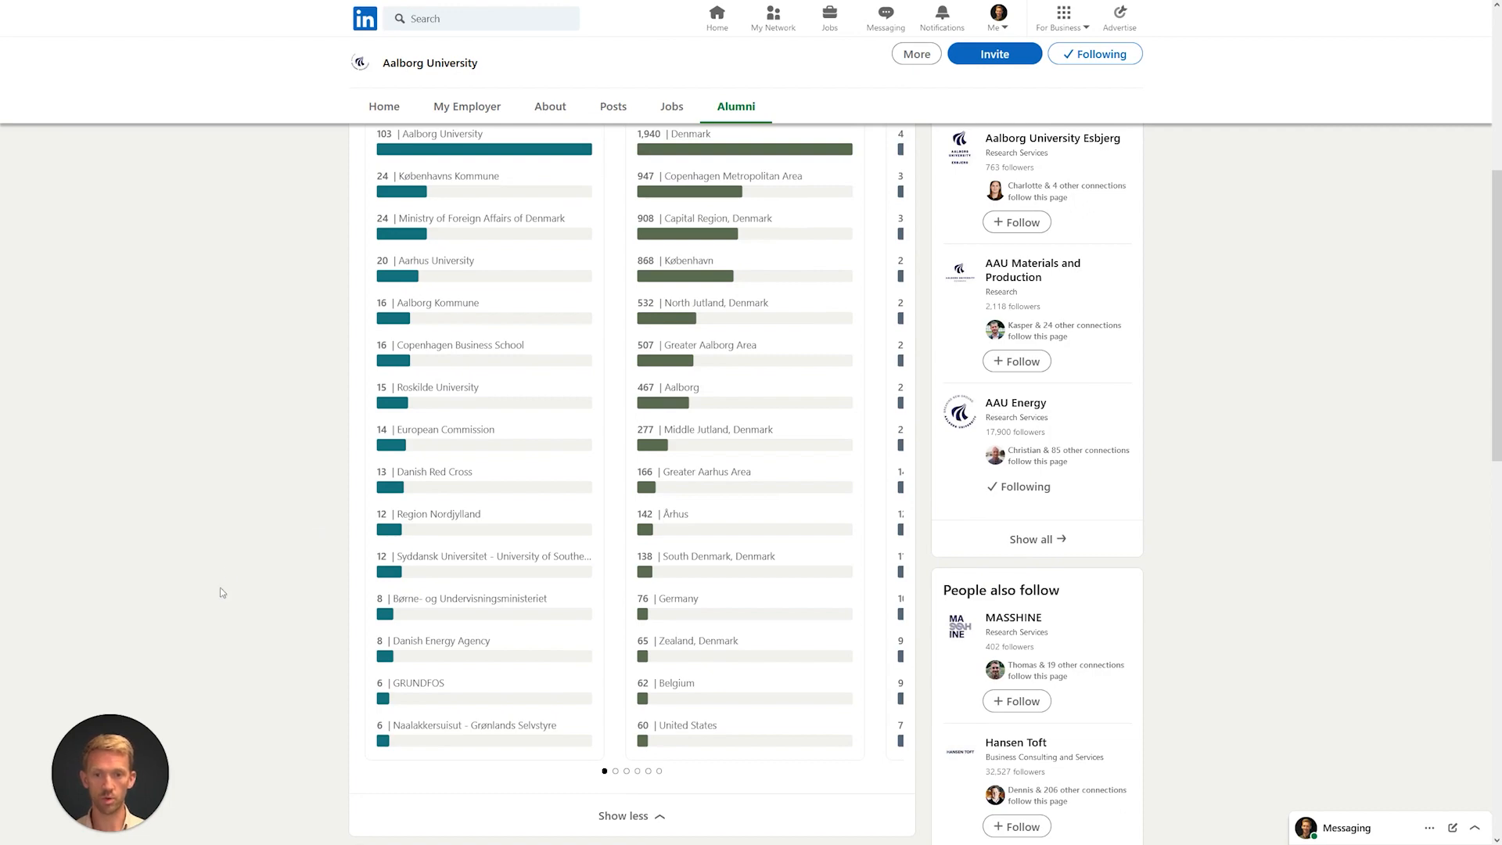
pyautogui.scroll(2, 245, 542)
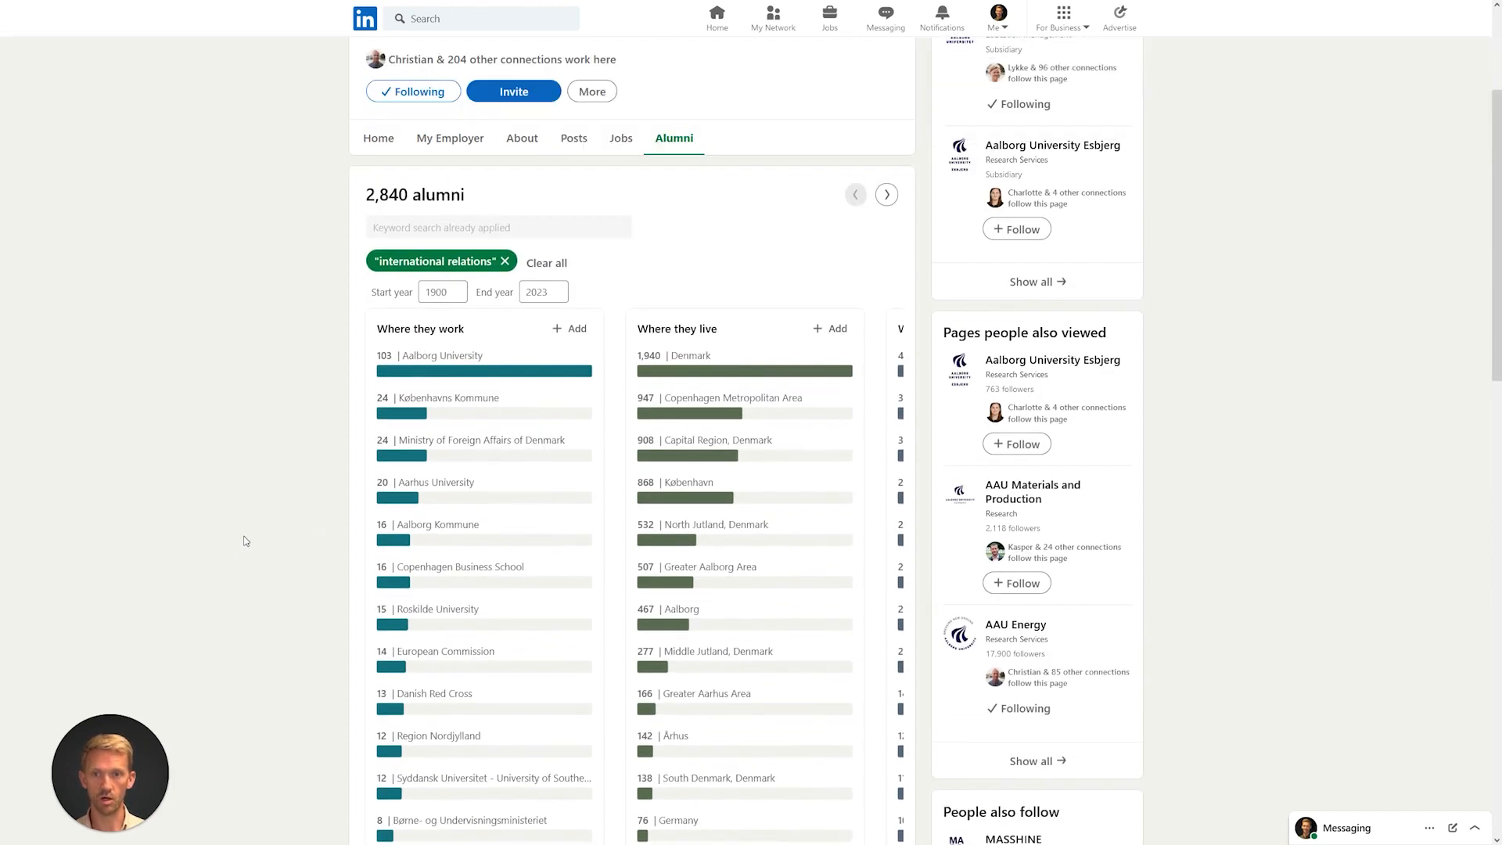
pyautogui.scroll(-5, 302, 382)
pyautogui.scroll(-6, 289, 450)
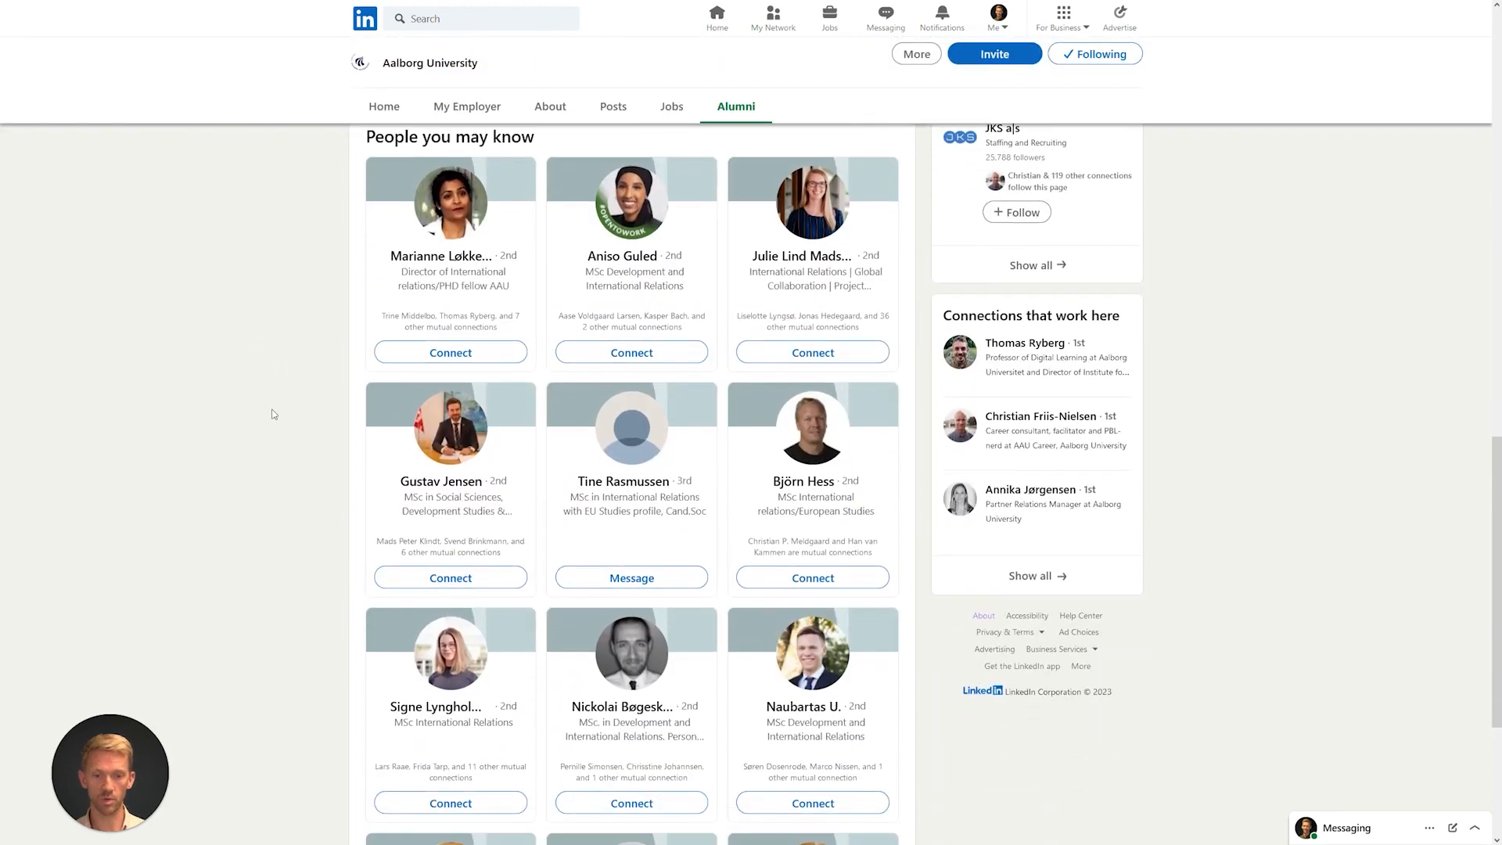
pyautogui.scroll(9, 270, 413)
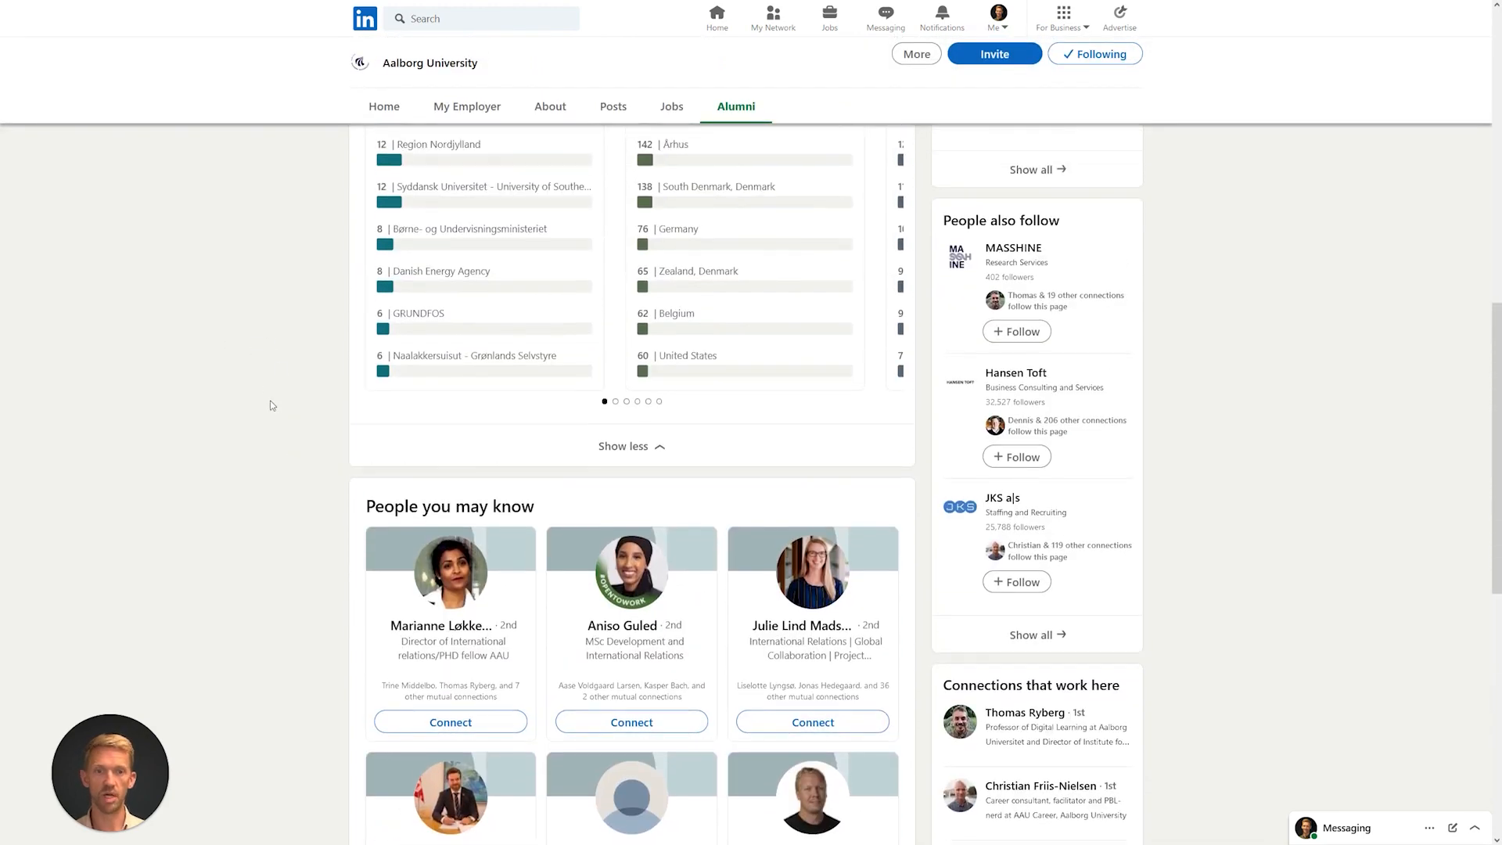
pyautogui.scroll(1, 267, 412)
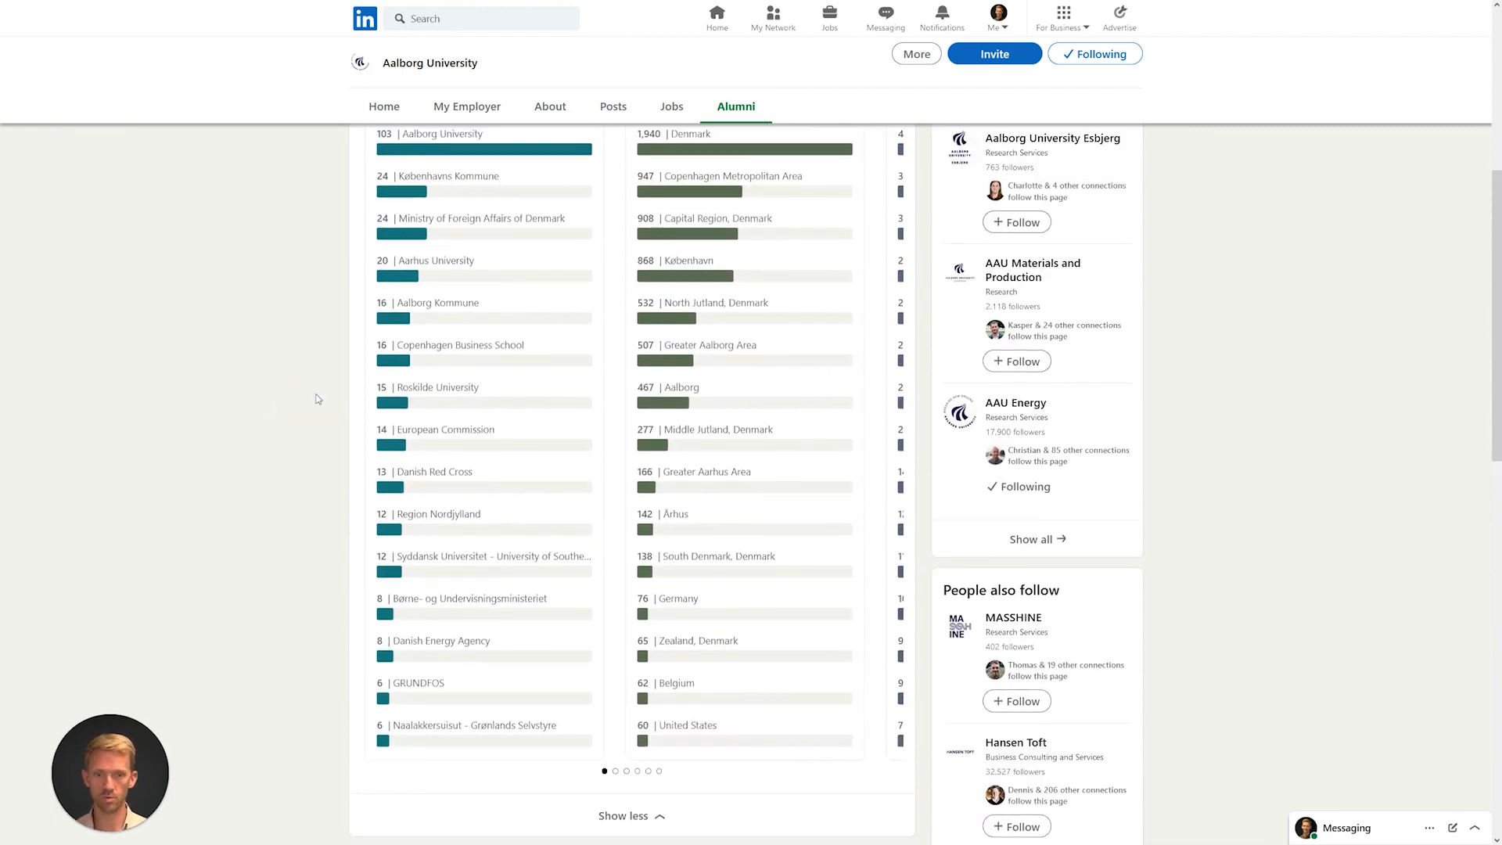
# - Narrow the alumni to those living in the Greater Aalborg Area
pyautogui.scroll(1, 321, 393)
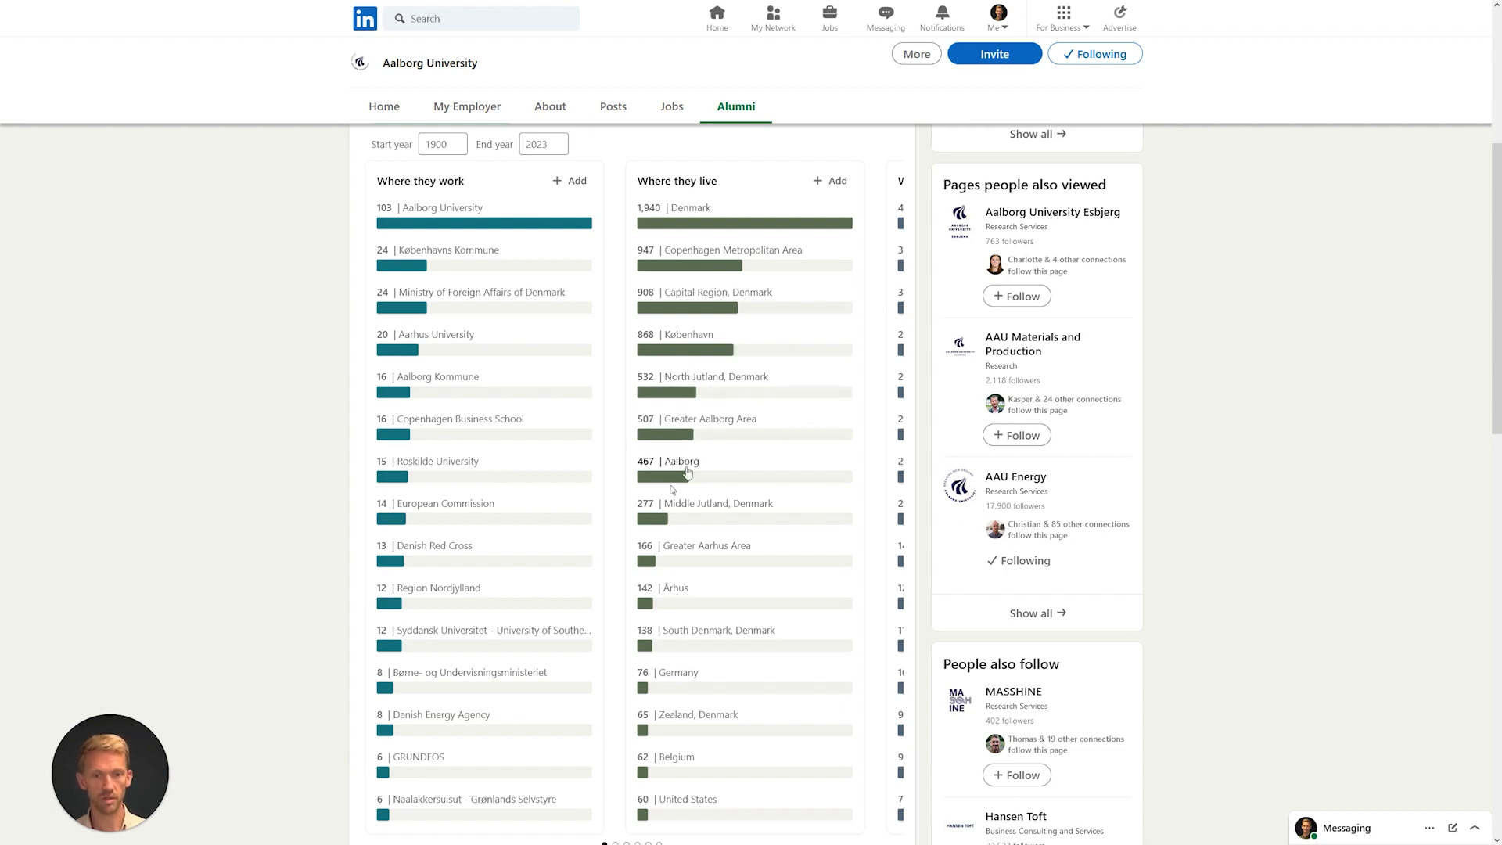
pyautogui.scroll(1, 664, 193)
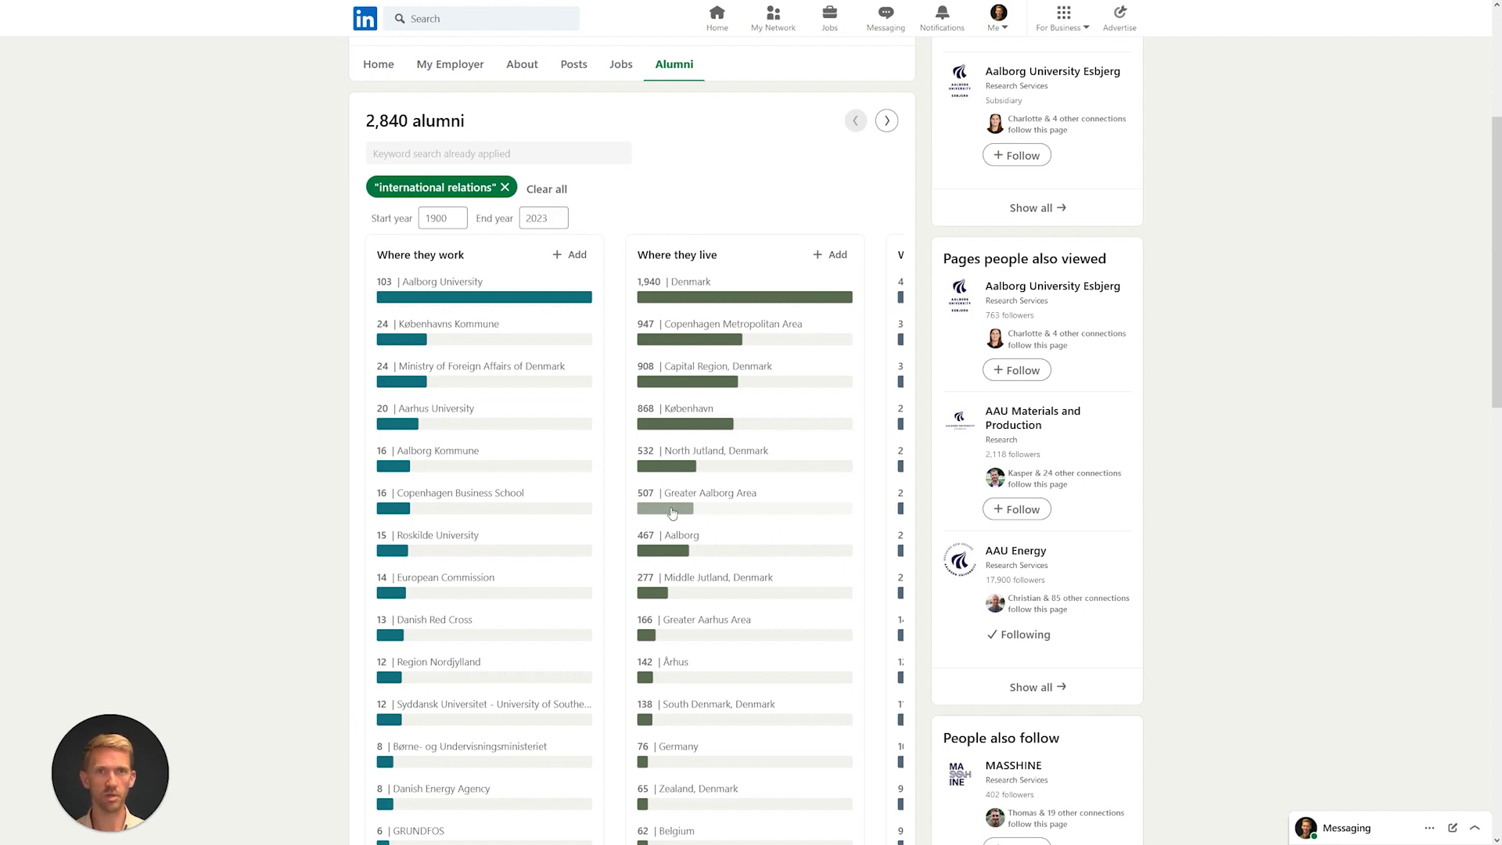
pyautogui.click(671, 510)
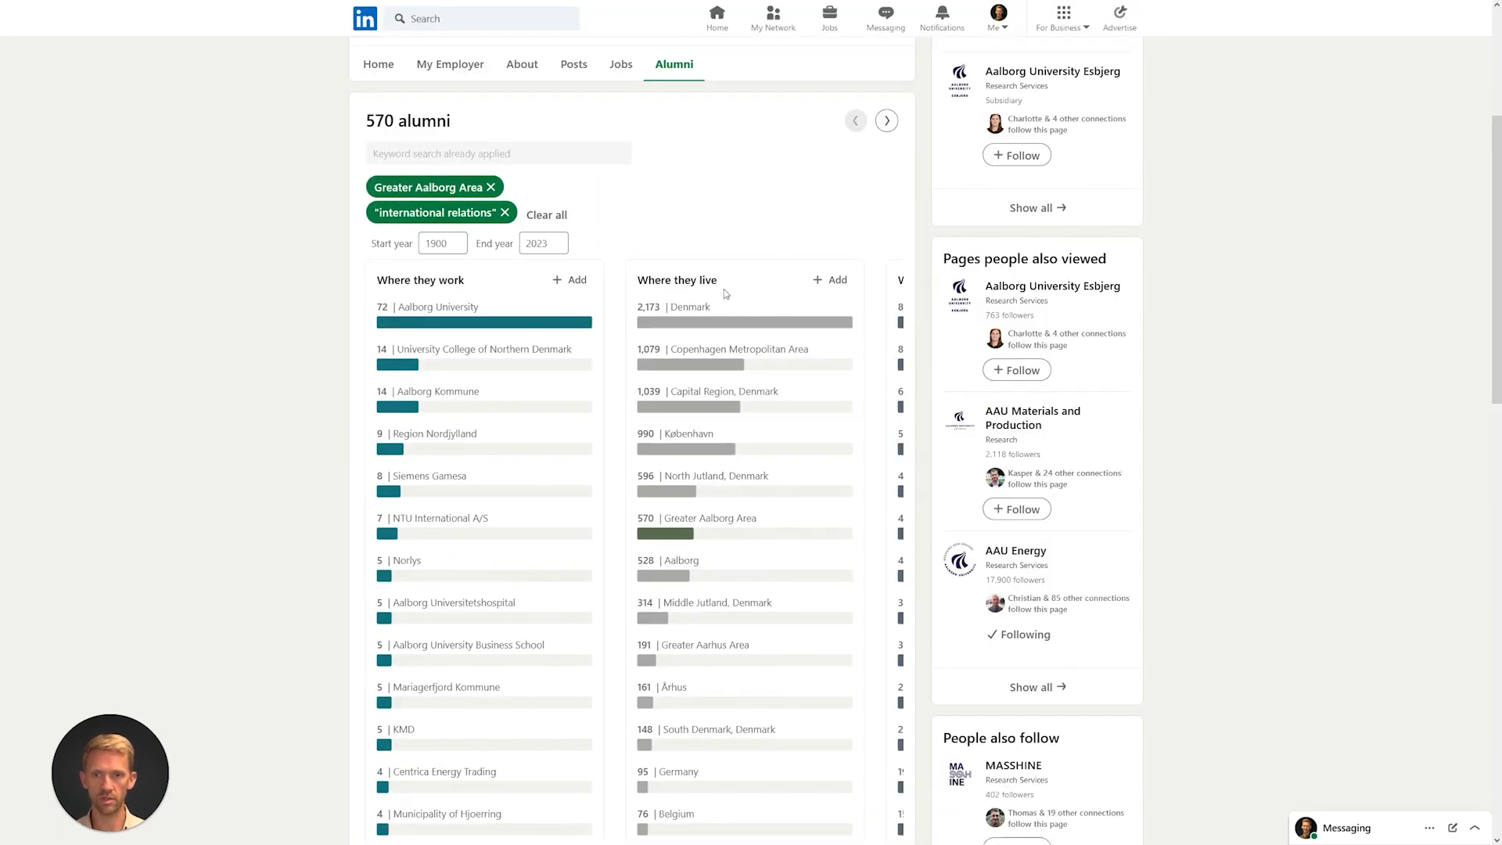
# - Review the employers of the international relations alumni in the Greater Aalborg Area
pyautogui.scroll(-1, 231, 336)
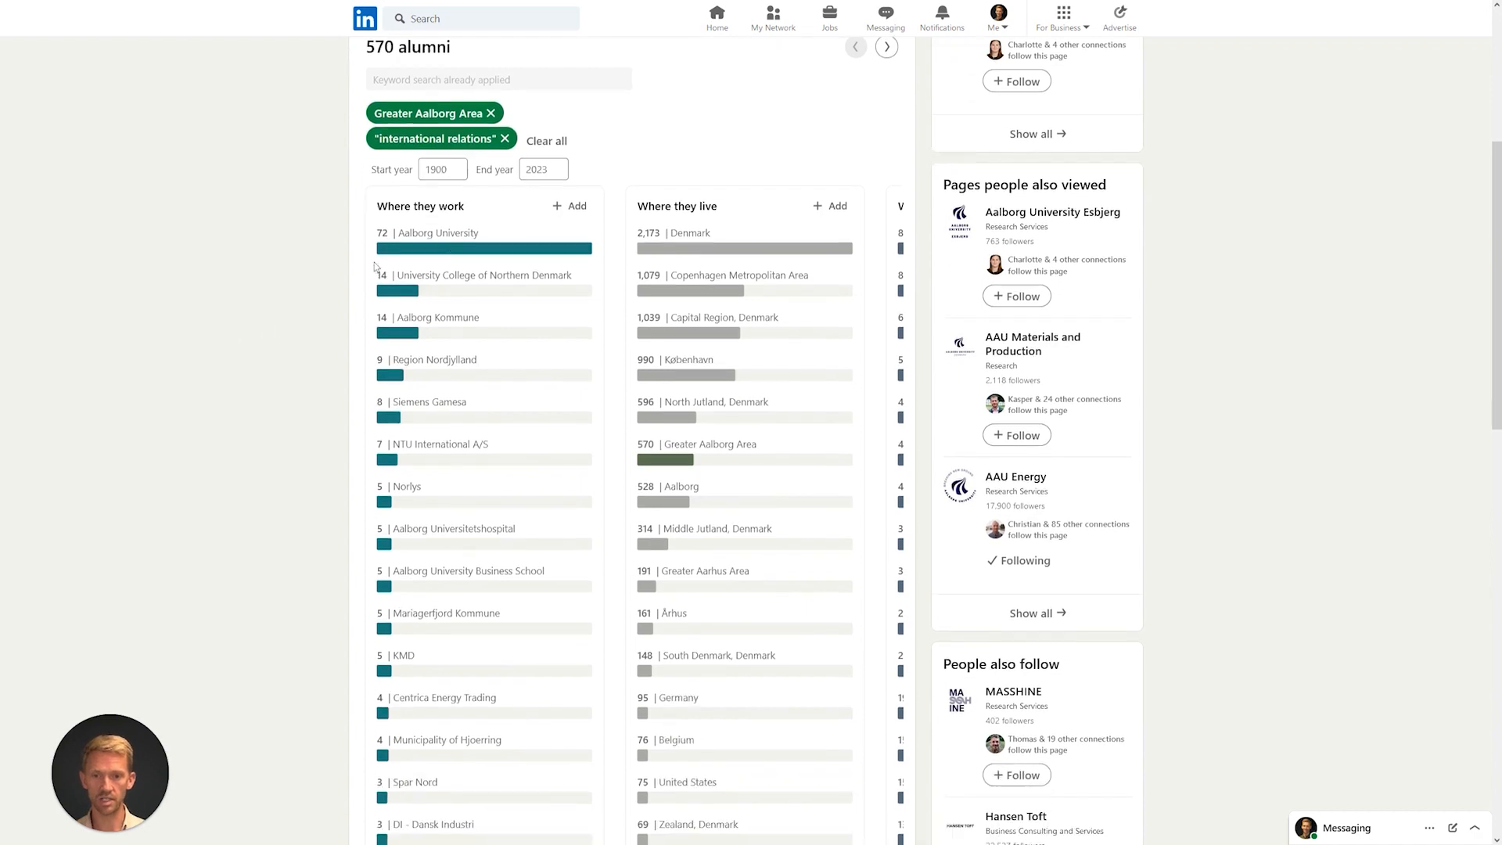
pyautogui.scroll(-1, 252, 503)
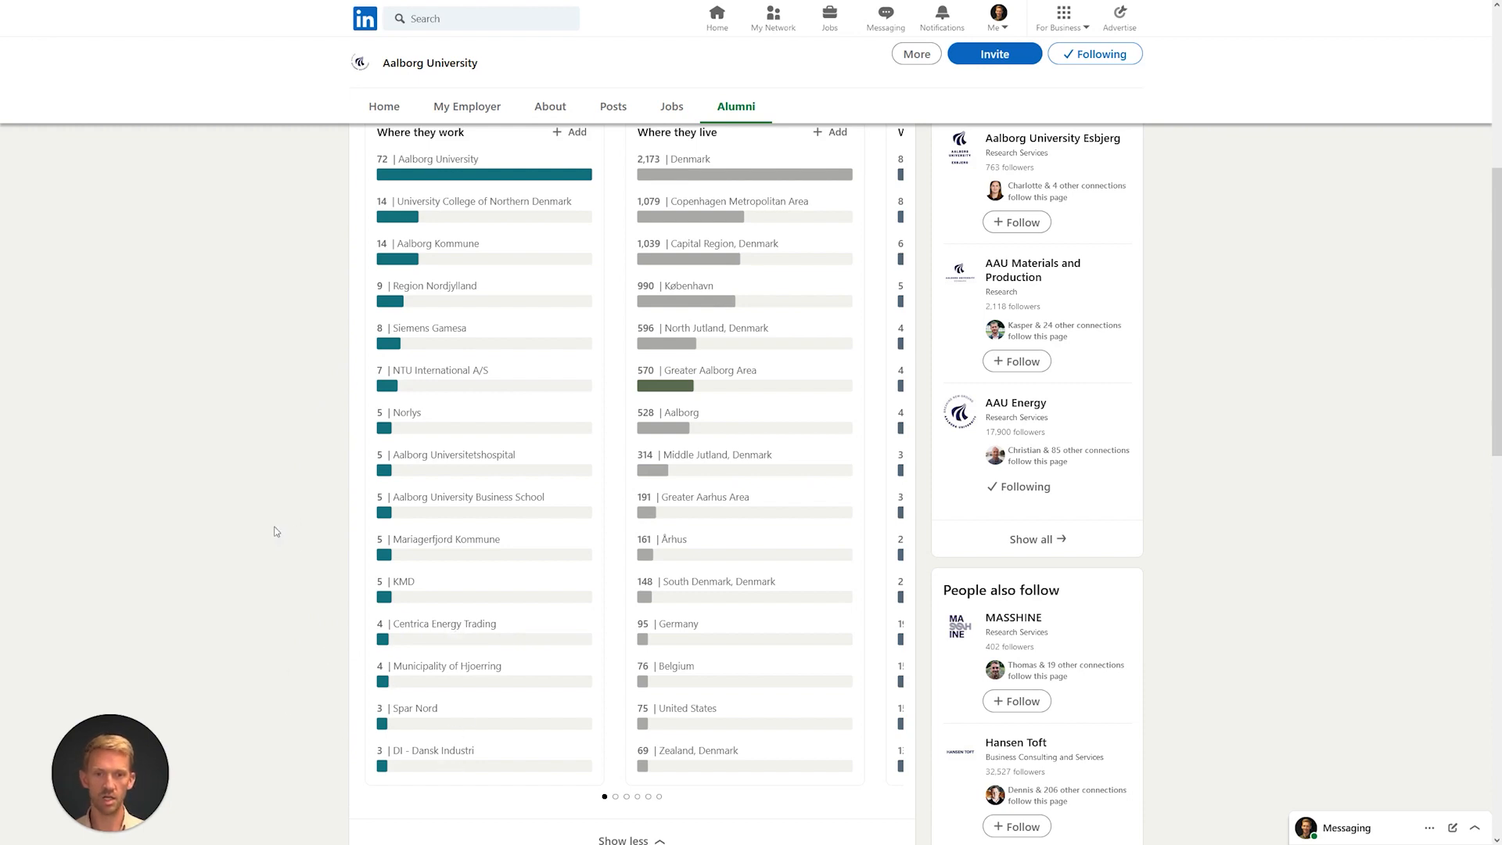
pyautogui.scroll(1, 269, 413)
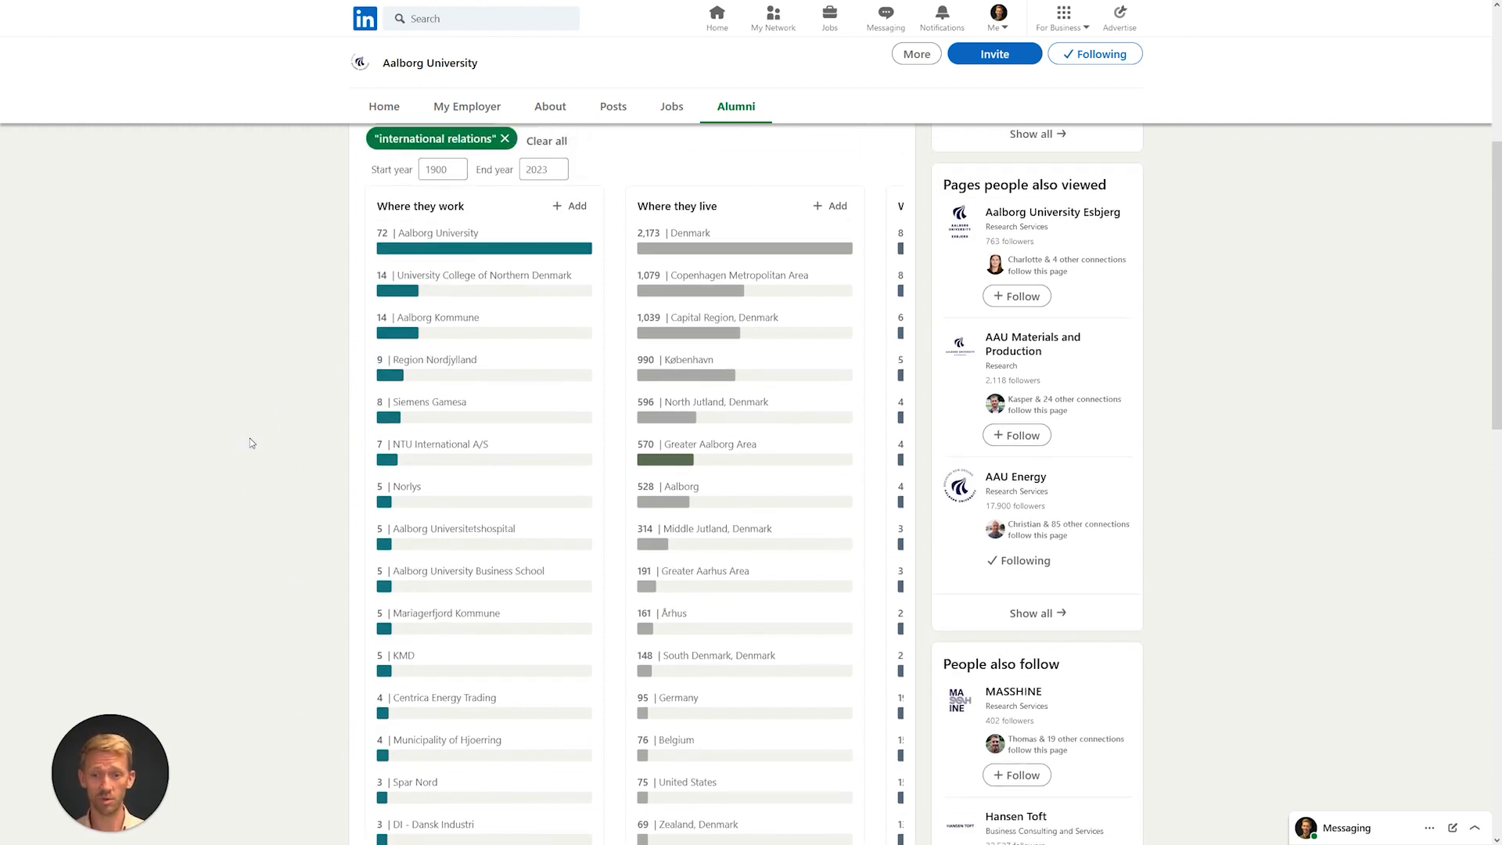
pyautogui.scroll(-1, 255, 432)
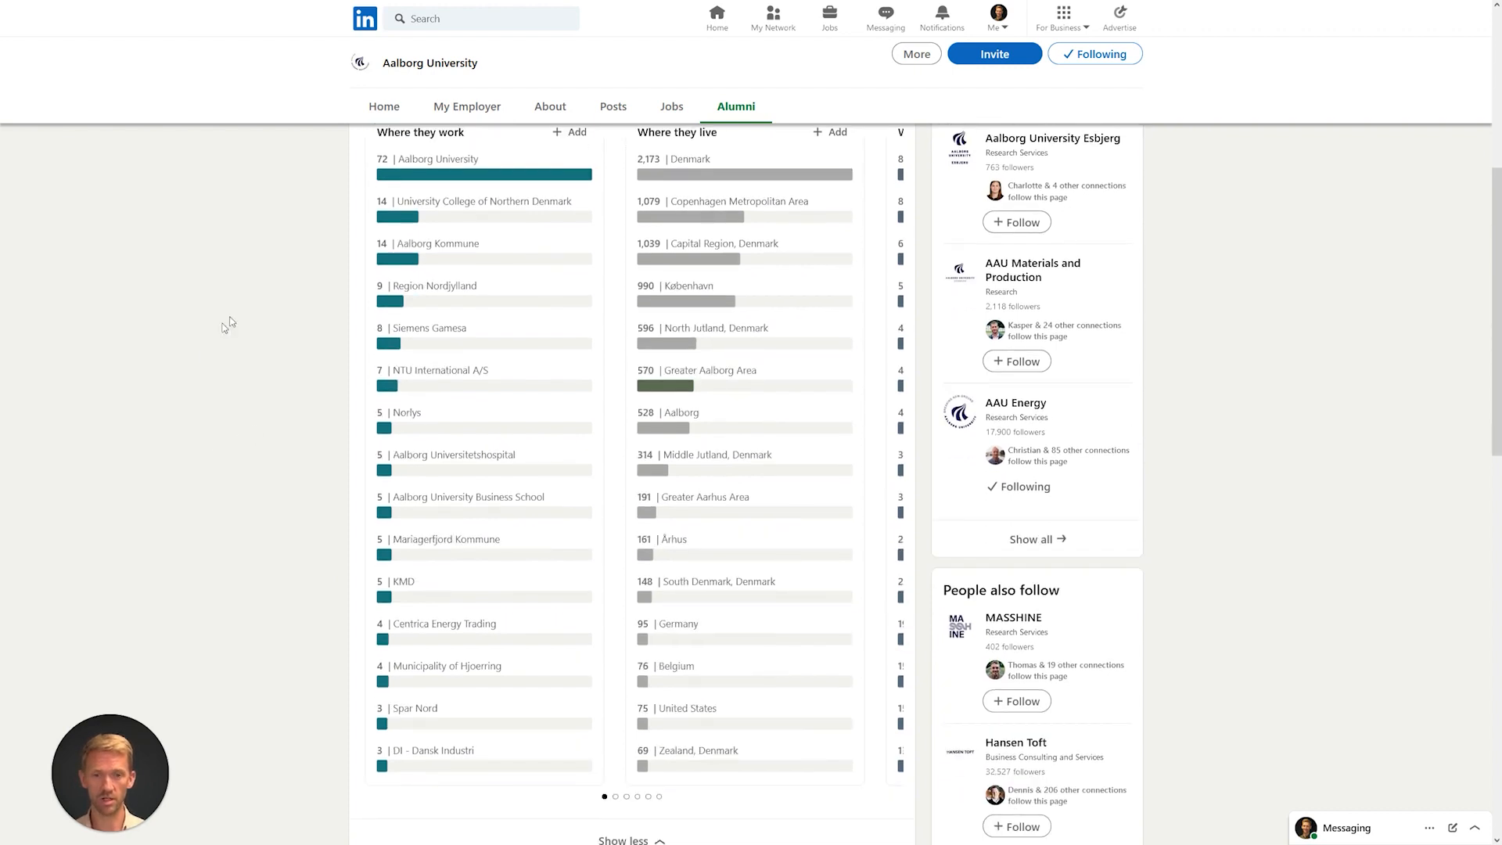
pyautogui.scroll(1, 229, 325)
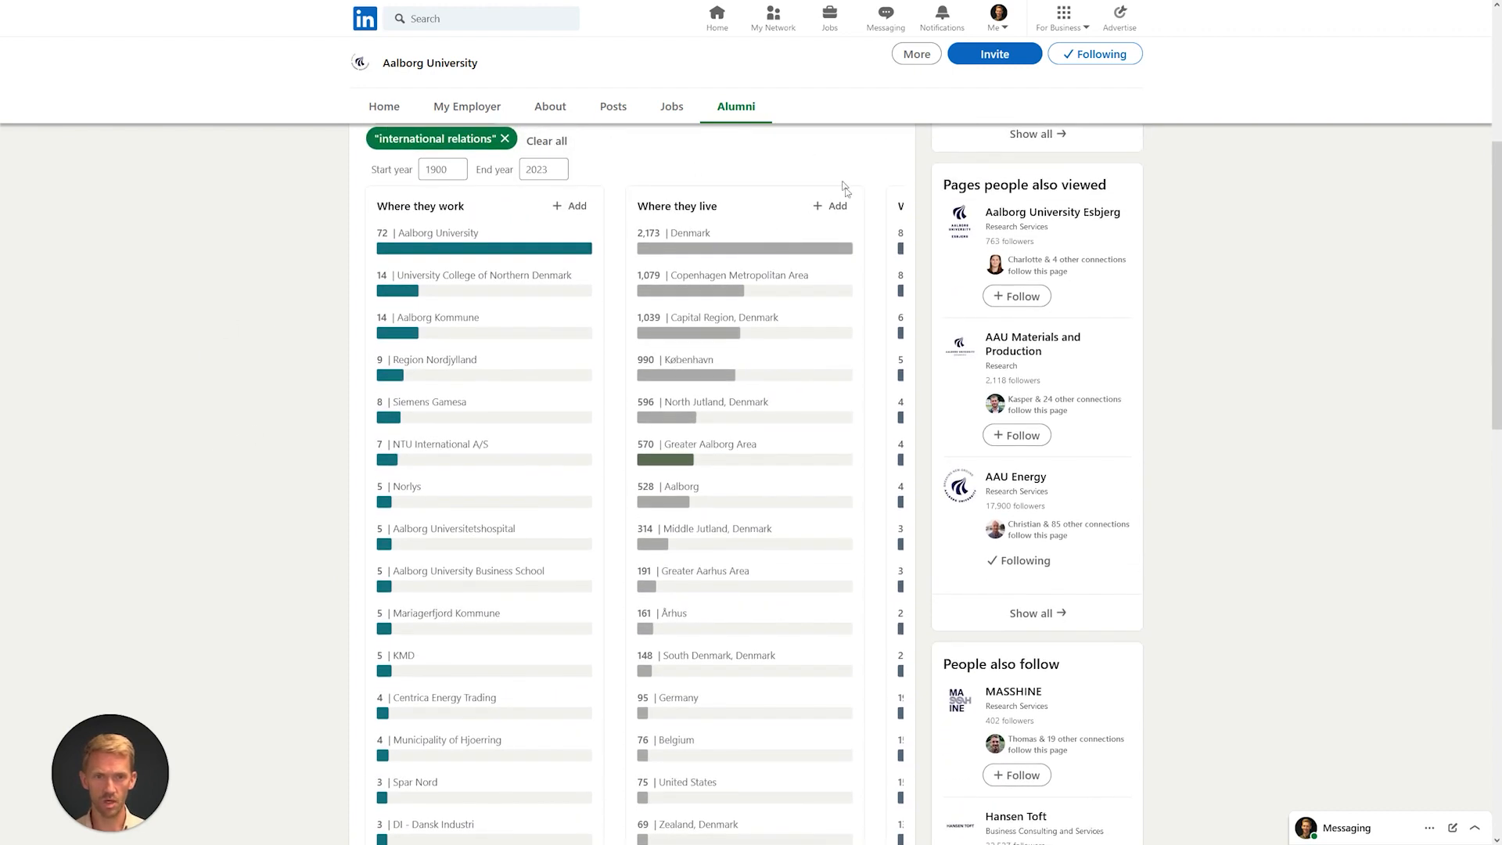
# - Advance the alumni charts to examine what they do and bring up what they are skilled at
pyautogui.scroll(2, 844, 189)
pyautogui.click(886, 194)
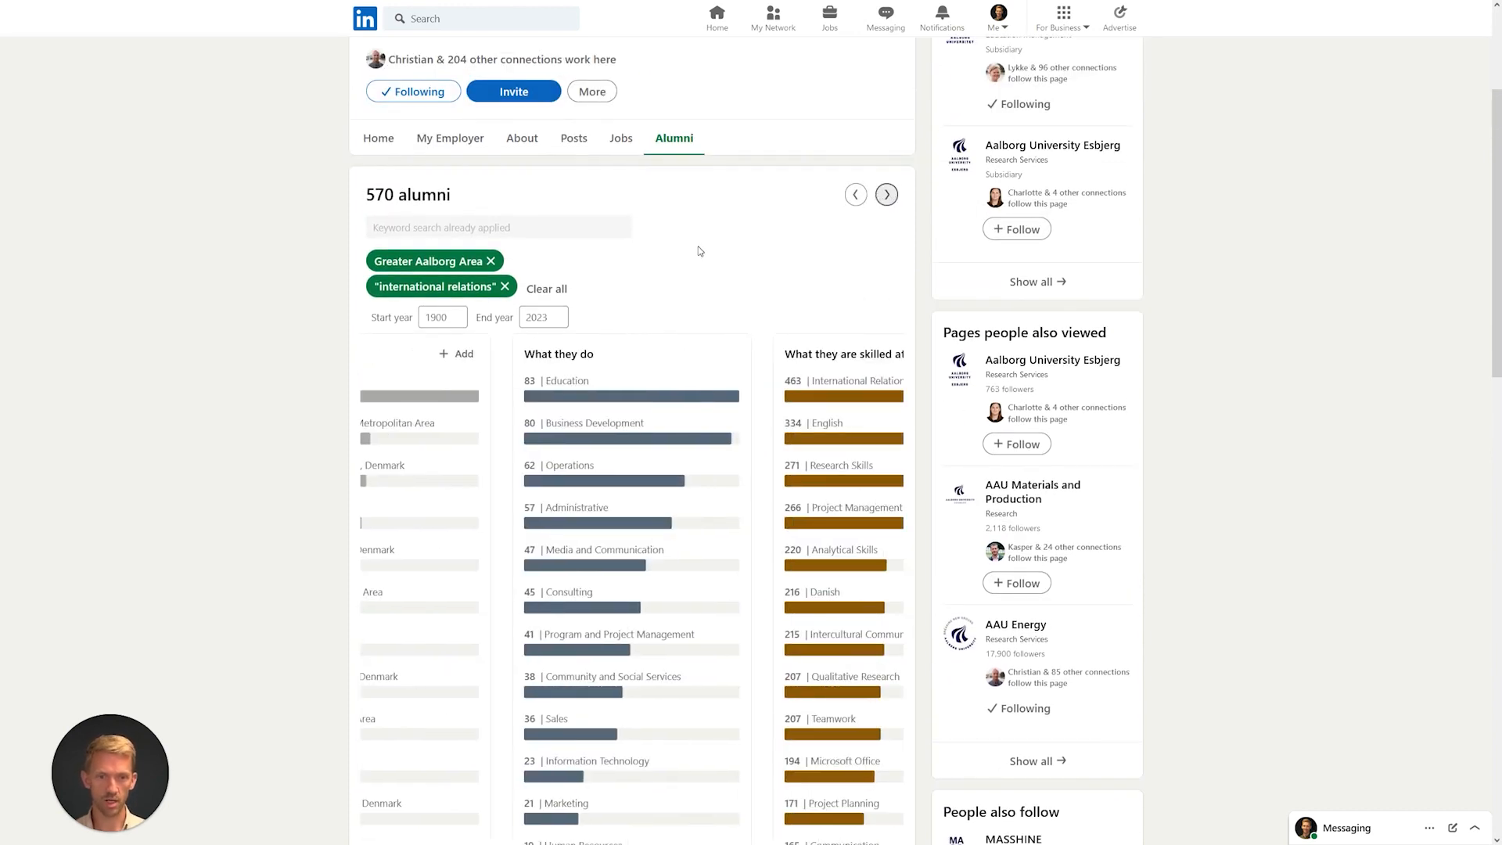
pyautogui.scroll(-1, 699, 250)
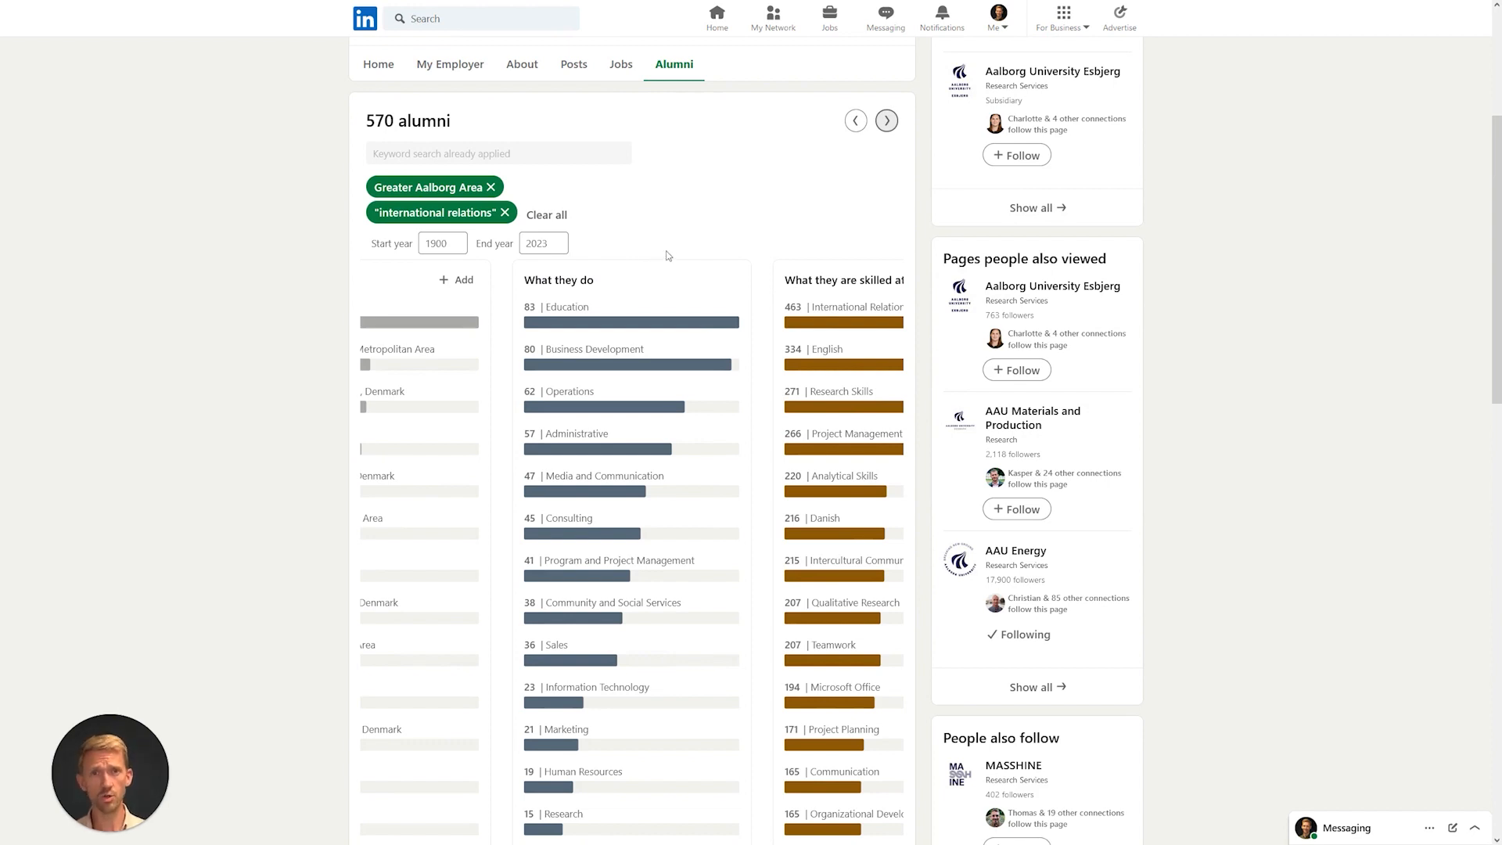
pyautogui.scroll(-1, 687, 222)
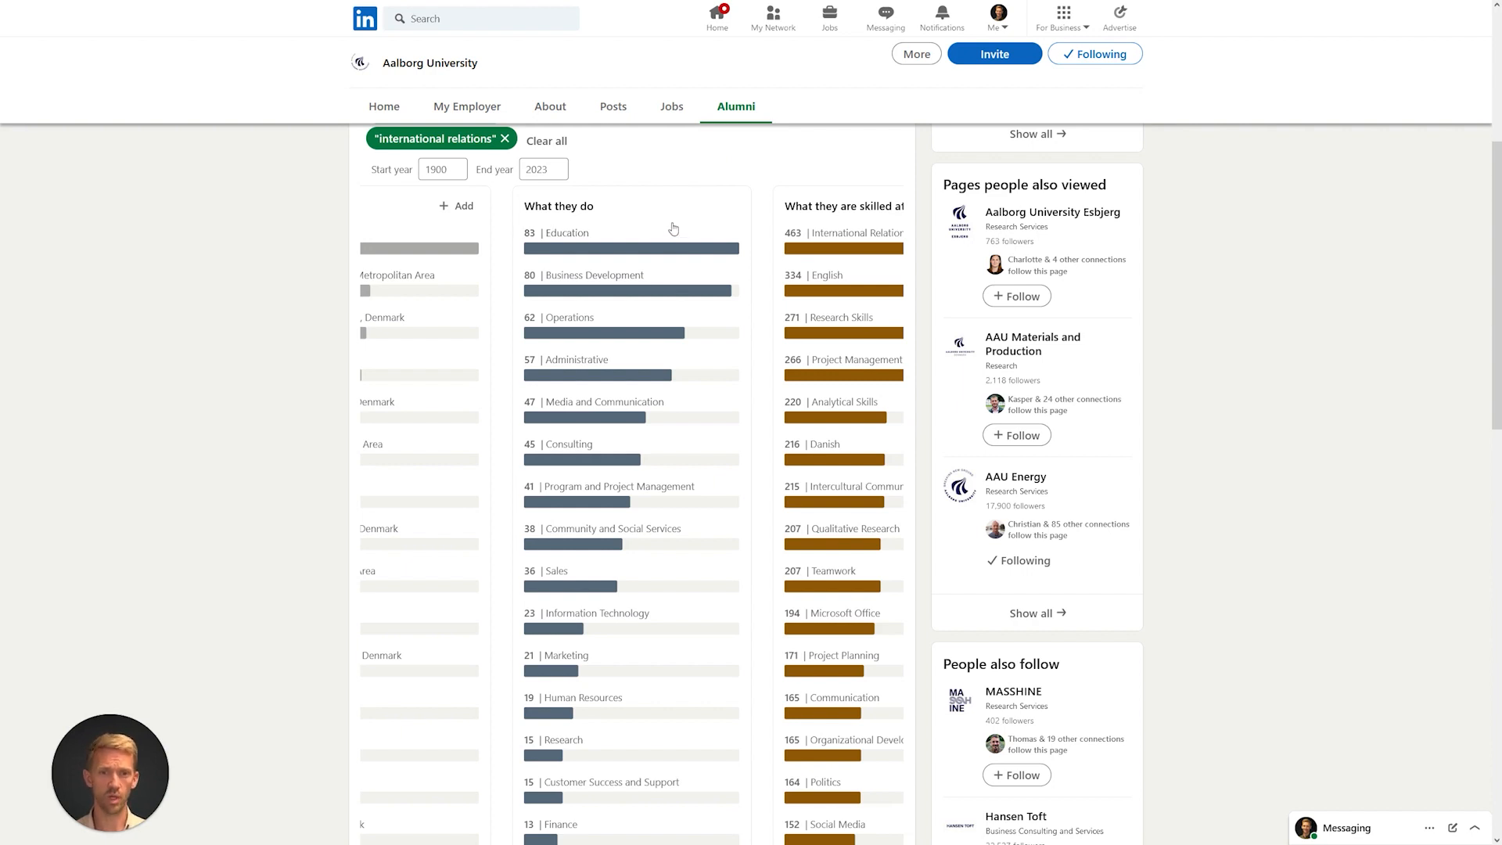
pyautogui.scroll(1, 767, 240)
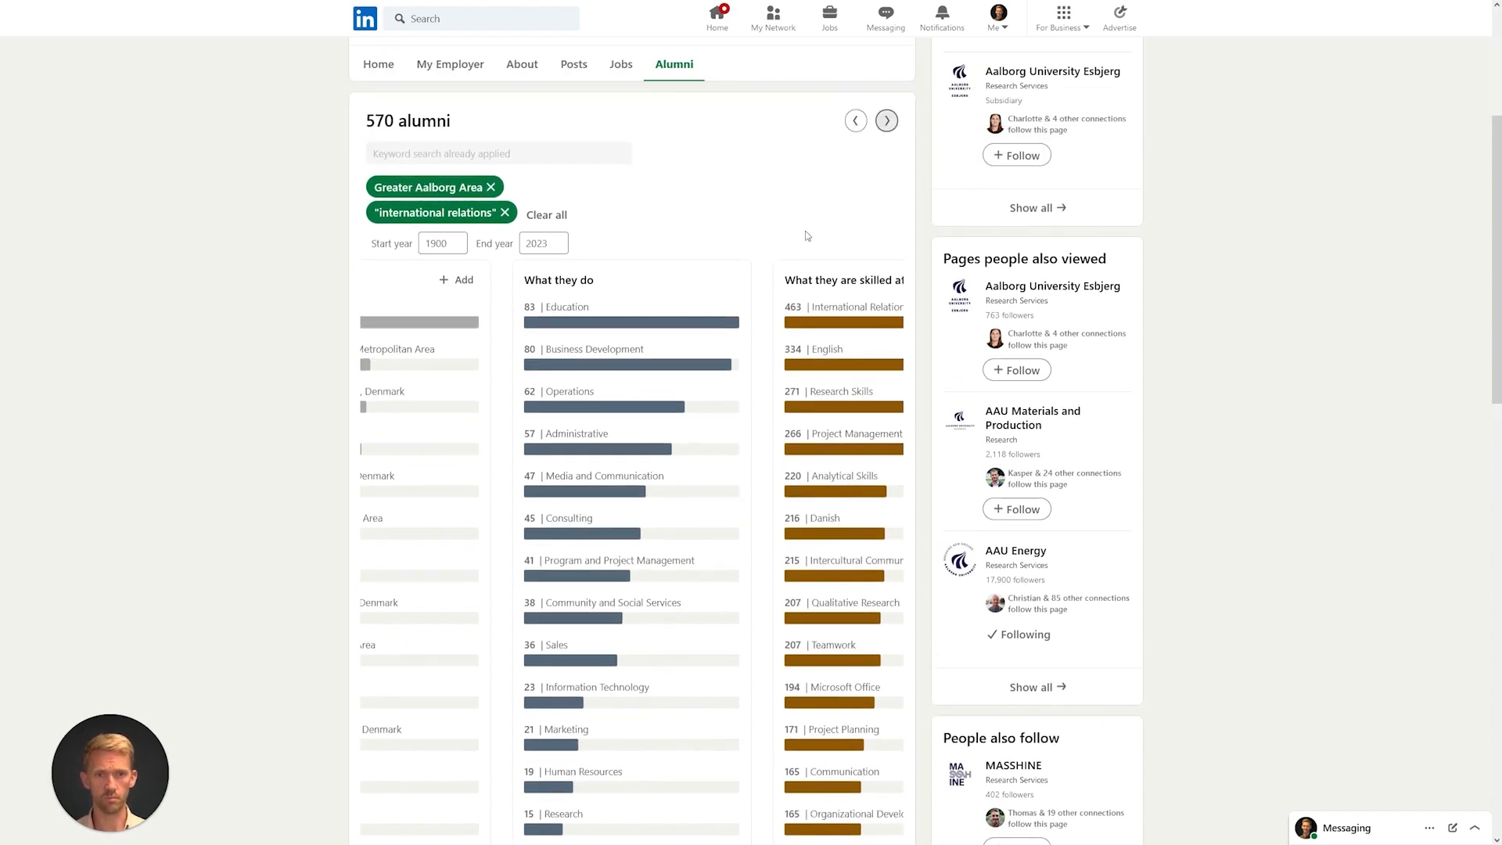
pyautogui.click(887, 122)
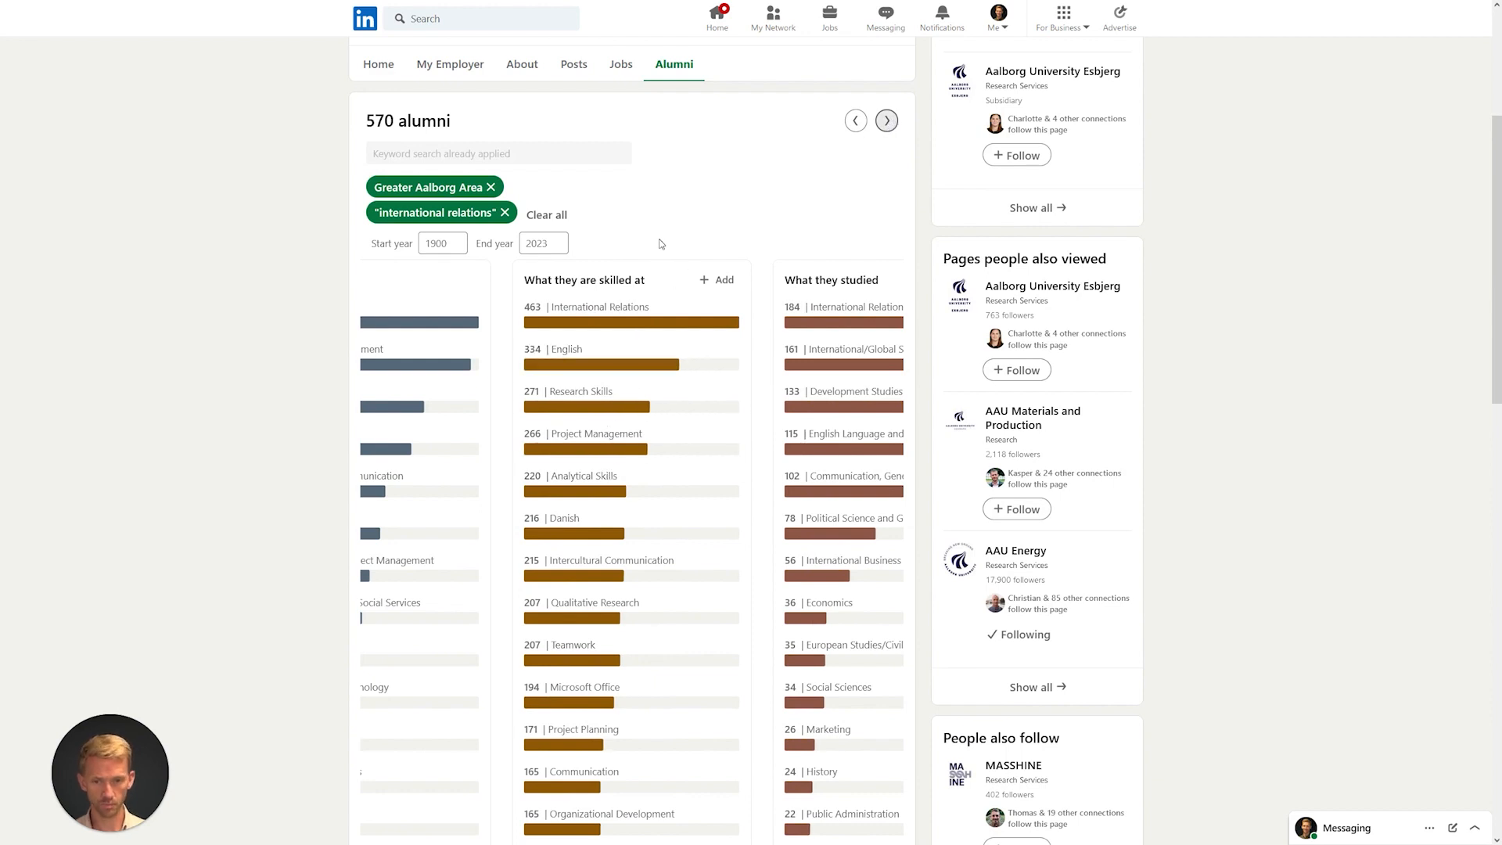
# - Review the skills of the Greater Aalborg Area alumni, followed by the charts of what they studied and how they are connected
pyautogui.scroll(-2, 659, 247)
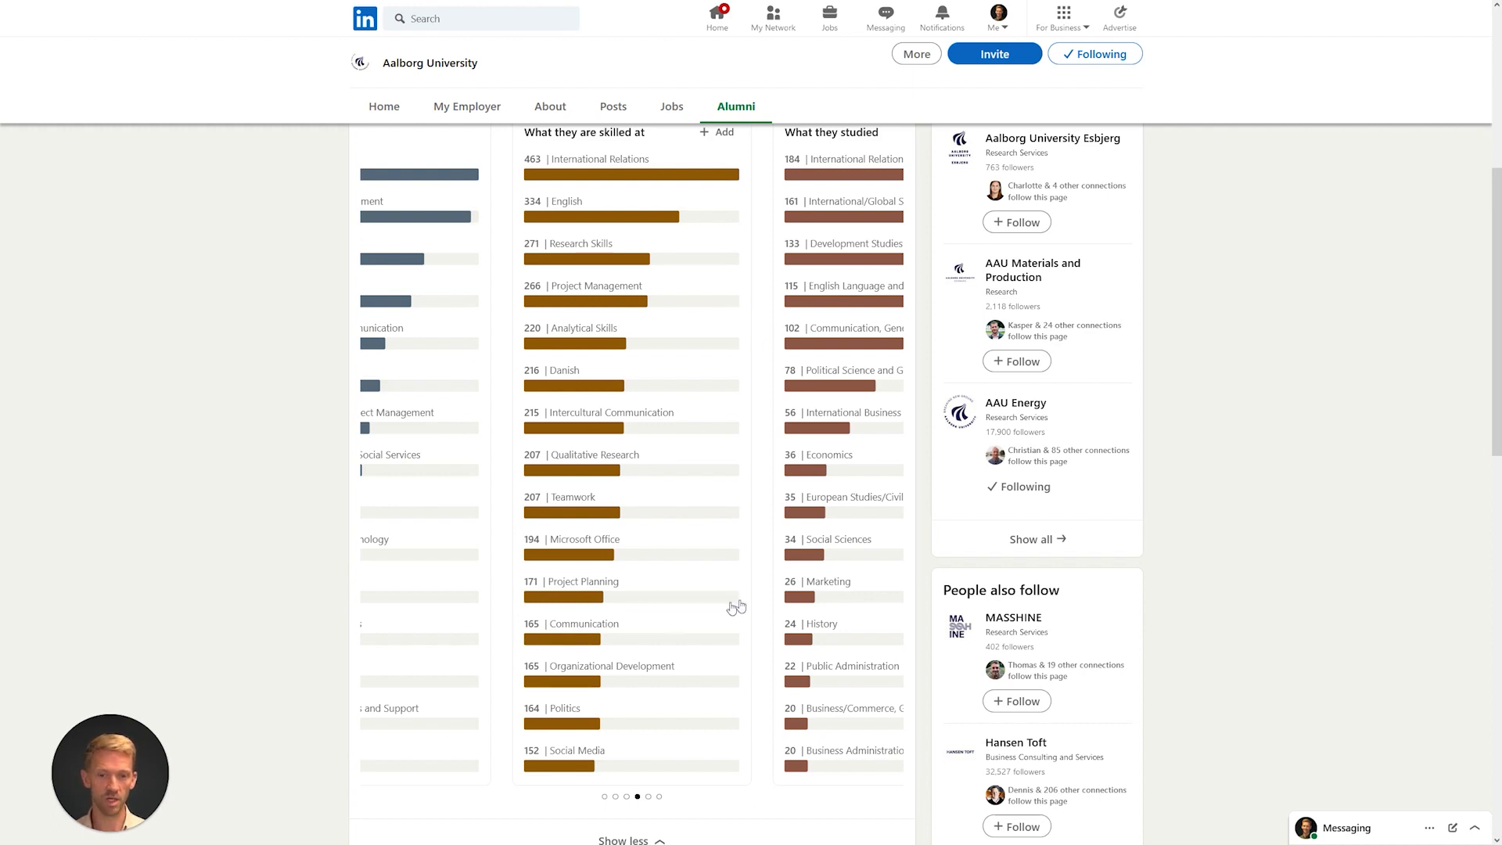
pyautogui.click(707, 171)
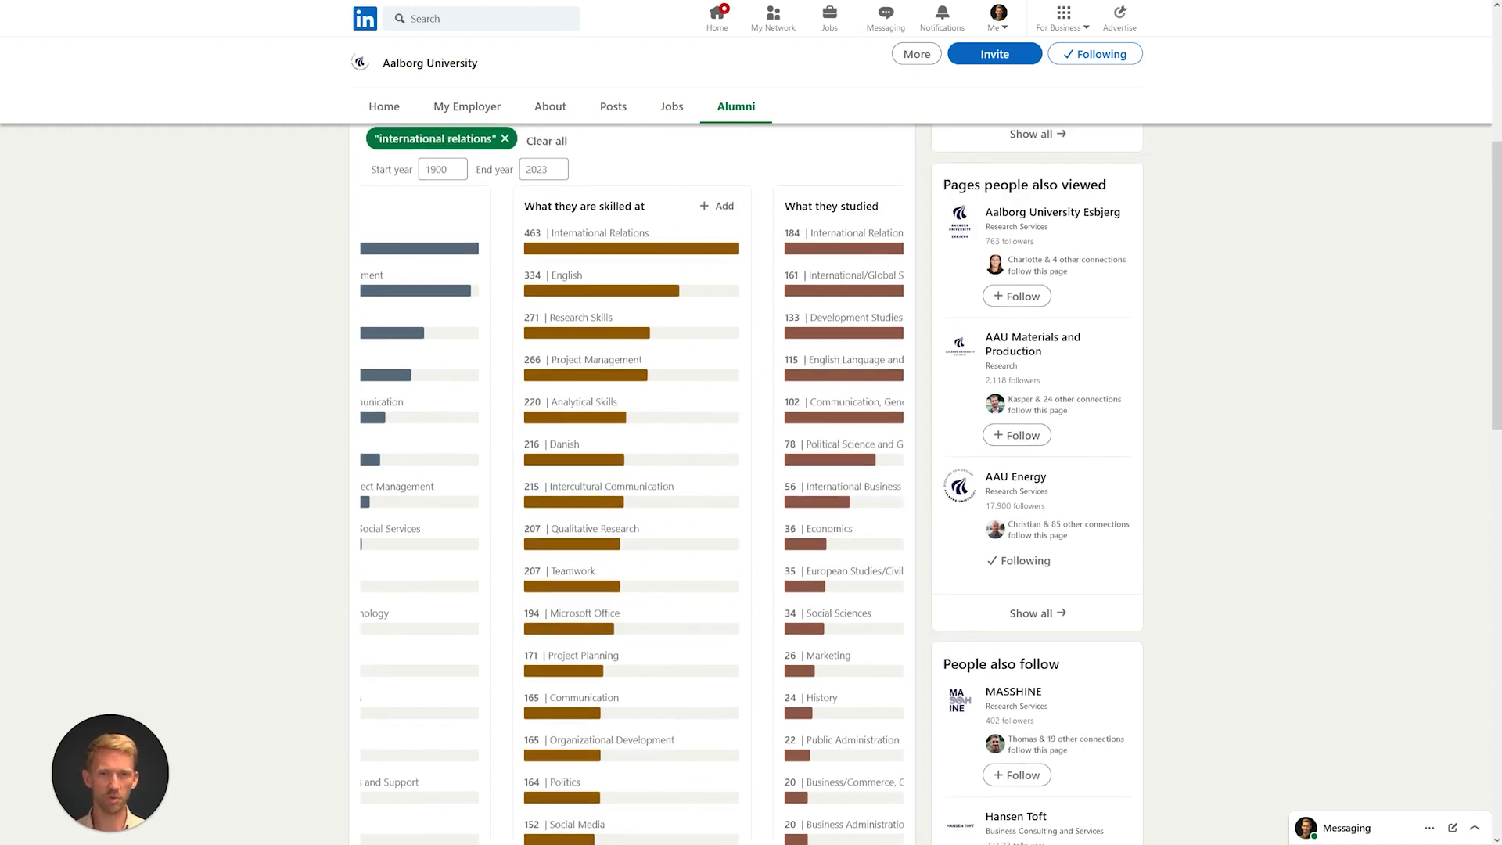
pyautogui.scroll(1, 659, 188)
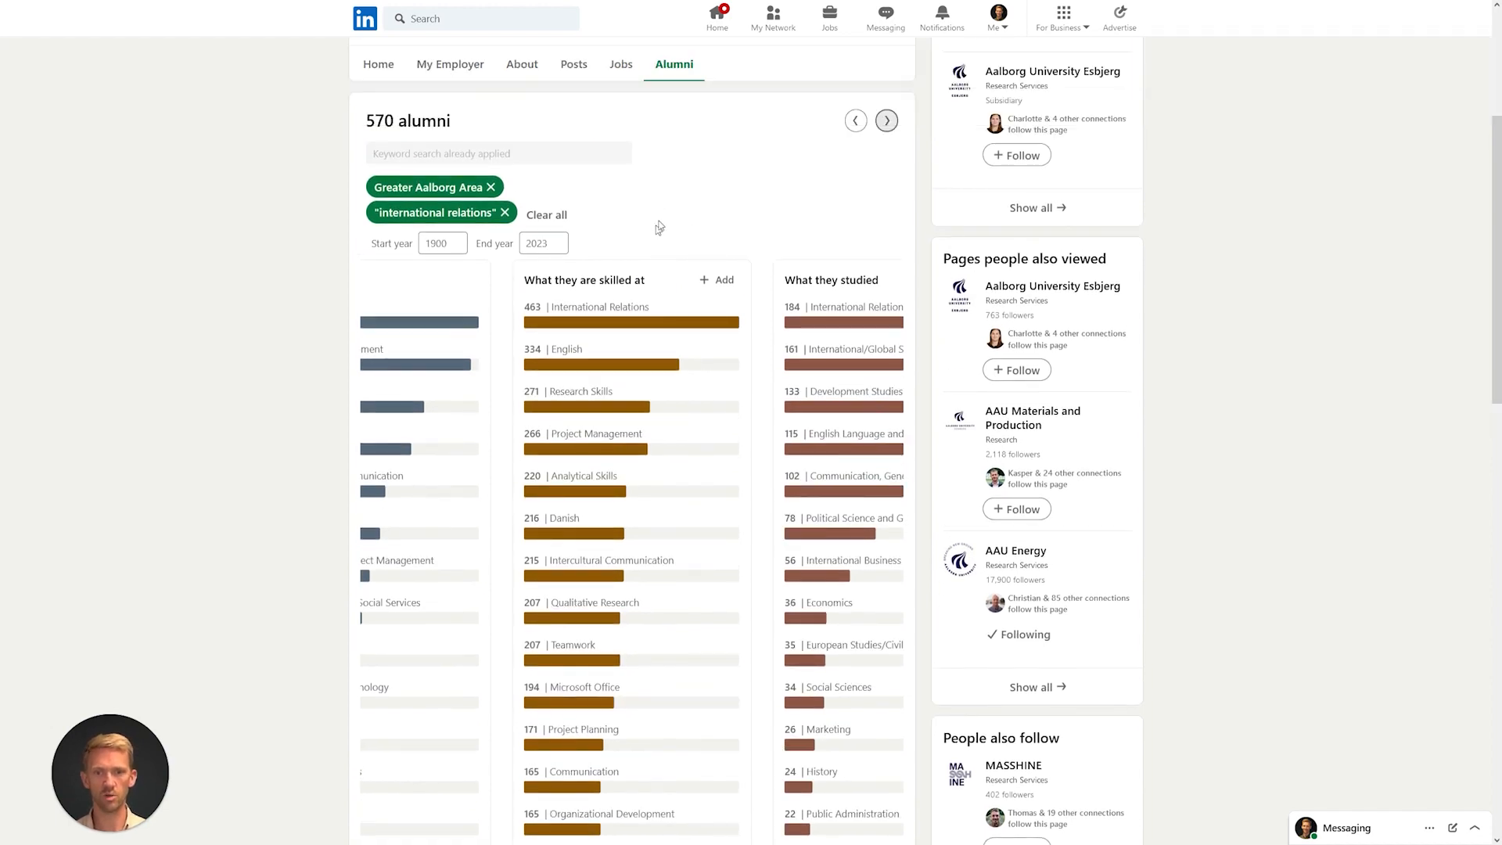
pyautogui.click(887, 122)
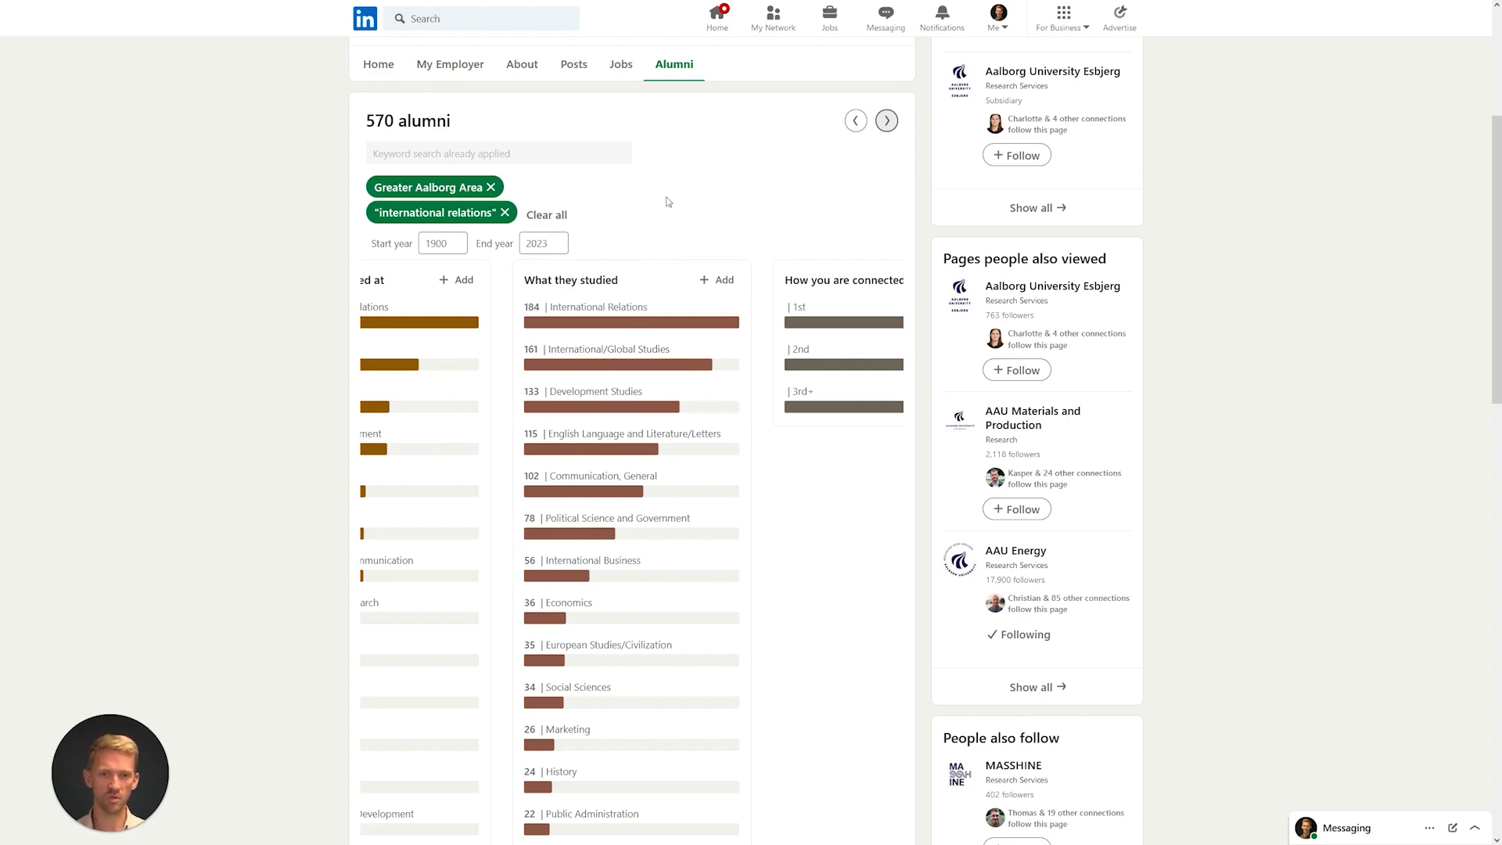
pyautogui.click(886, 121)
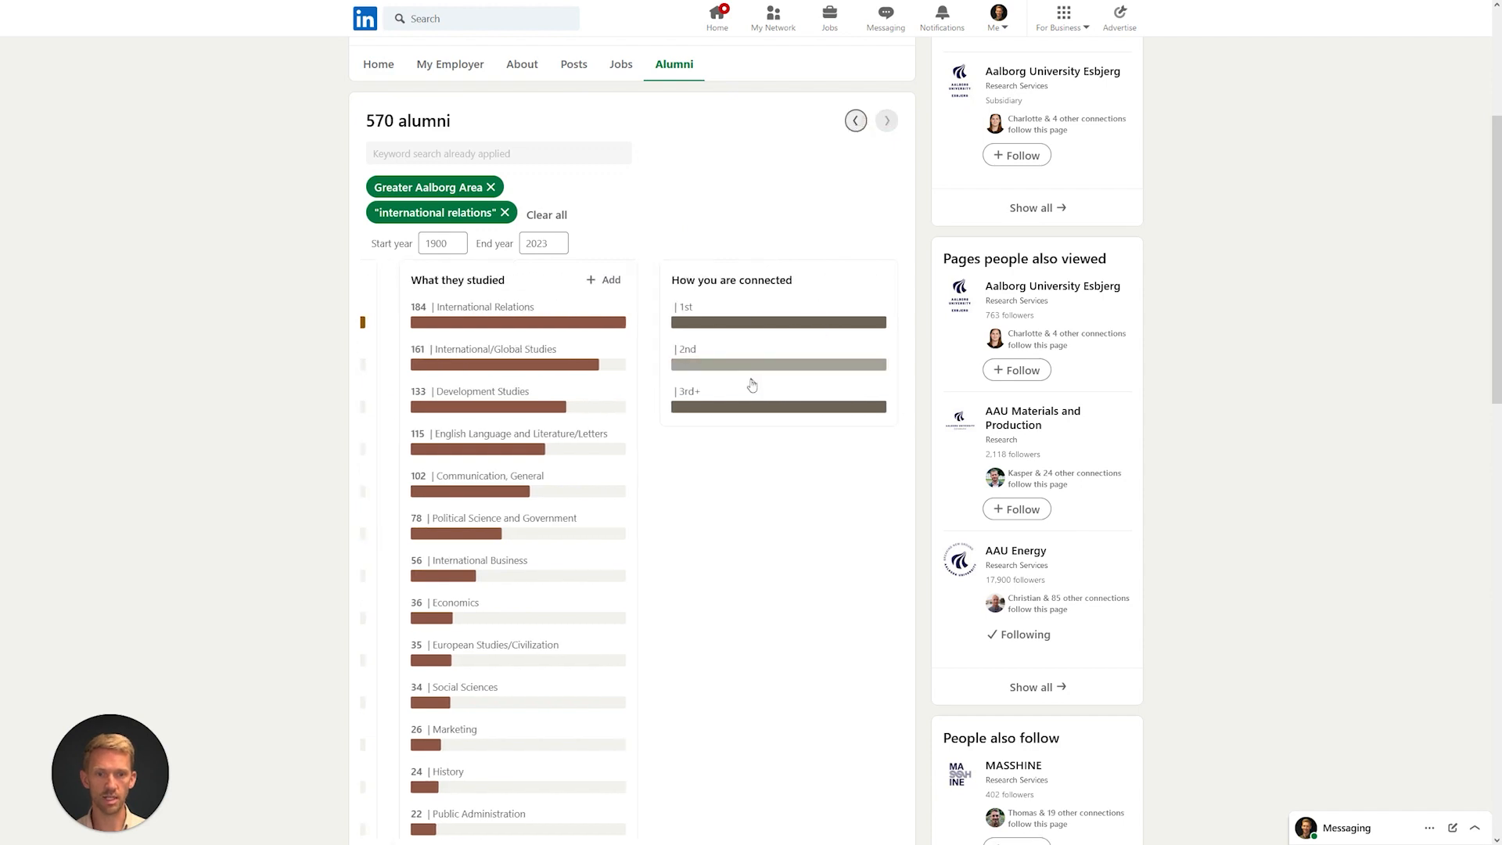
# - Return to the chart of what the alumni do and narrow them to those working in Marketing
pyautogui.click(856, 121)
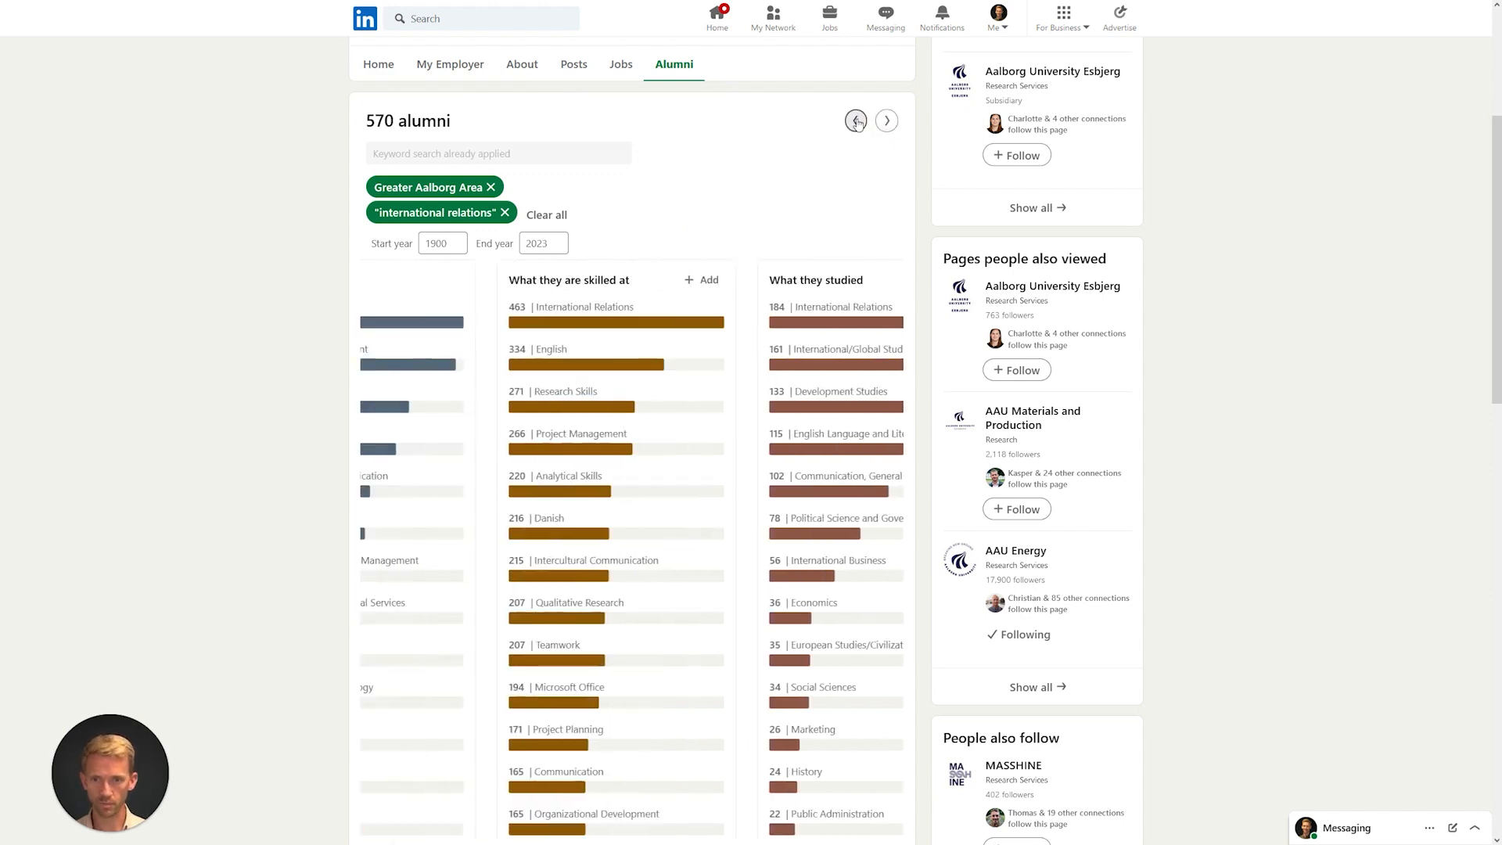
pyautogui.click(856, 121)
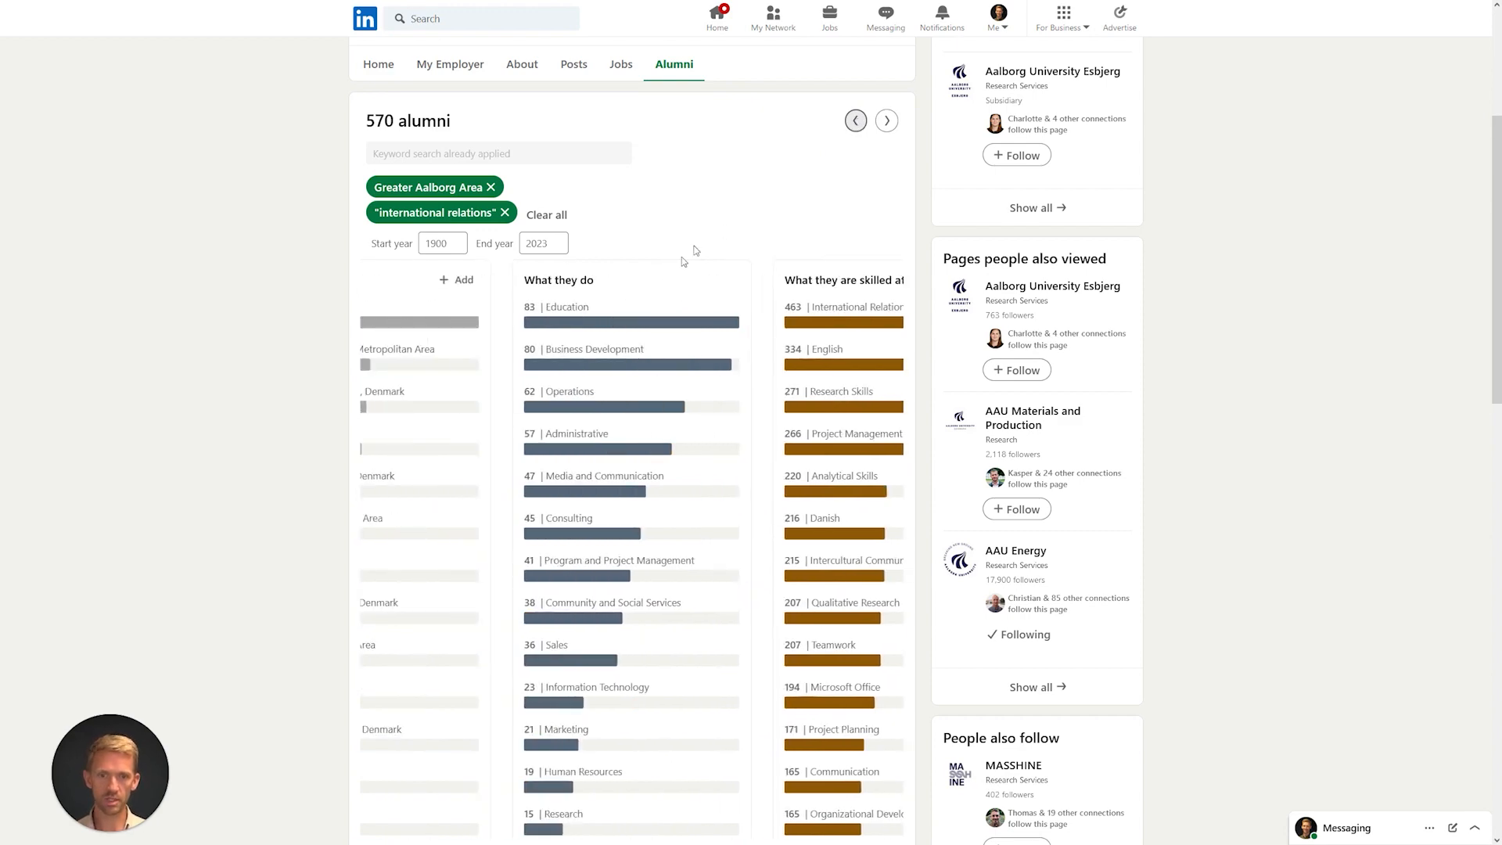
pyautogui.scroll(-2, 735, 207)
pyautogui.scroll(-1, 748, 184)
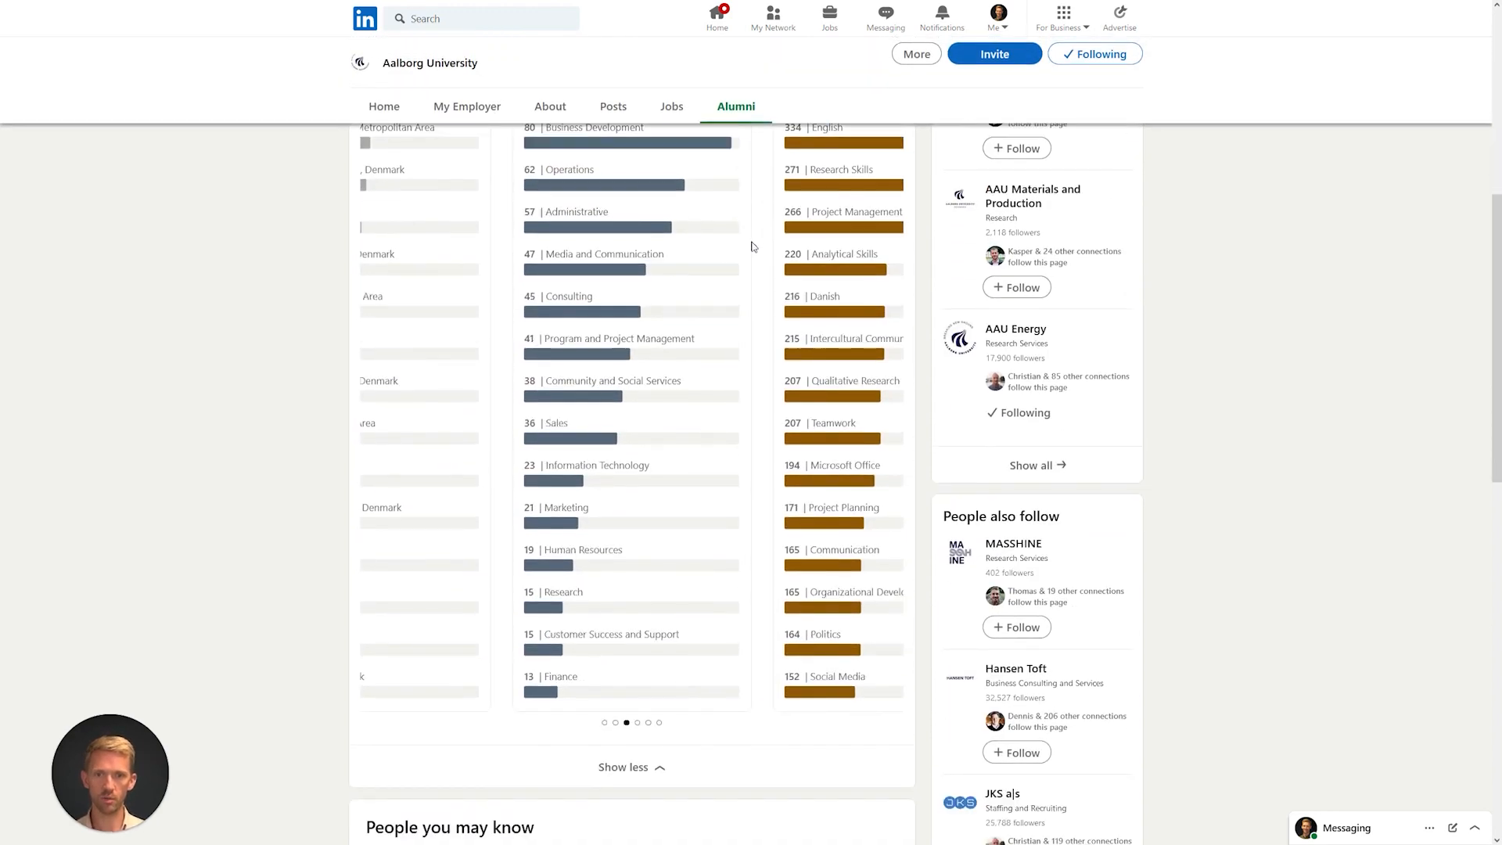
pyautogui.scroll(1, 762, 266)
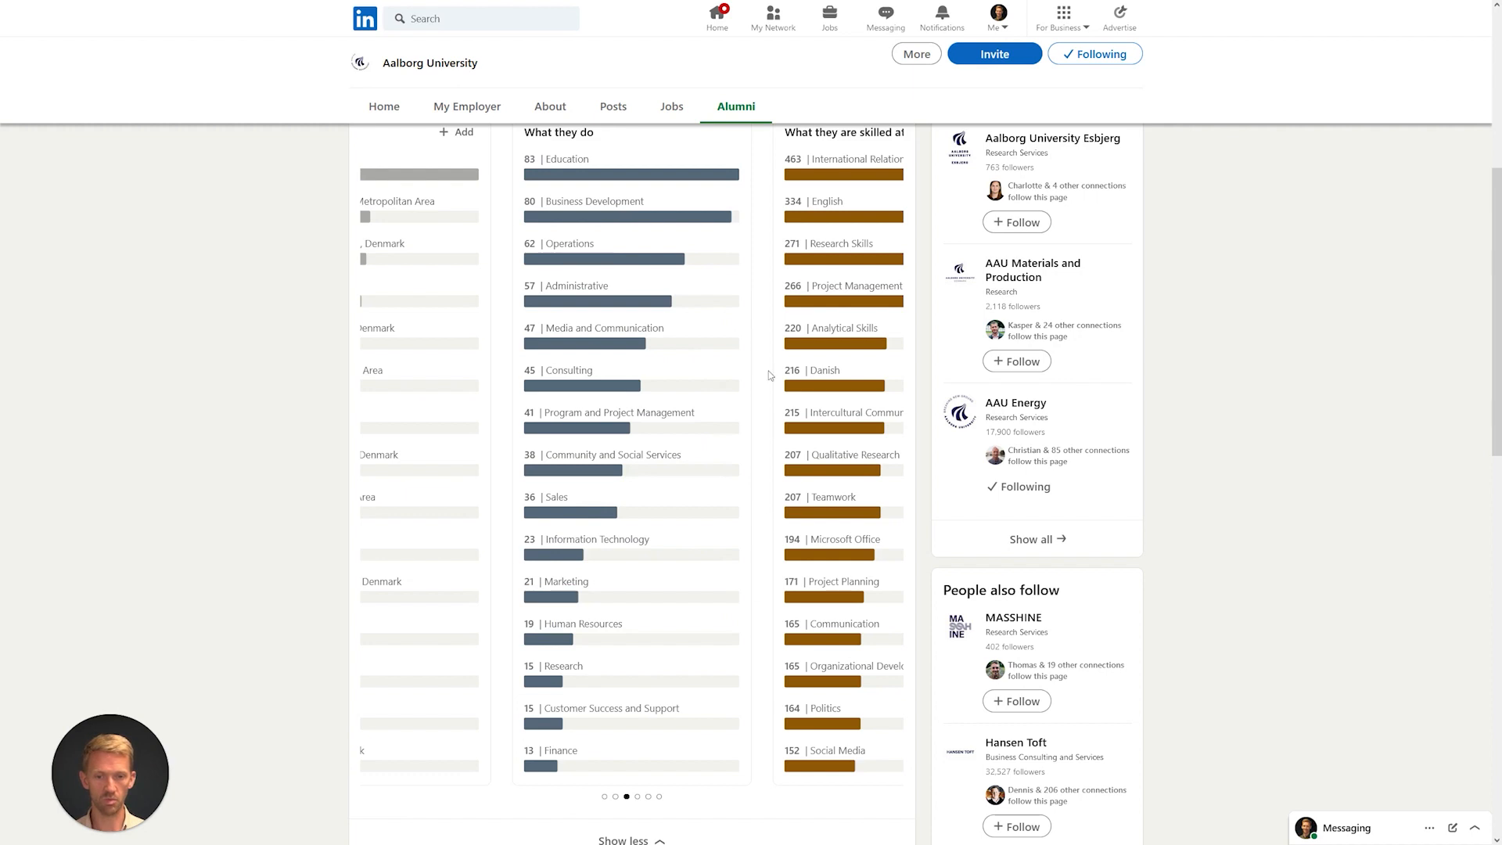
pyautogui.click(555, 599)
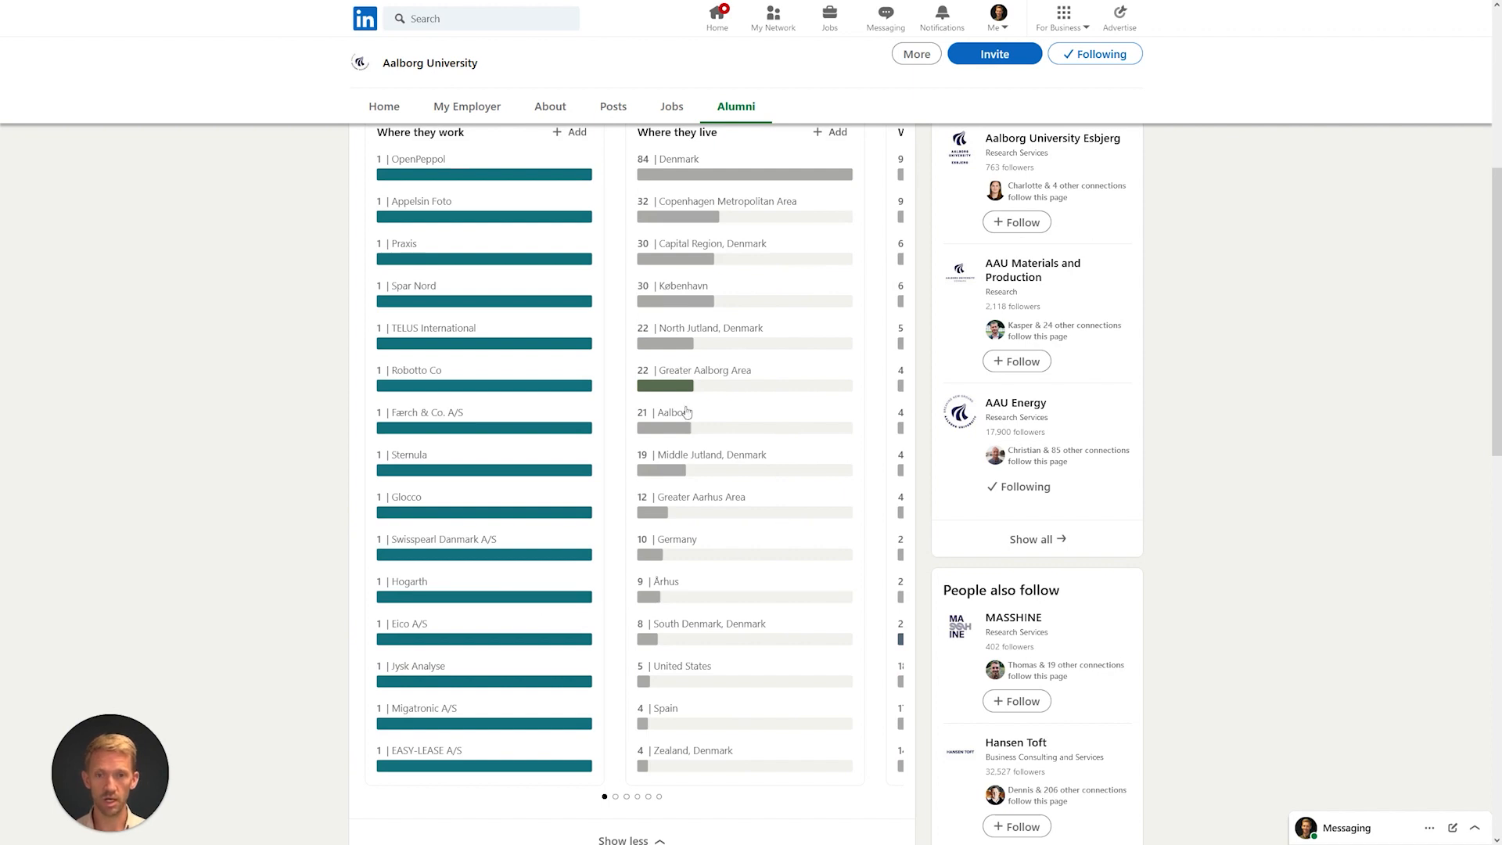
# - Review the employers and applied filters of the marketing alumni in the Greater Aalborg Area
pyautogui.scroll(1, 686, 413)
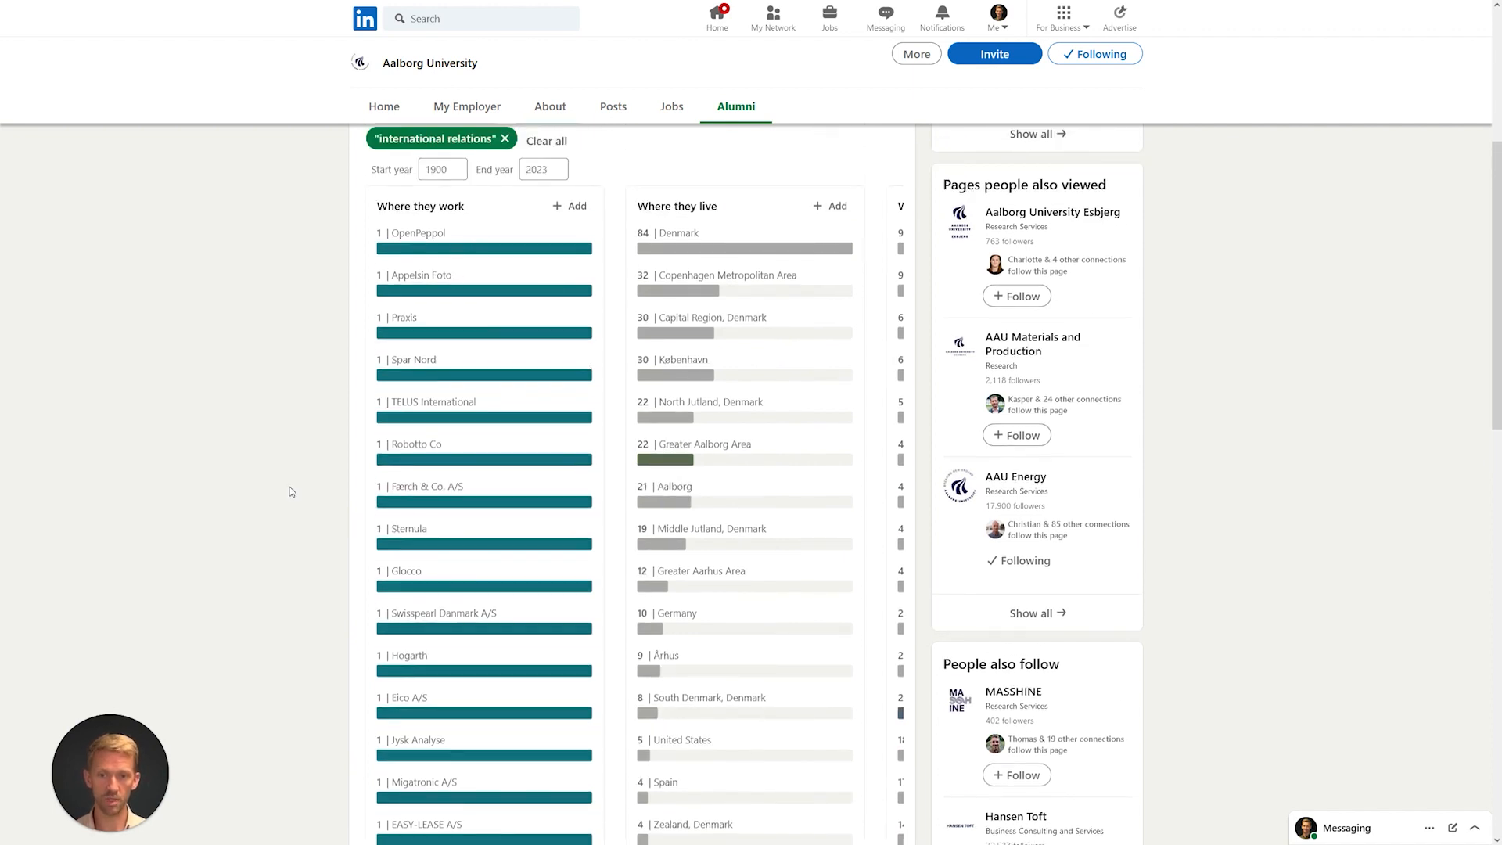
pyautogui.scroll(-1, 289, 487)
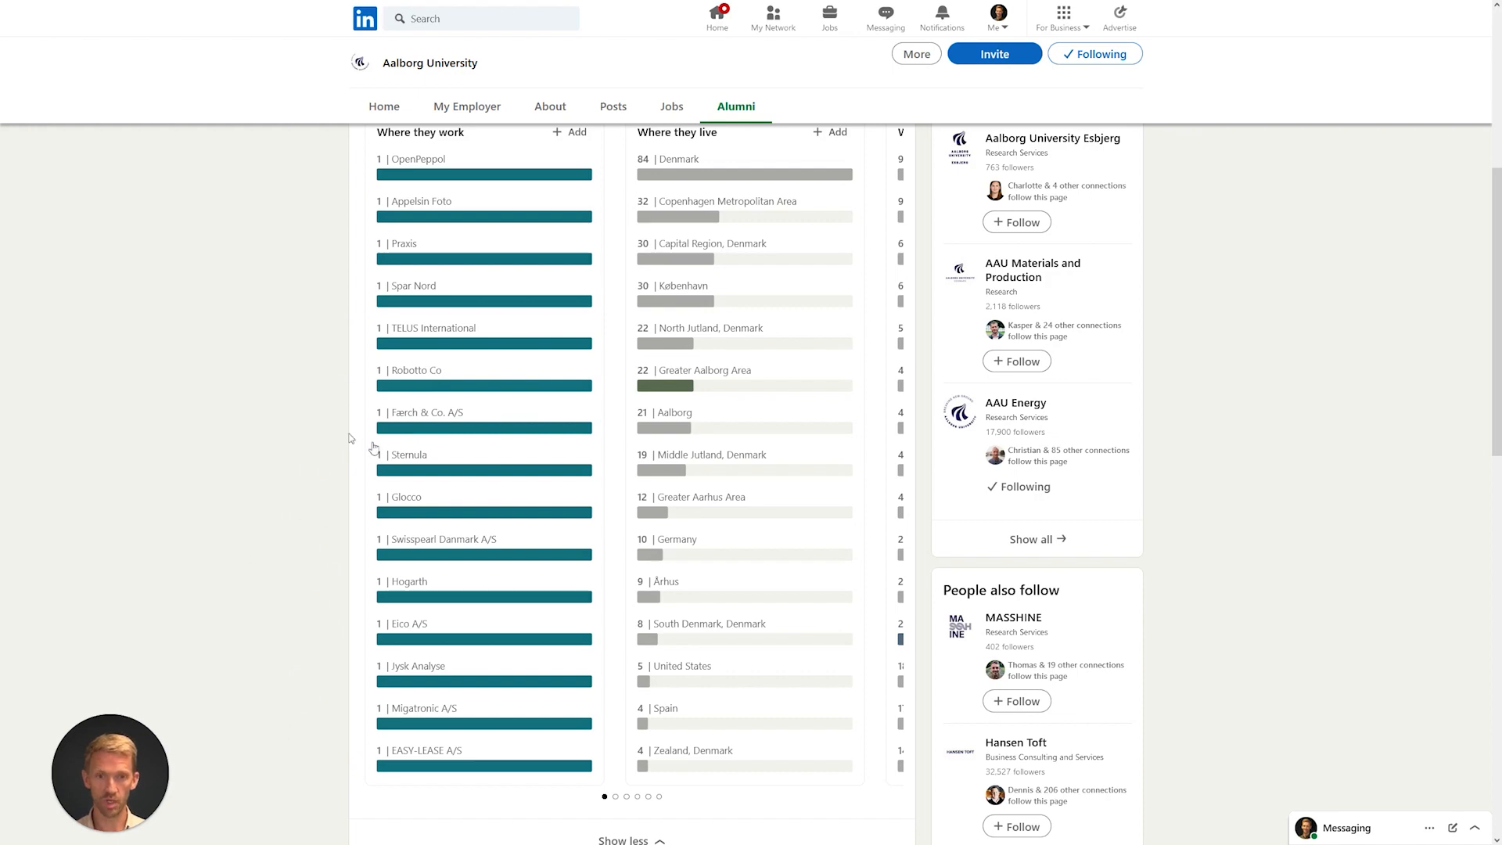
pyautogui.scroll(3, 374, 449)
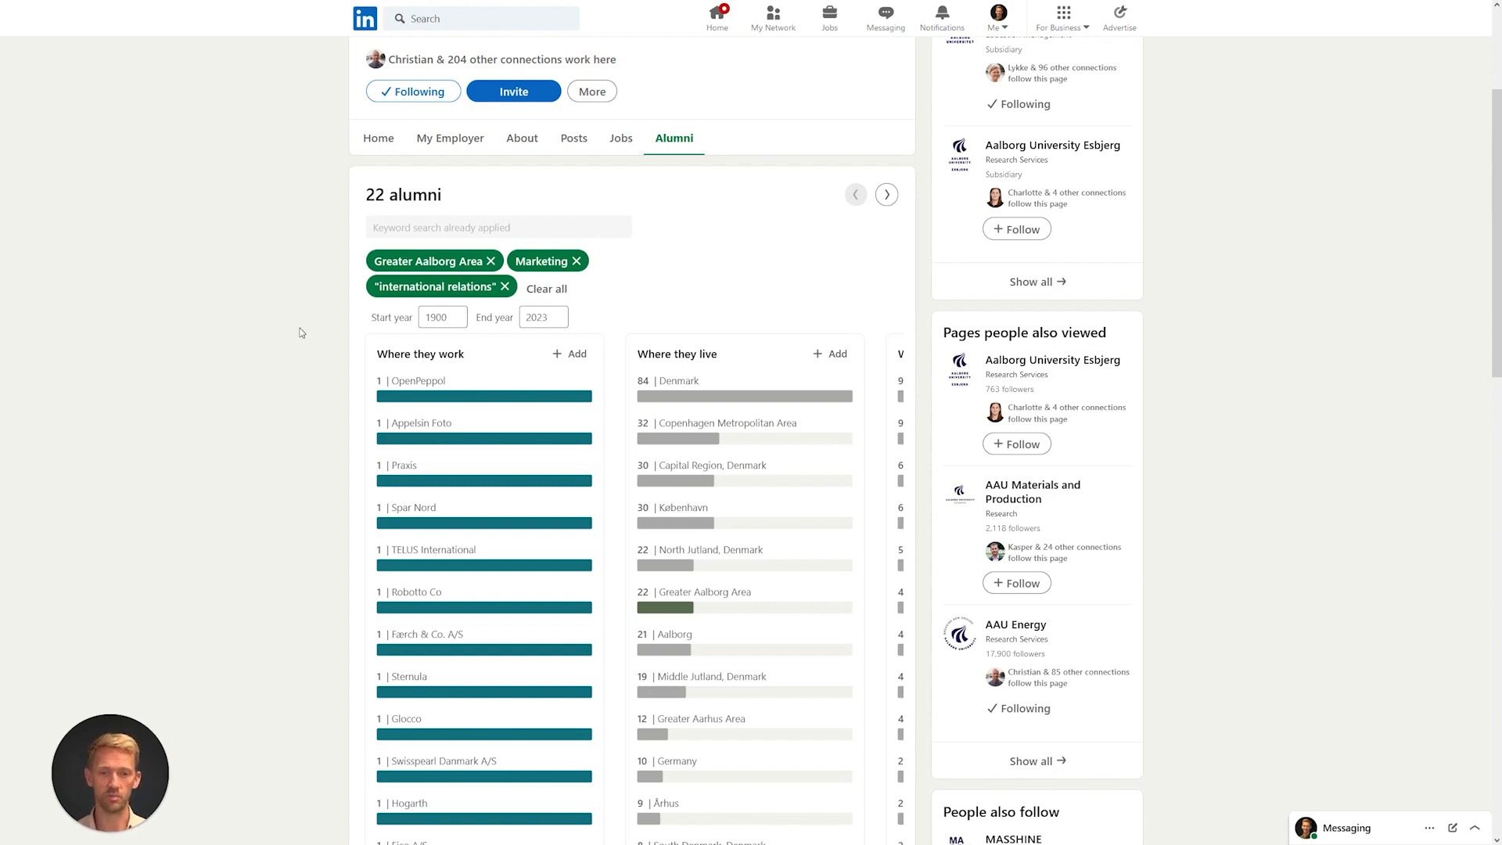
# - Browse the marketing alumni's profile cards and open the profile headlined Marketing/Branding/Strategy/Communication/SoMe
pyautogui.scroll(-15, 300, 333)
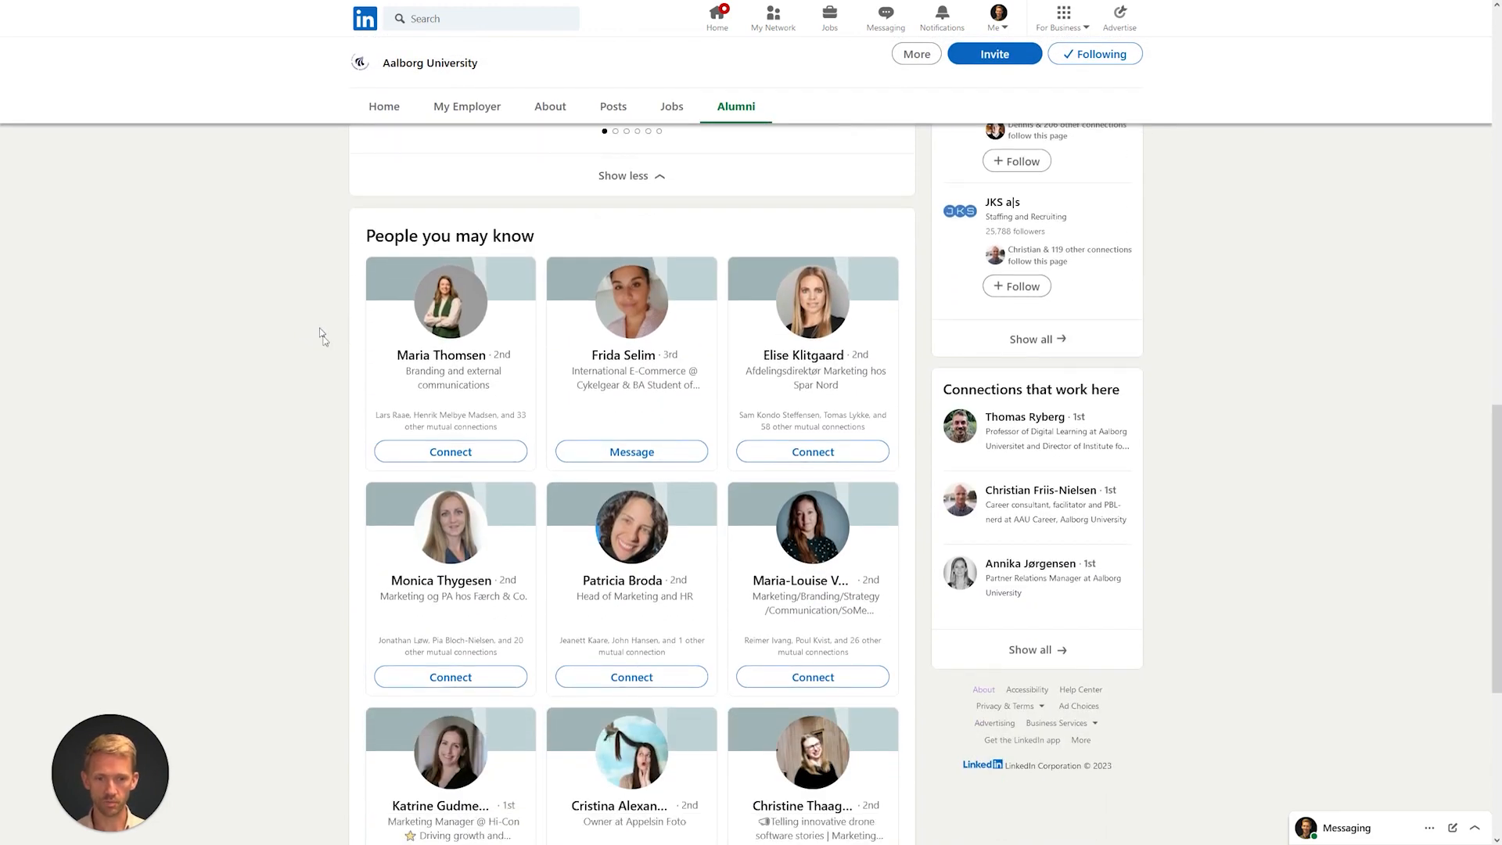
pyautogui.scroll(-1, 317, 336)
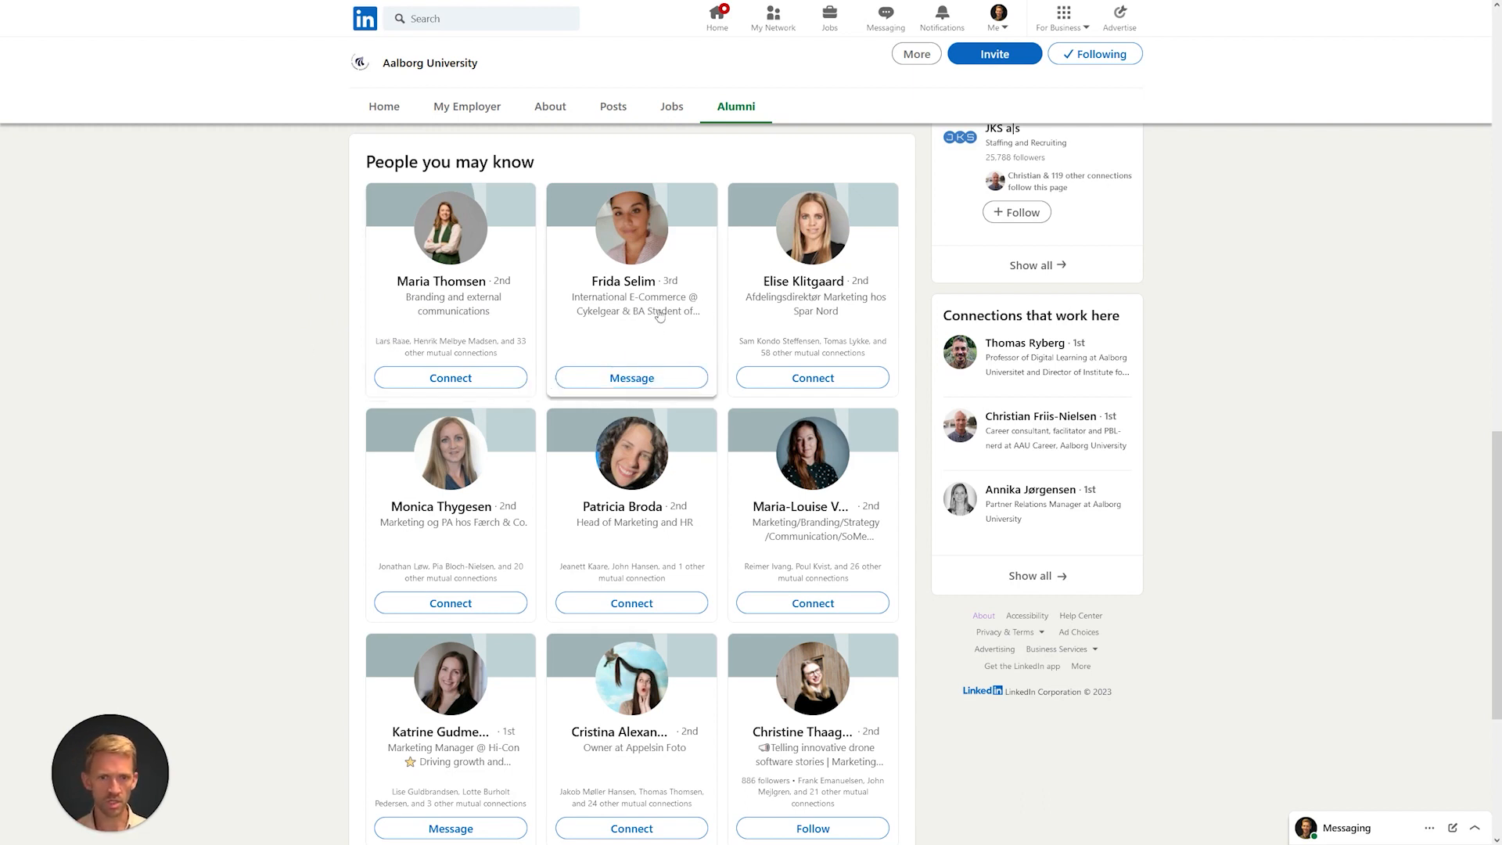
pyautogui.scroll(-1, 552, 413)
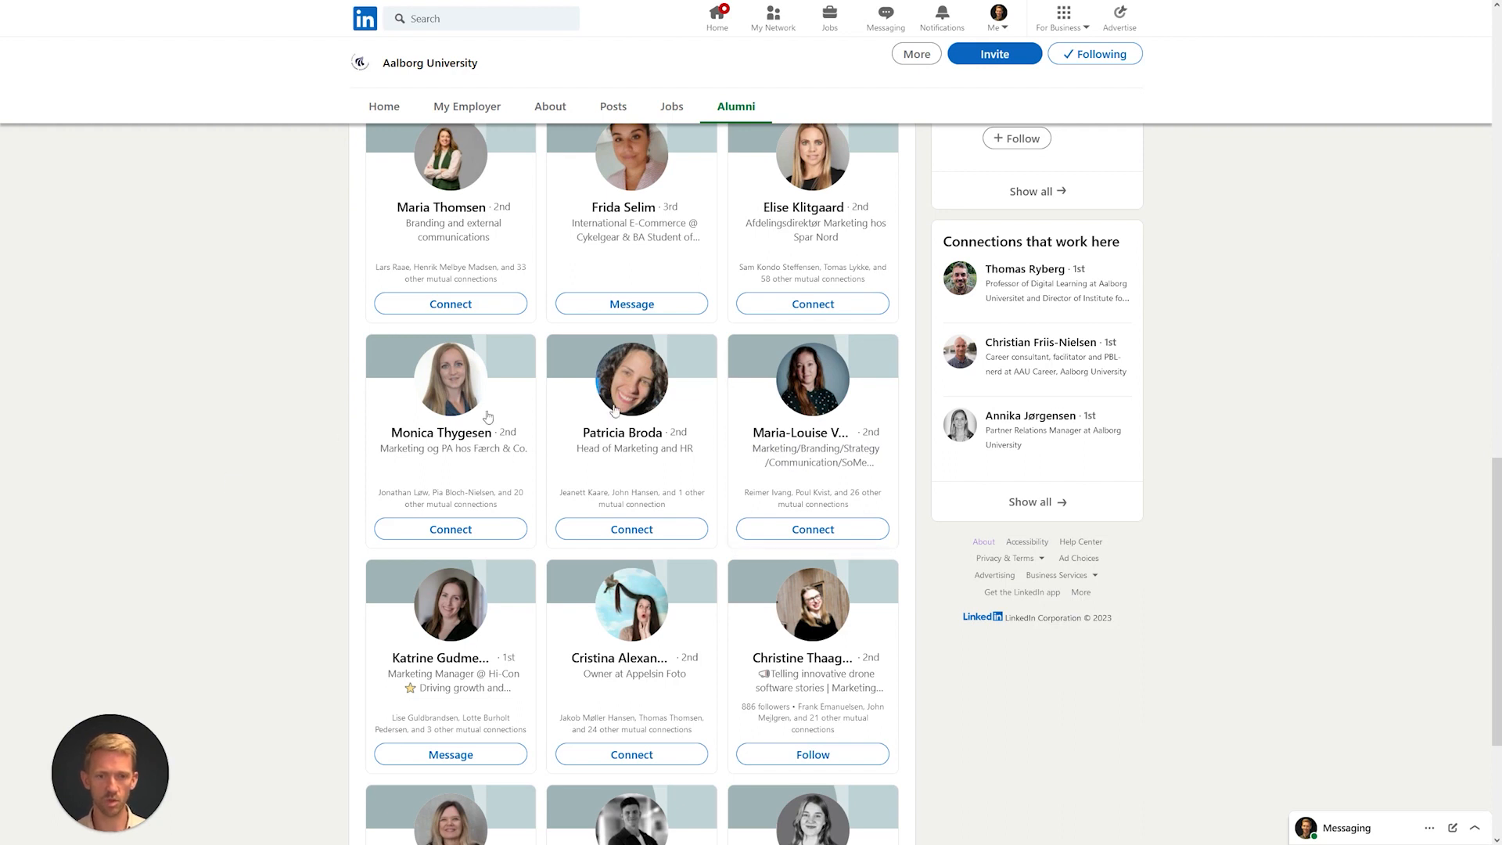
pyautogui.scroll(-2, 819, 379)
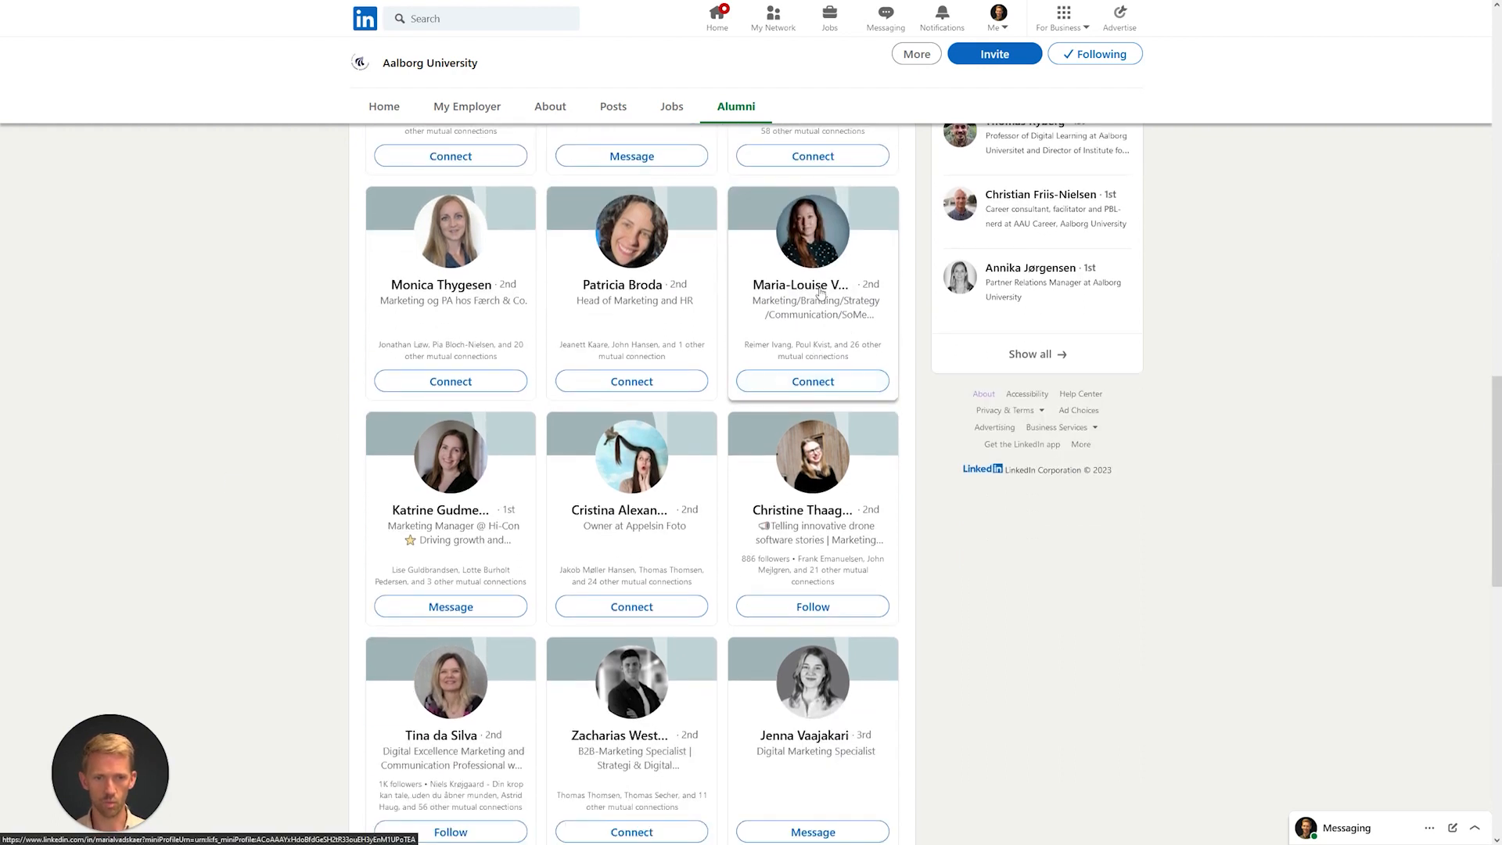
pyautogui.click(819, 293)
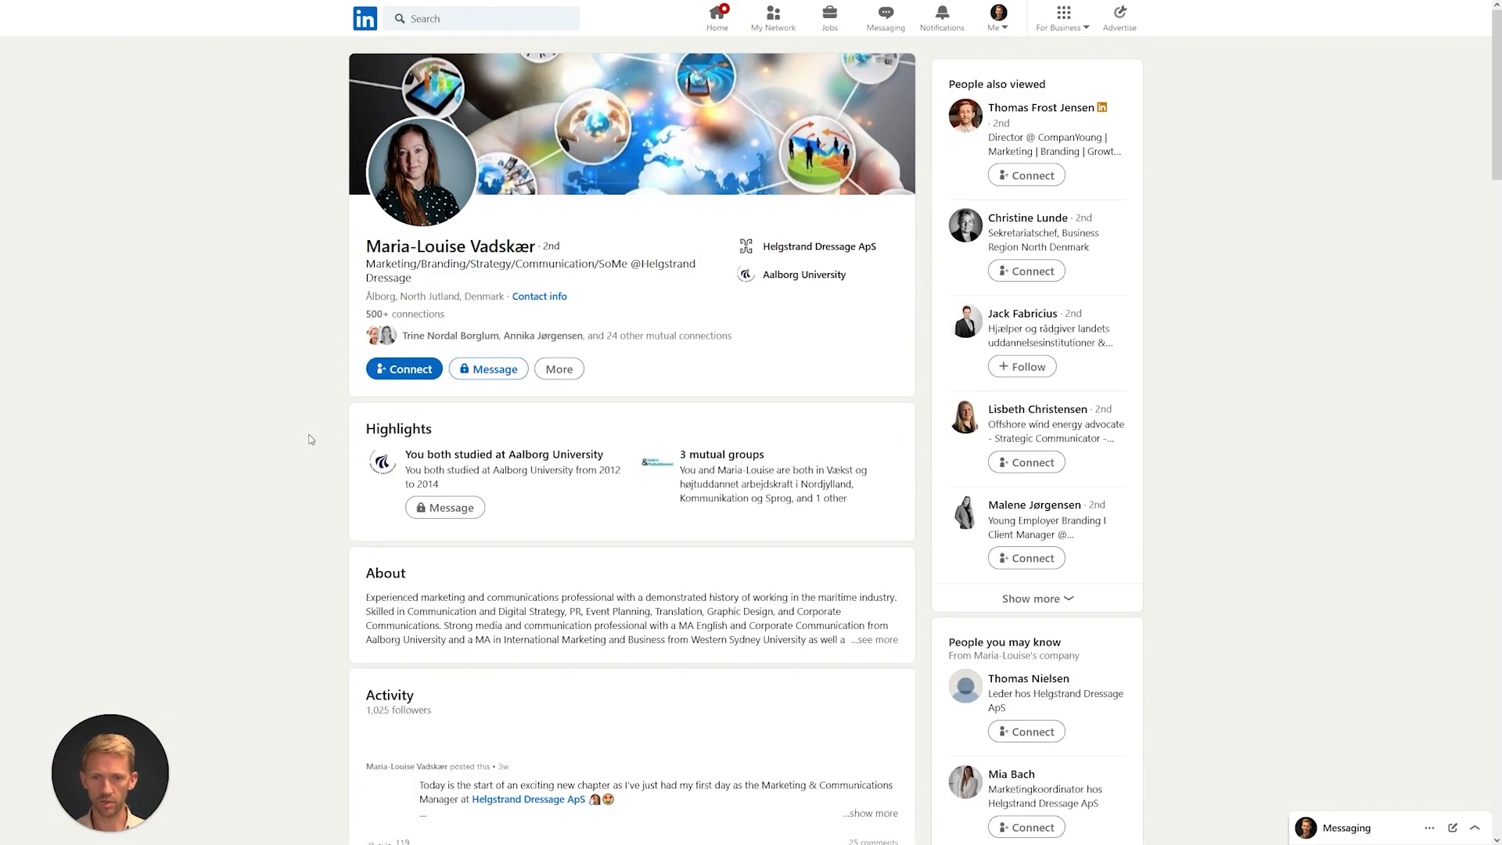
# - Examine the profile's work experience, focusing on the employer and skills listed for the Client Manager position at CompanYoung
pyautogui.scroll(-10, 309, 440)
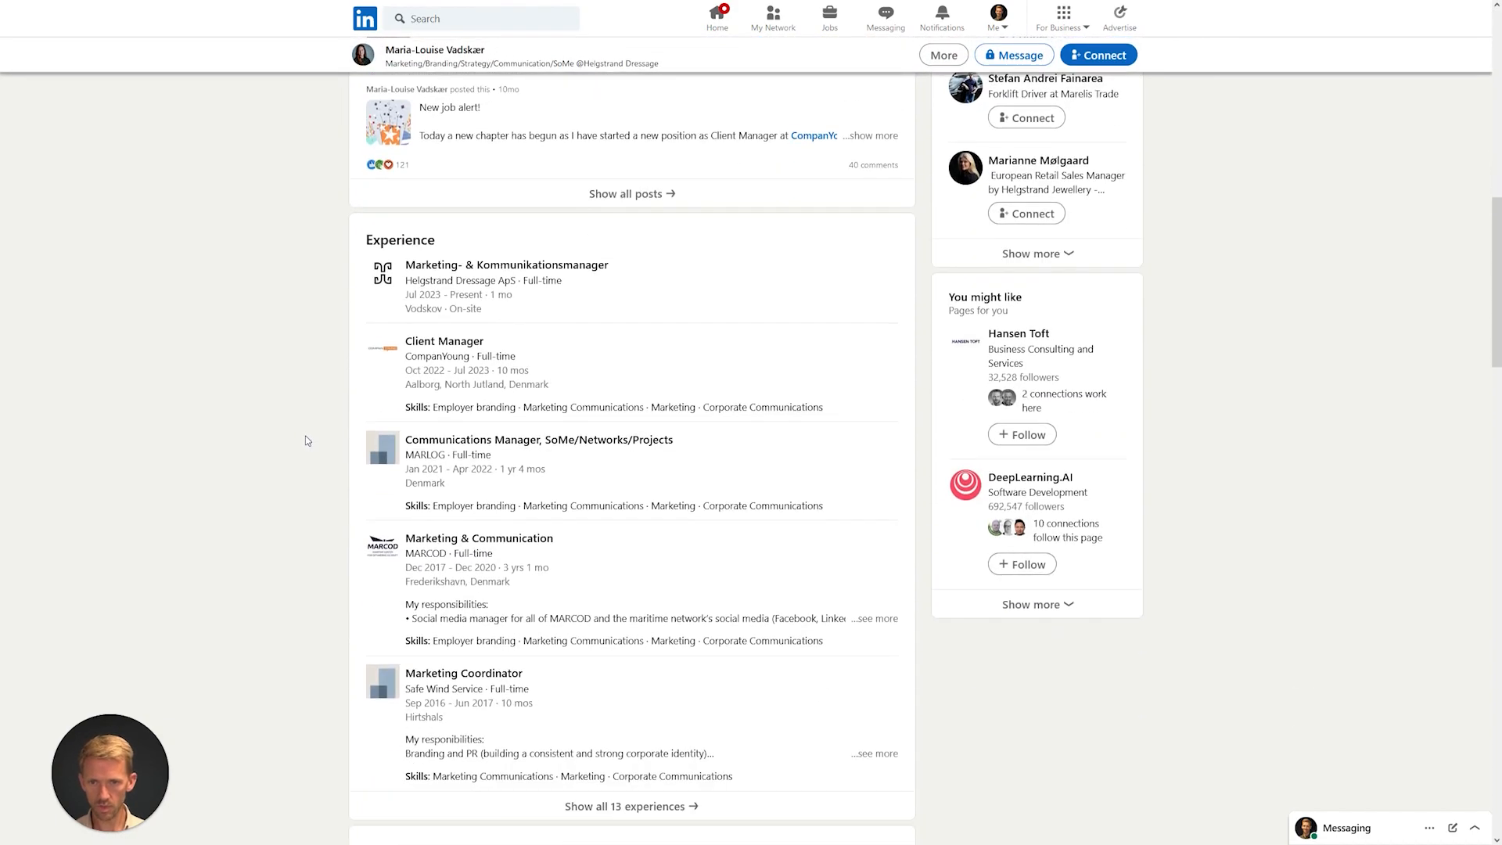
pyautogui.scroll(-1, 307, 440)
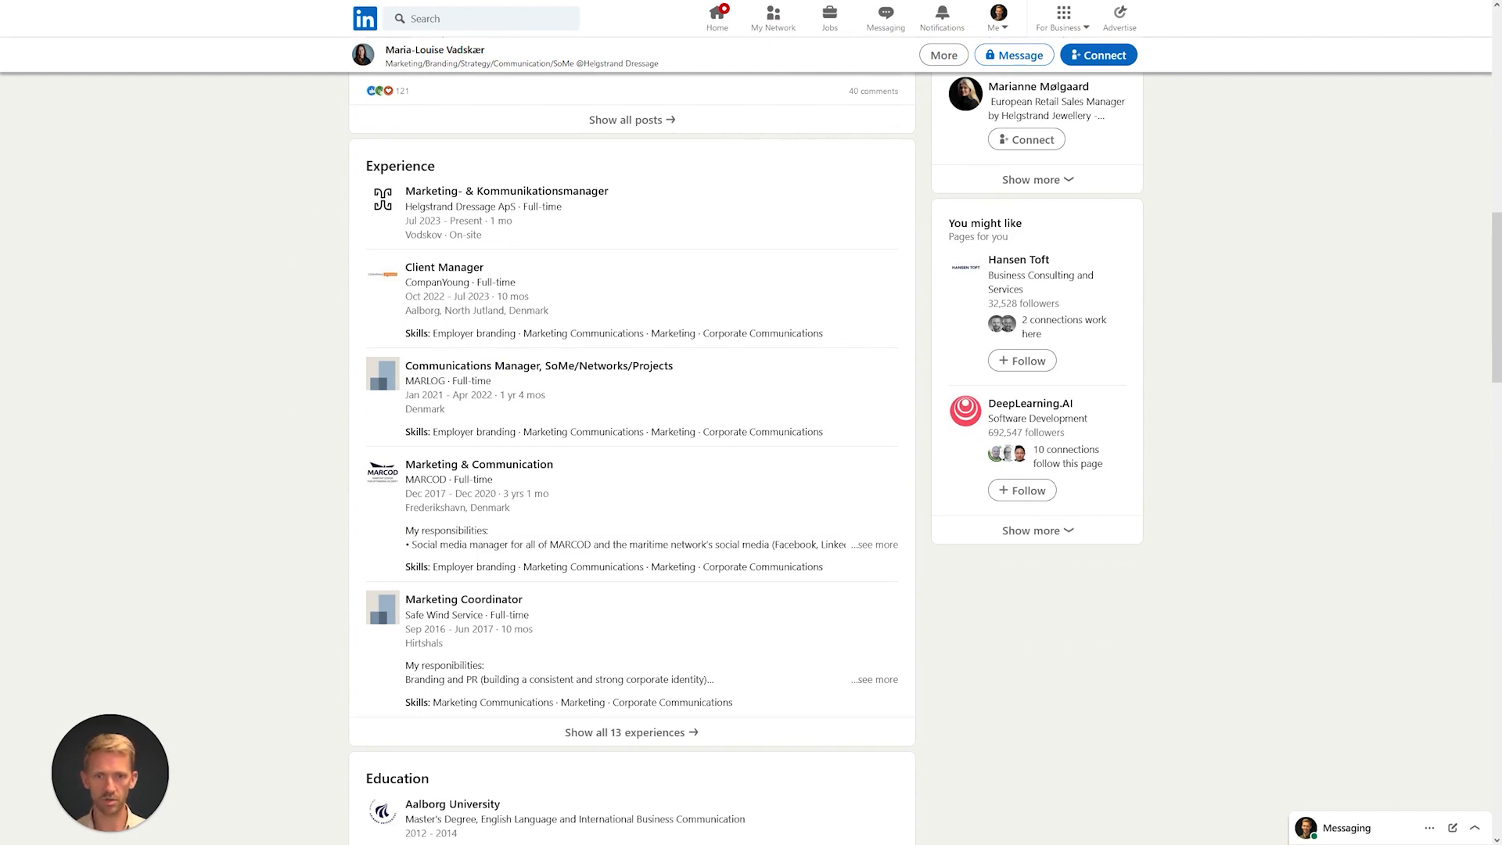
pyautogui.moveTo(829, 341); pyautogui.dragTo(718, 337)
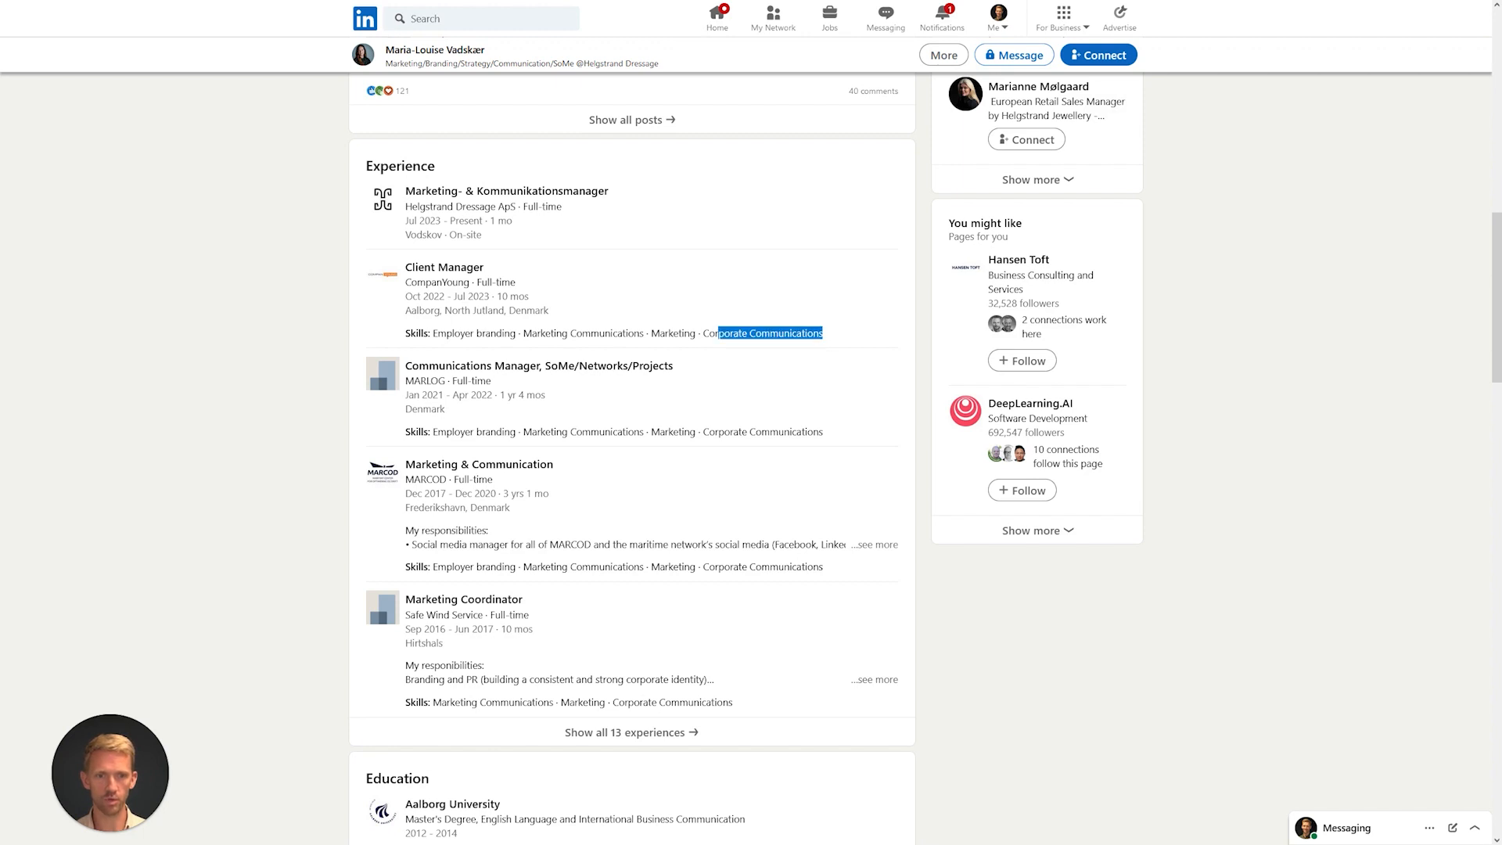
pyautogui.click(718, 336)
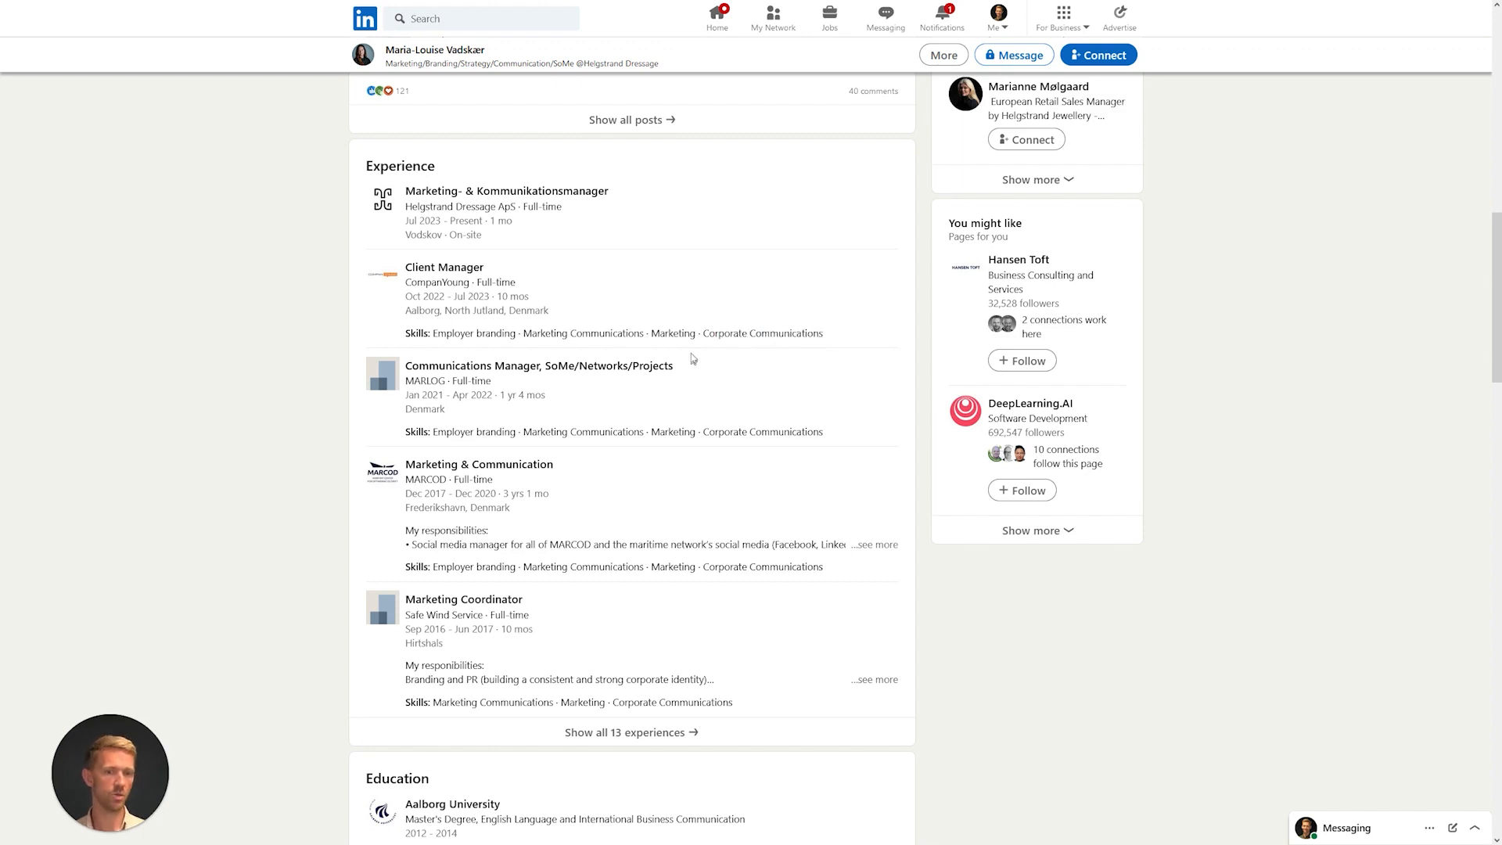
pyautogui.moveTo(709, 336); pyautogui.dragTo(812, 337)
pyautogui.click(813, 336)
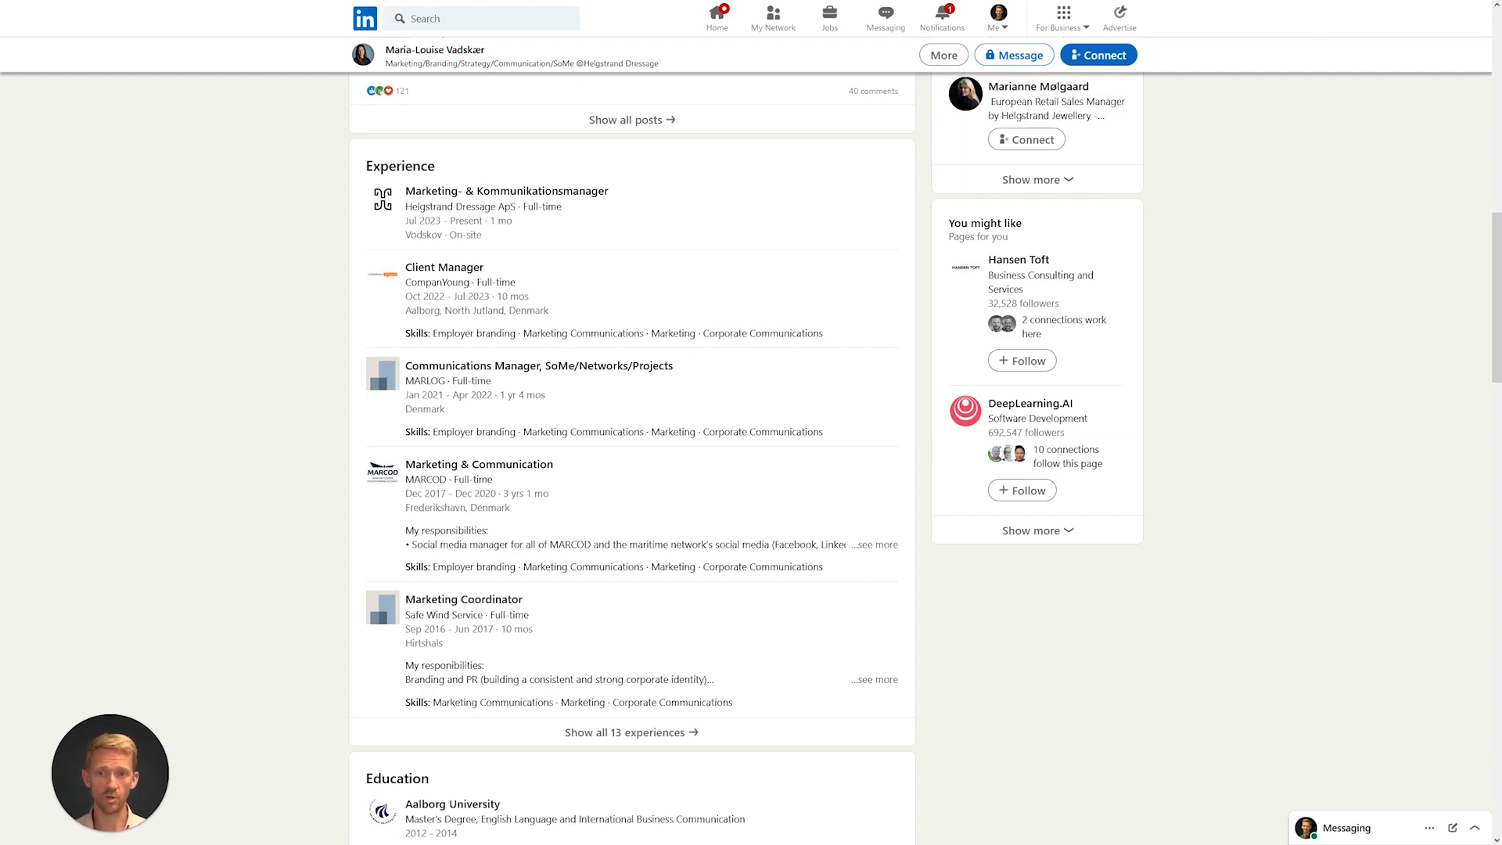
pyautogui.moveTo(412, 283); pyautogui.dragTo(452, 283)
pyautogui.click(750, 329)
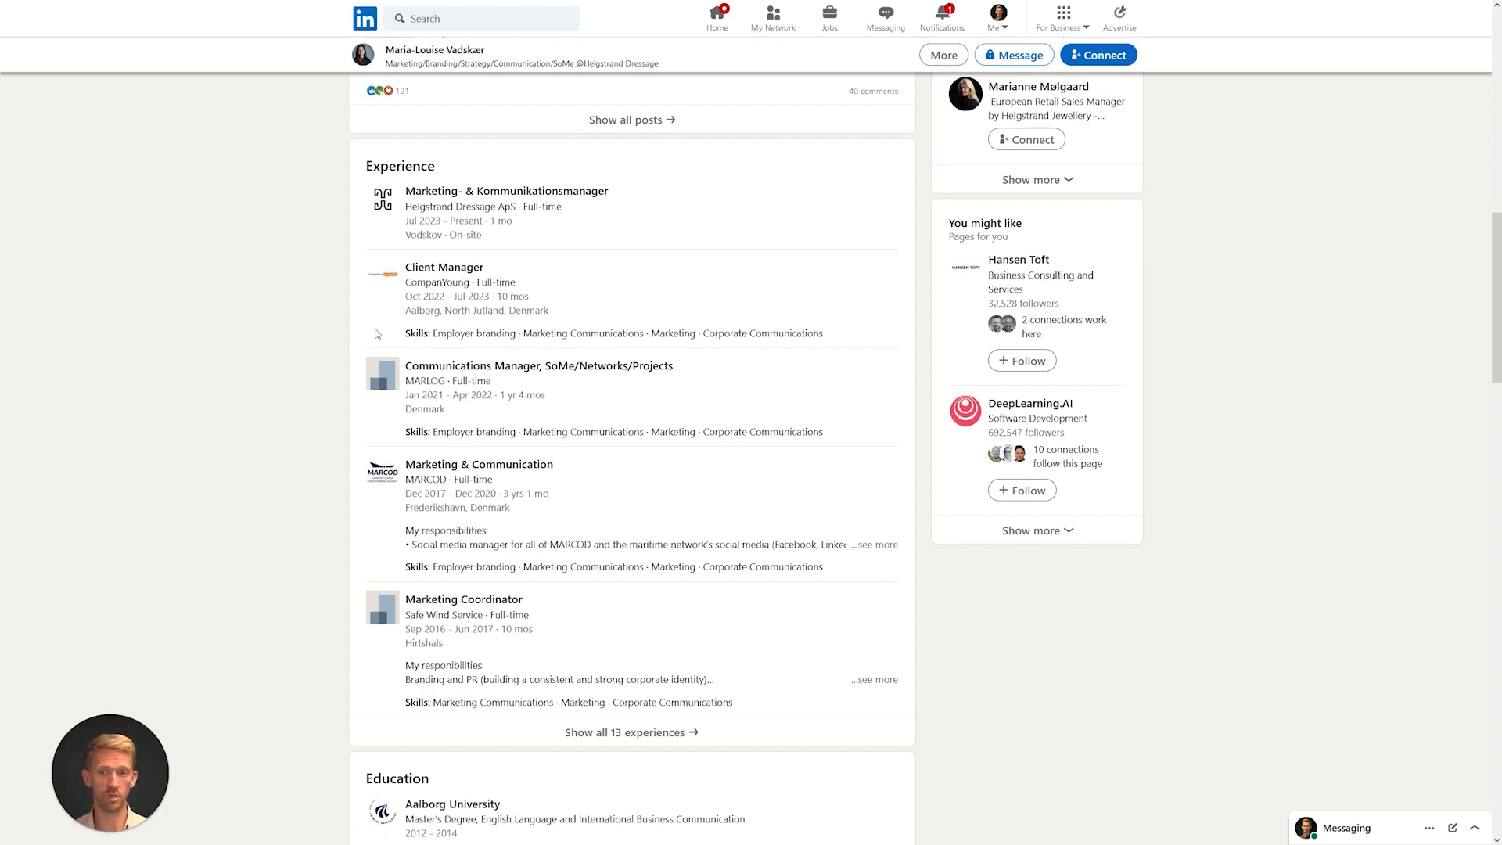
# - Look over the profile's introduction and check the employment dates of the Client Manager position
pyautogui.scroll(1, 288, 348)
pyautogui.scroll(10, 288, 348)
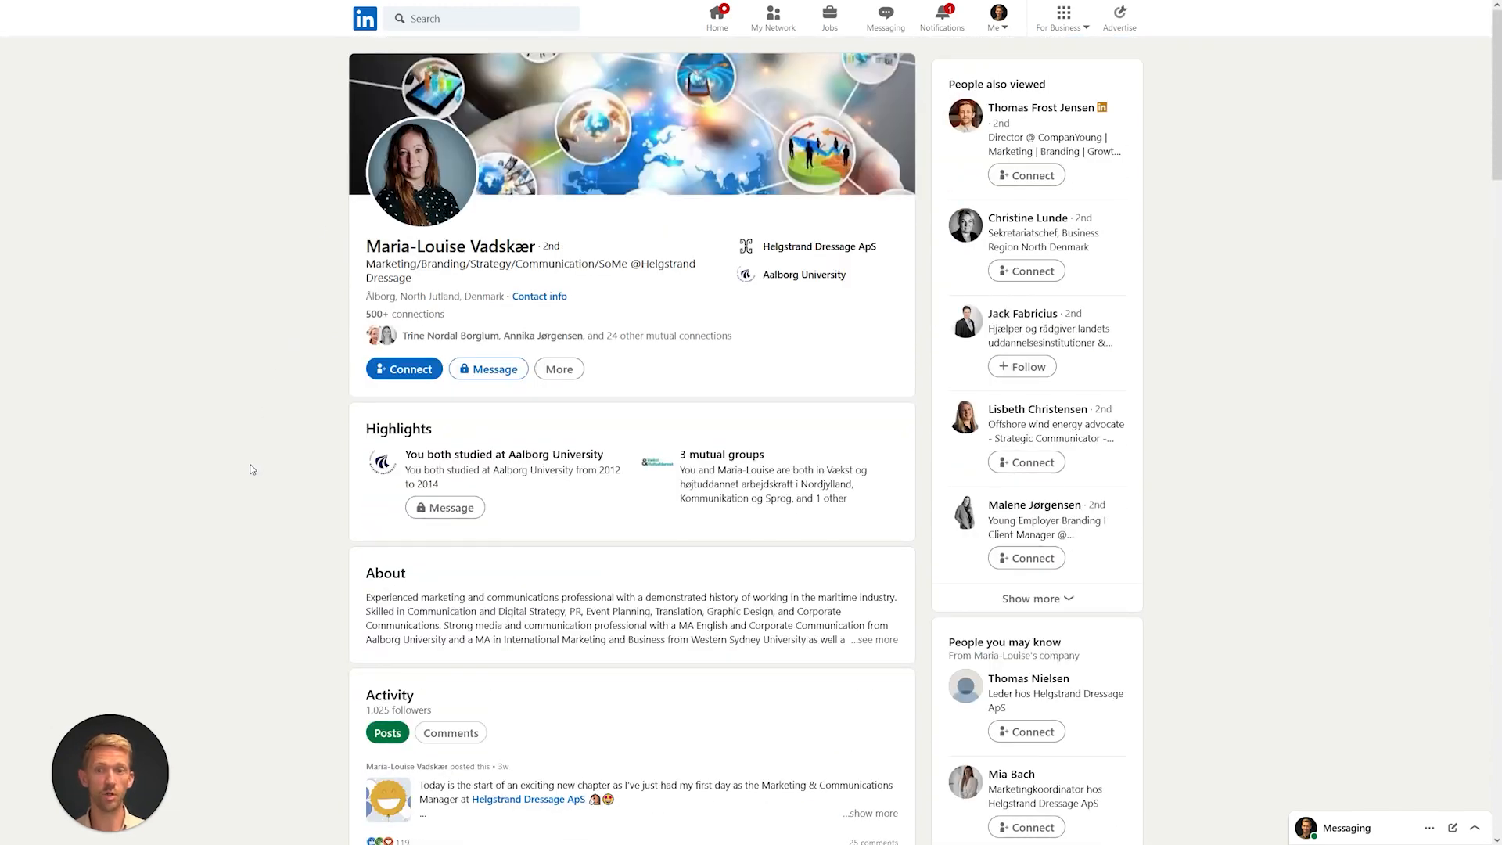
pyautogui.scroll(-12, 252, 470)
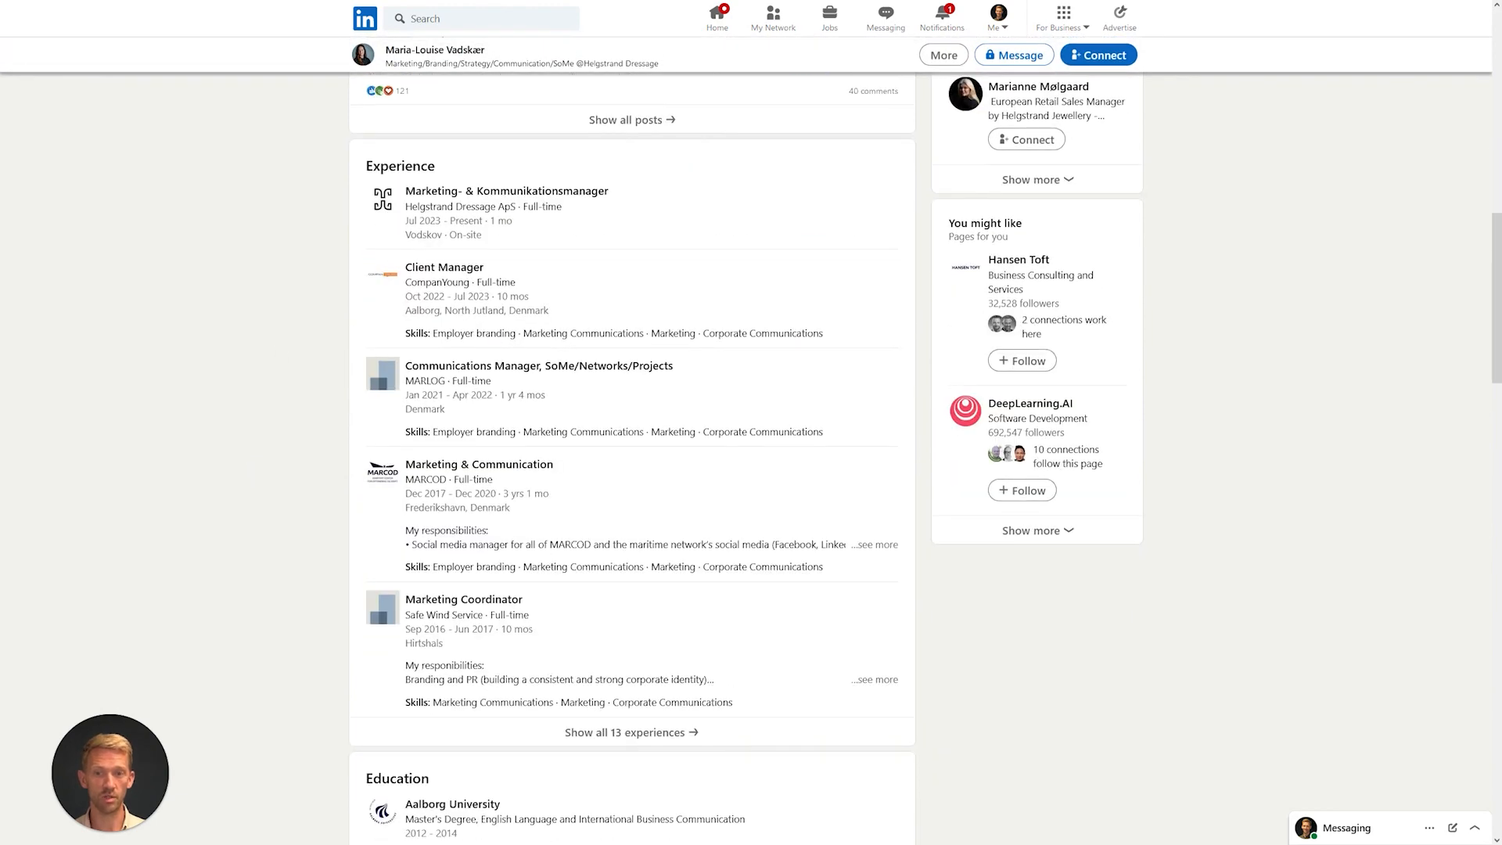
pyautogui.moveTo(412, 298); pyautogui.dragTo(452, 297)
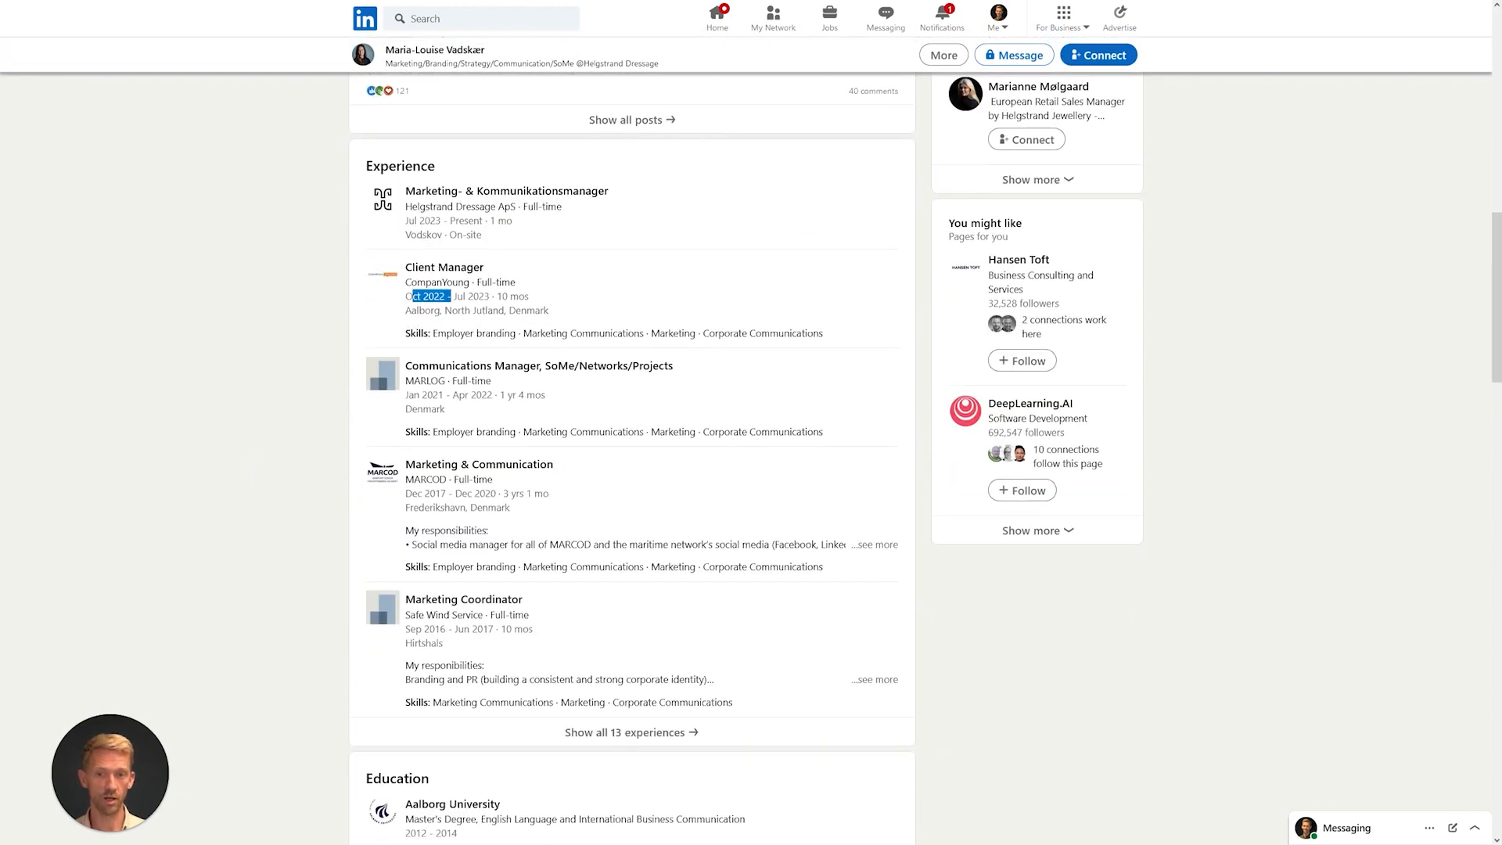
pyautogui.click(545, 298)
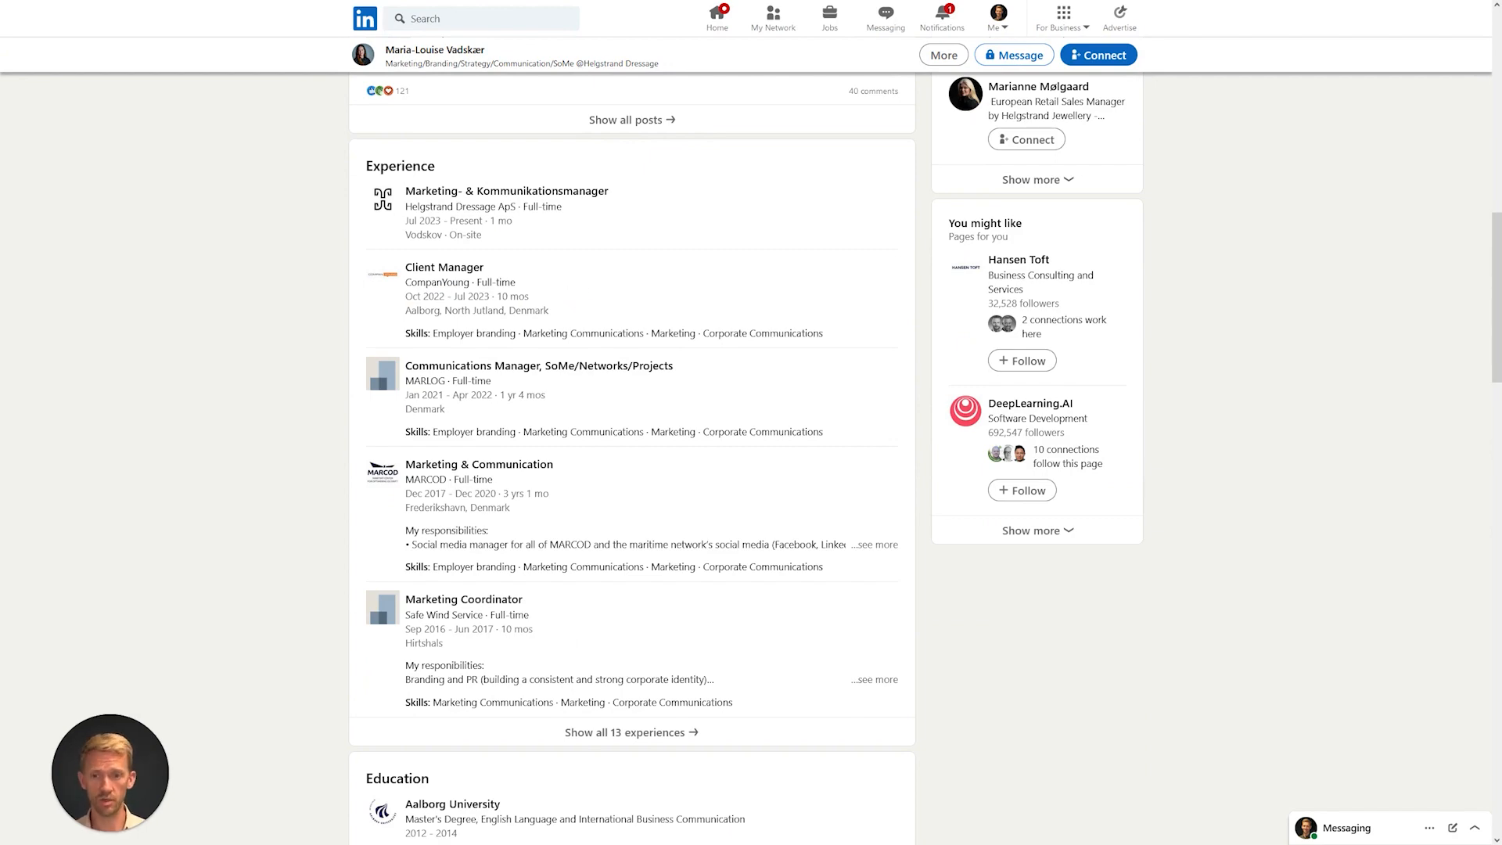
# - Expand the responsibilities of the Marketing & Communication position at MARCOD and read them along with the education entries
pyautogui.scroll(-3, 677, 308)
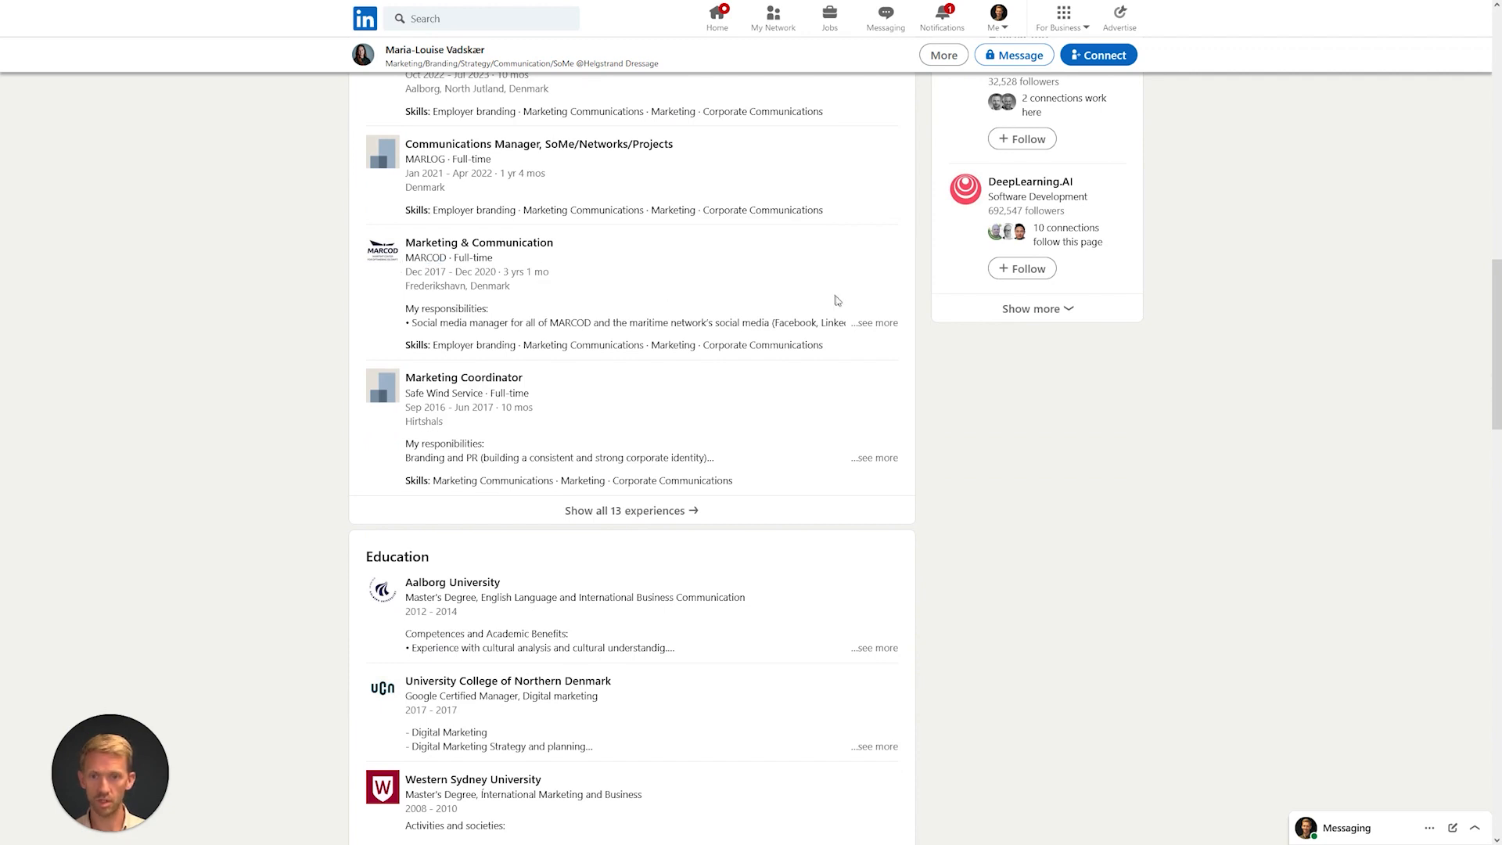
pyautogui.click(872, 323)
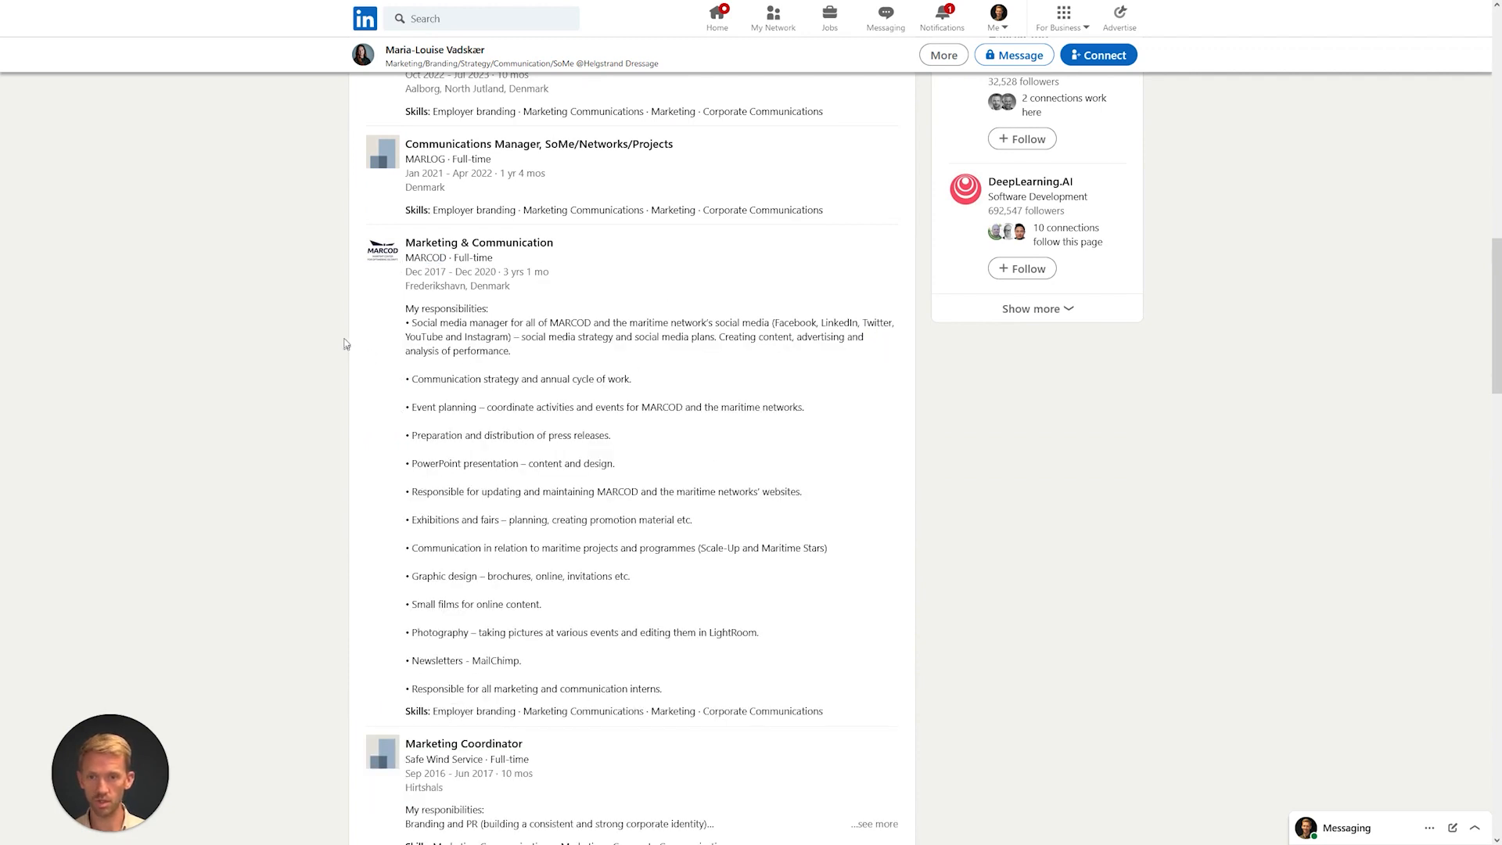
pyautogui.scroll(-1, 347, 336)
pyautogui.moveTo(420, 237); pyautogui.dragTo(485, 237)
pyautogui.click(502, 238)
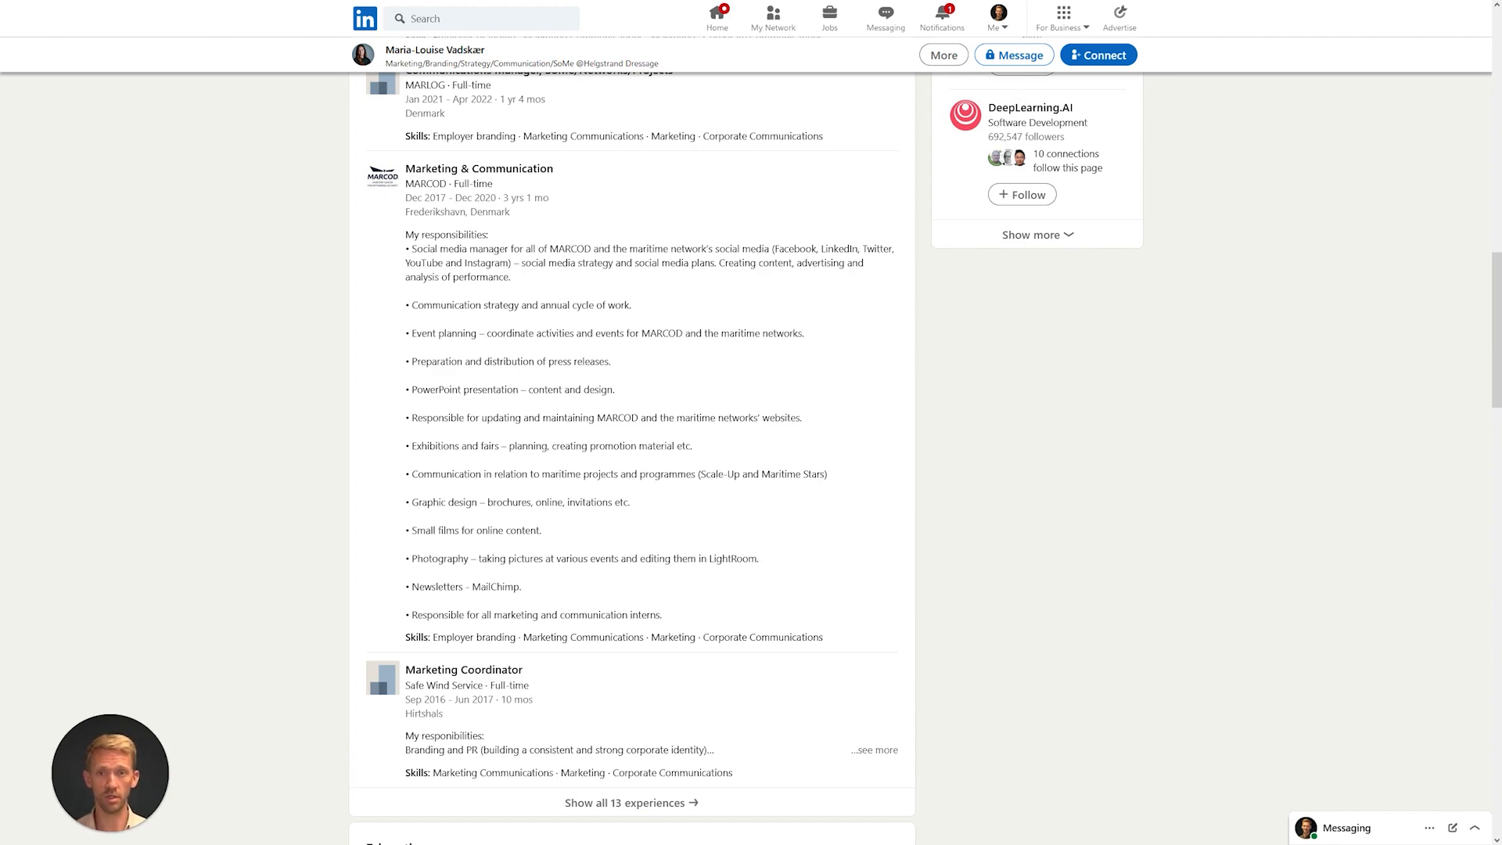
pyautogui.scroll(-6, 373, 574)
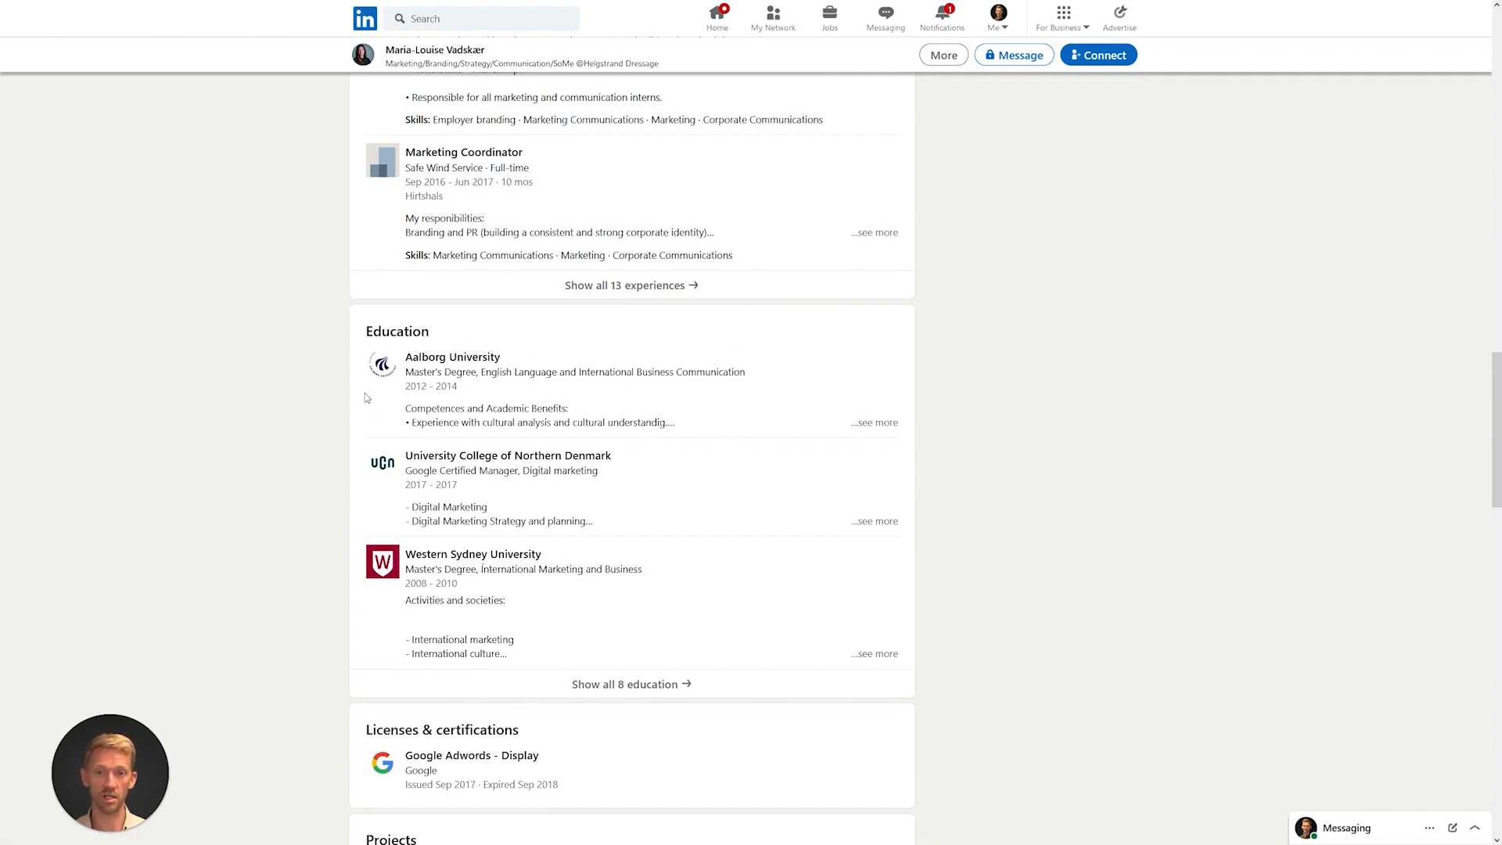
pyautogui.scroll(5, 327, 364)
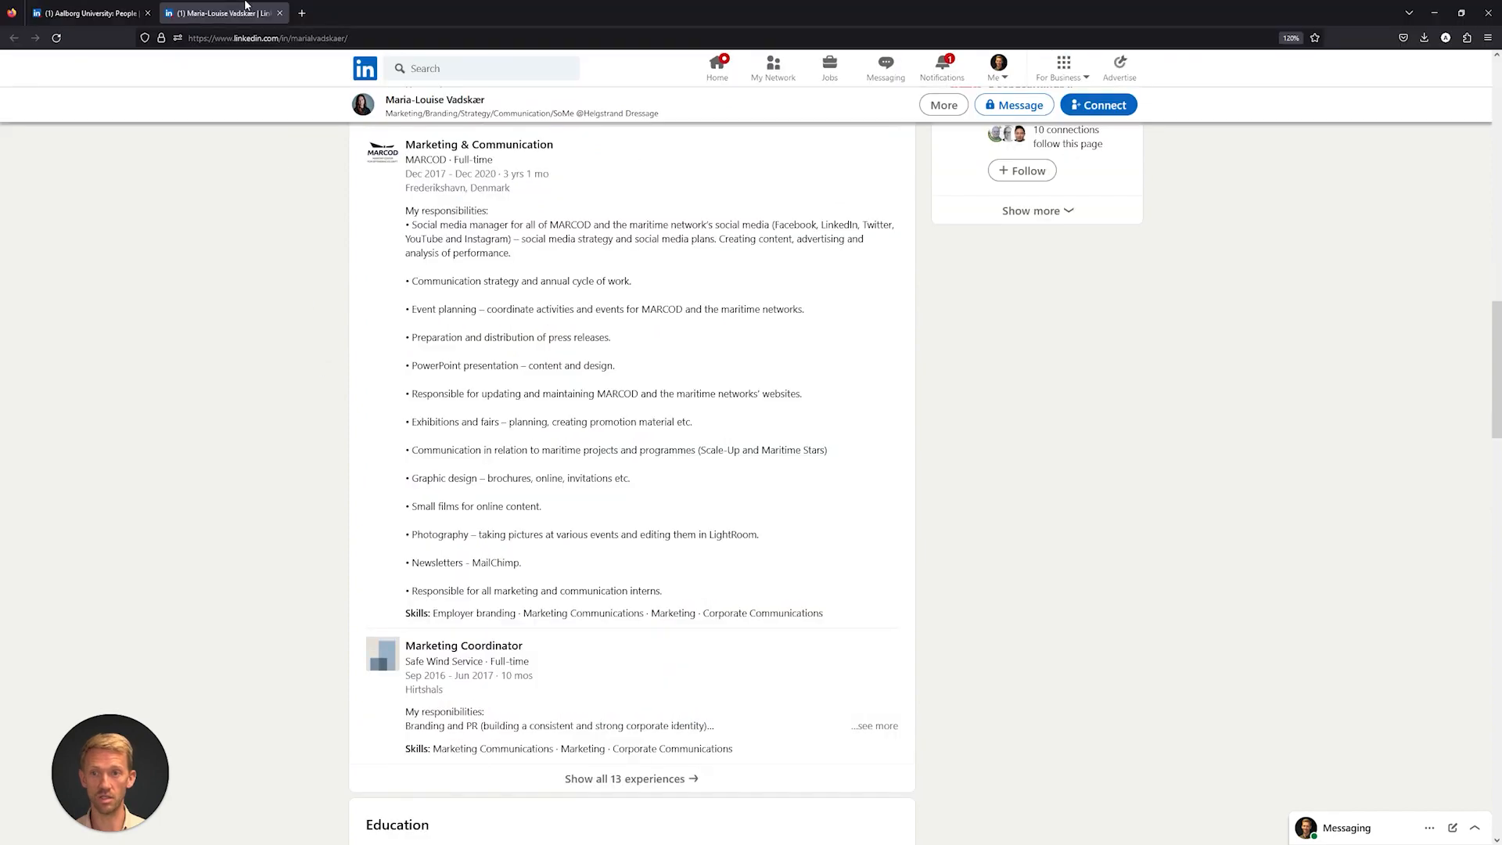
# - Return to the Aalborg University alumni page and browse further down the marketing alumni's profile cards
pyautogui.click(97, 10)
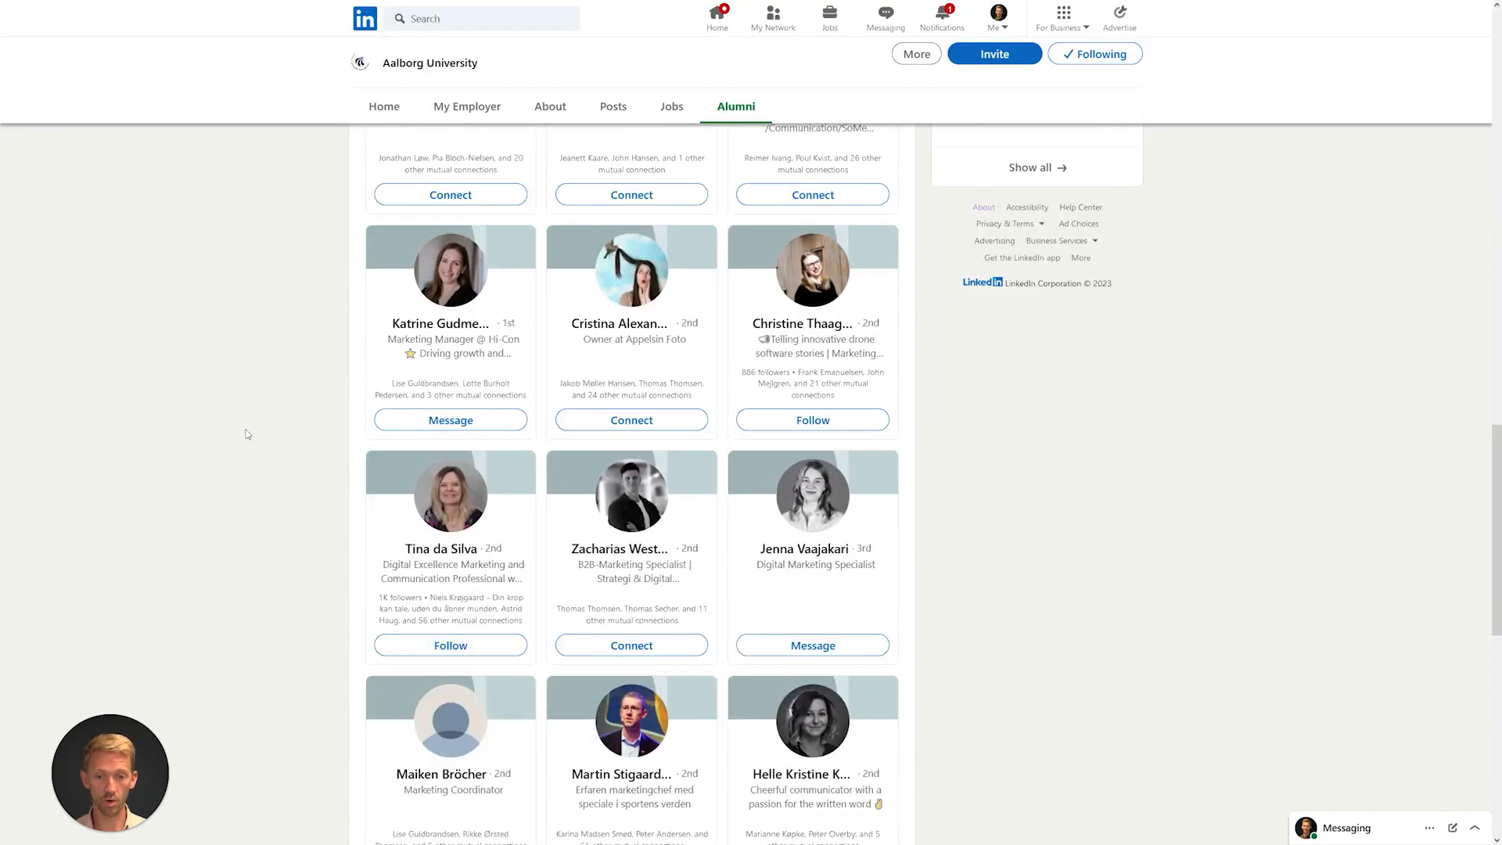
pyautogui.scroll(-2, 247, 435)
pyautogui.scroll(-5, 305, 395)
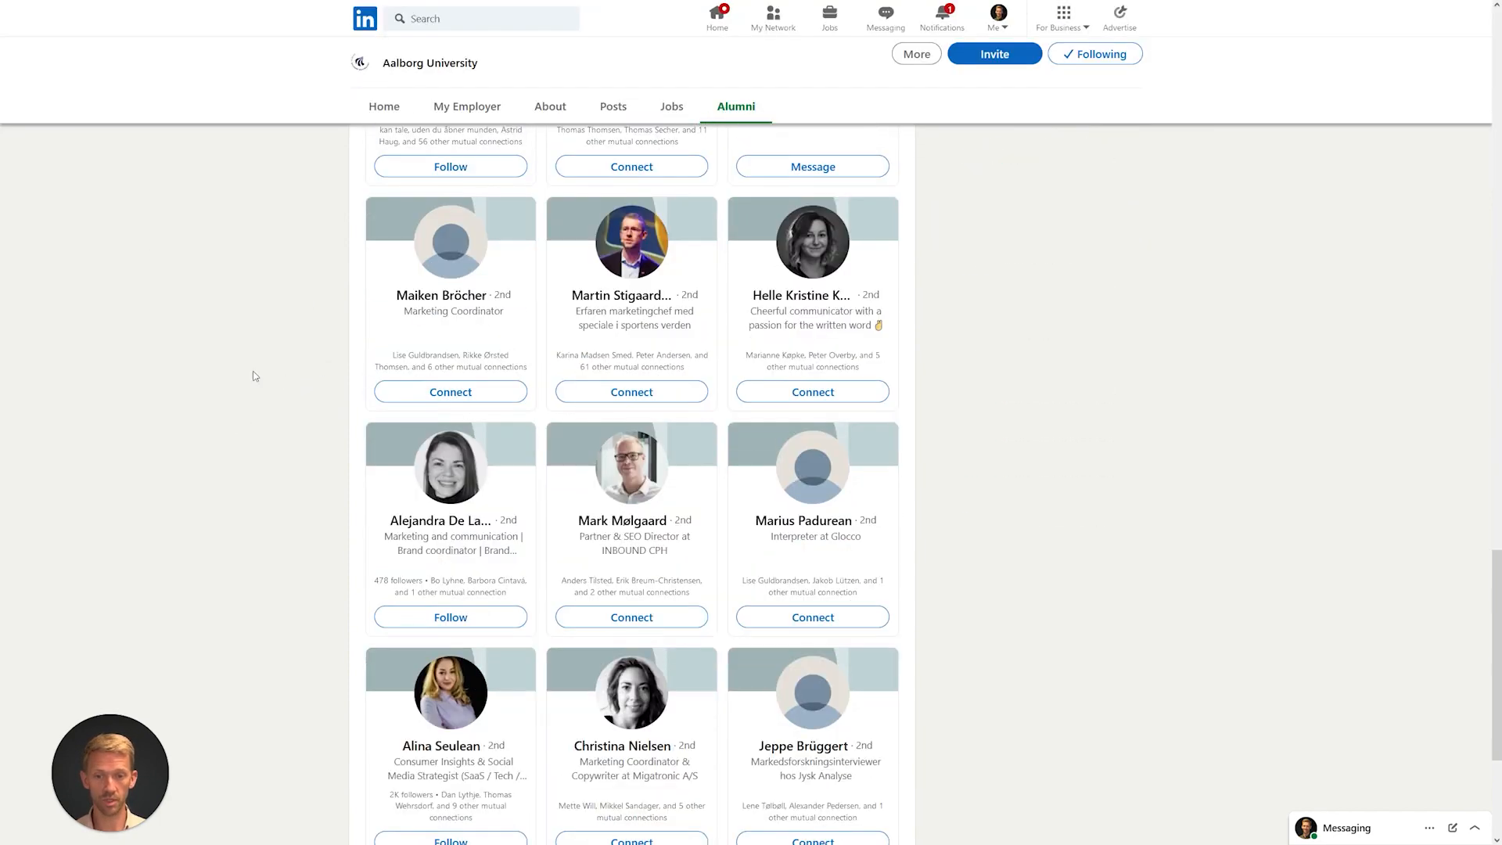
# - Open the alumni profile of the Marketing Coordinator & Copywriter at Migatronic A/S and look through its work experience
pyautogui.scroll(-3, 196, 429)
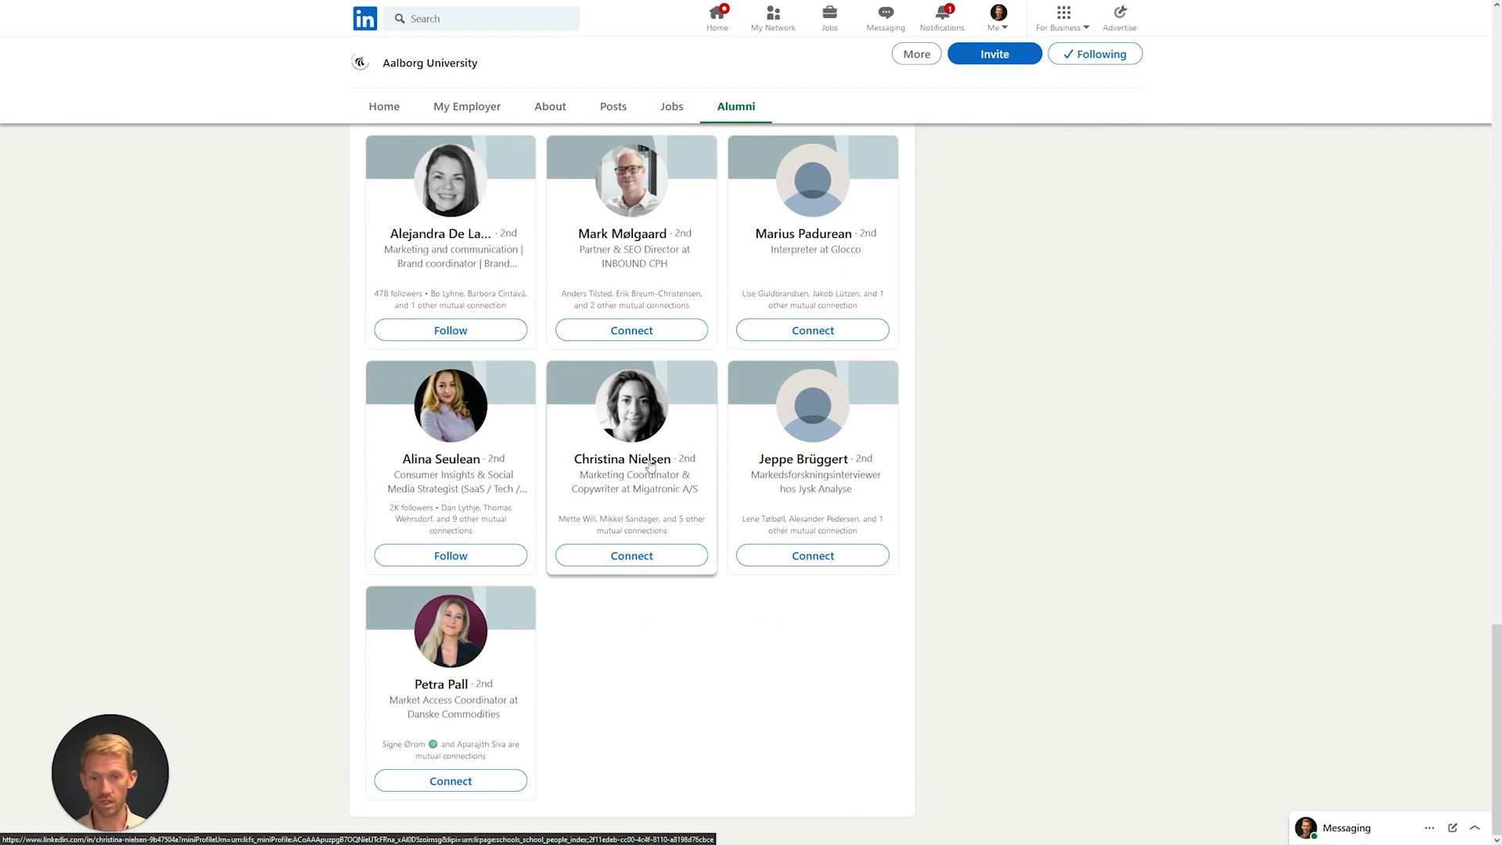
pyautogui.click(266, 12)
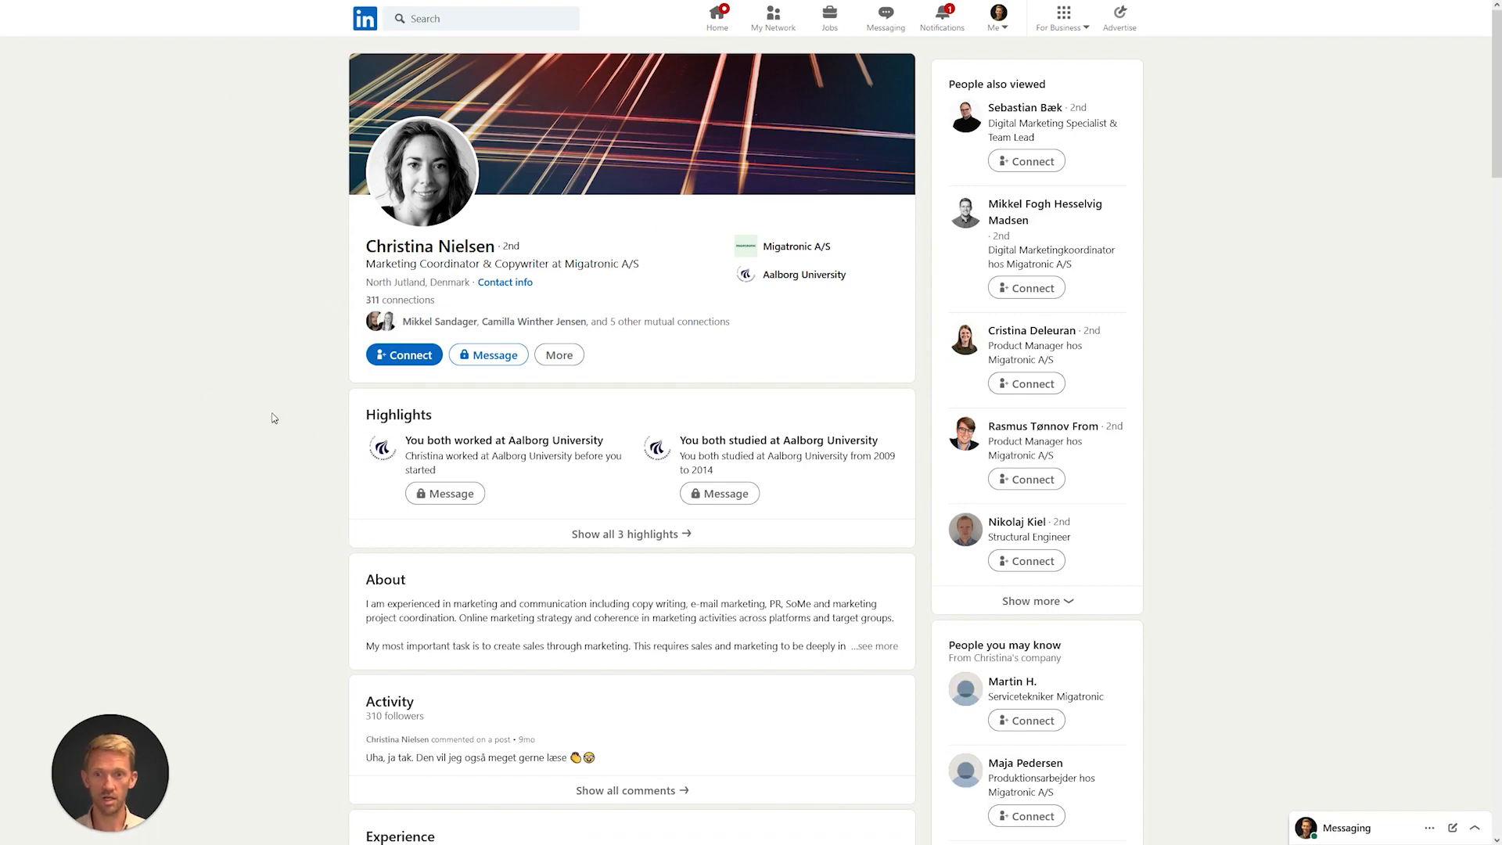
pyautogui.scroll(-5, 268, 427)
pyautogui.scroll(-2, 269, 430)
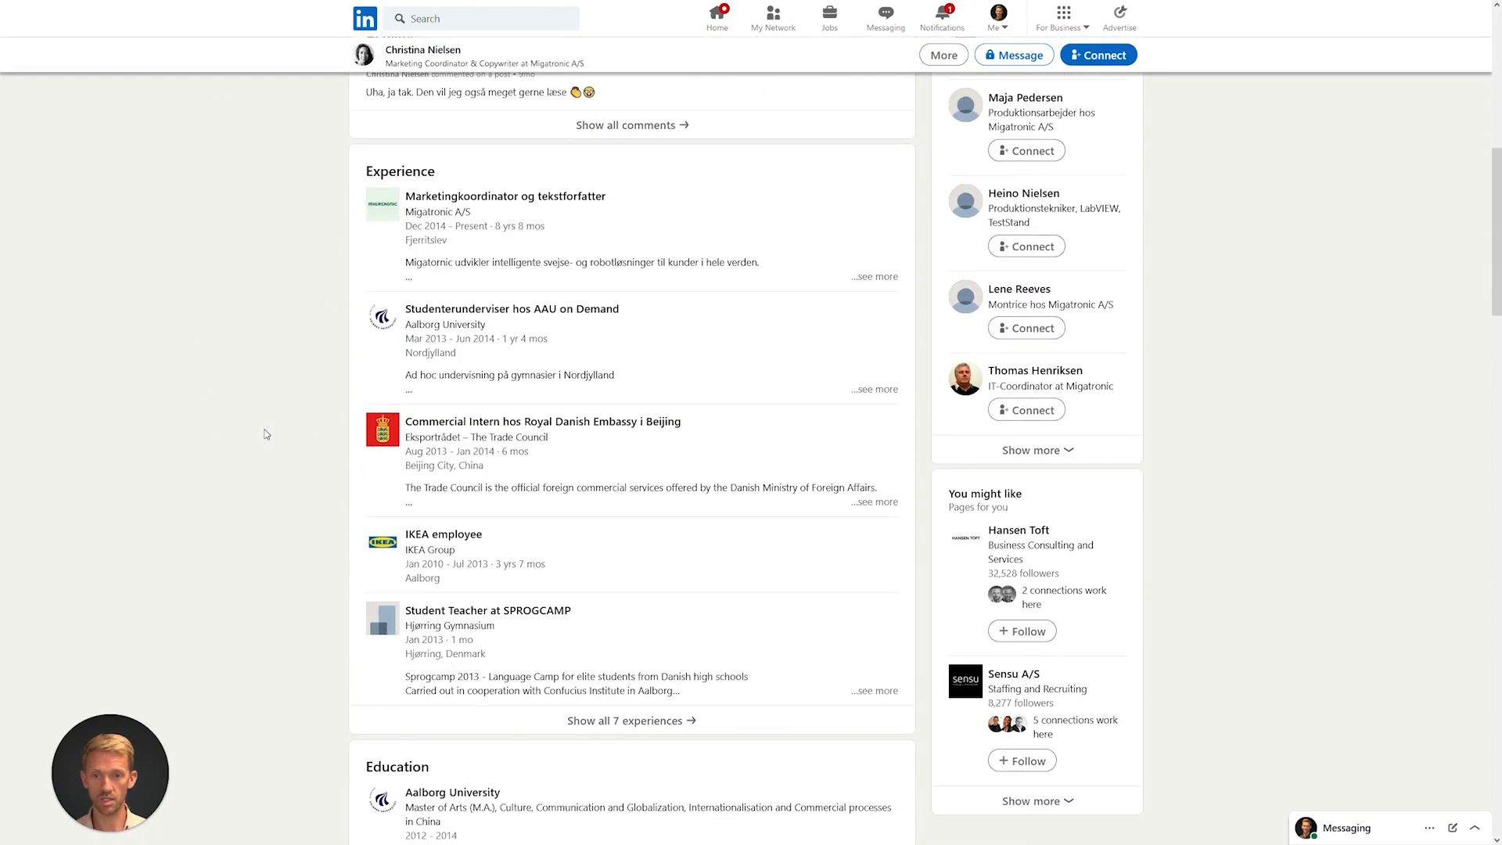
# - Expand the responsibilities of the Marketingkoordinator og tekstforfatter position at Migatronic A/S and read them along with the earlier positions and introduction
pyautogui.click(869, 276)
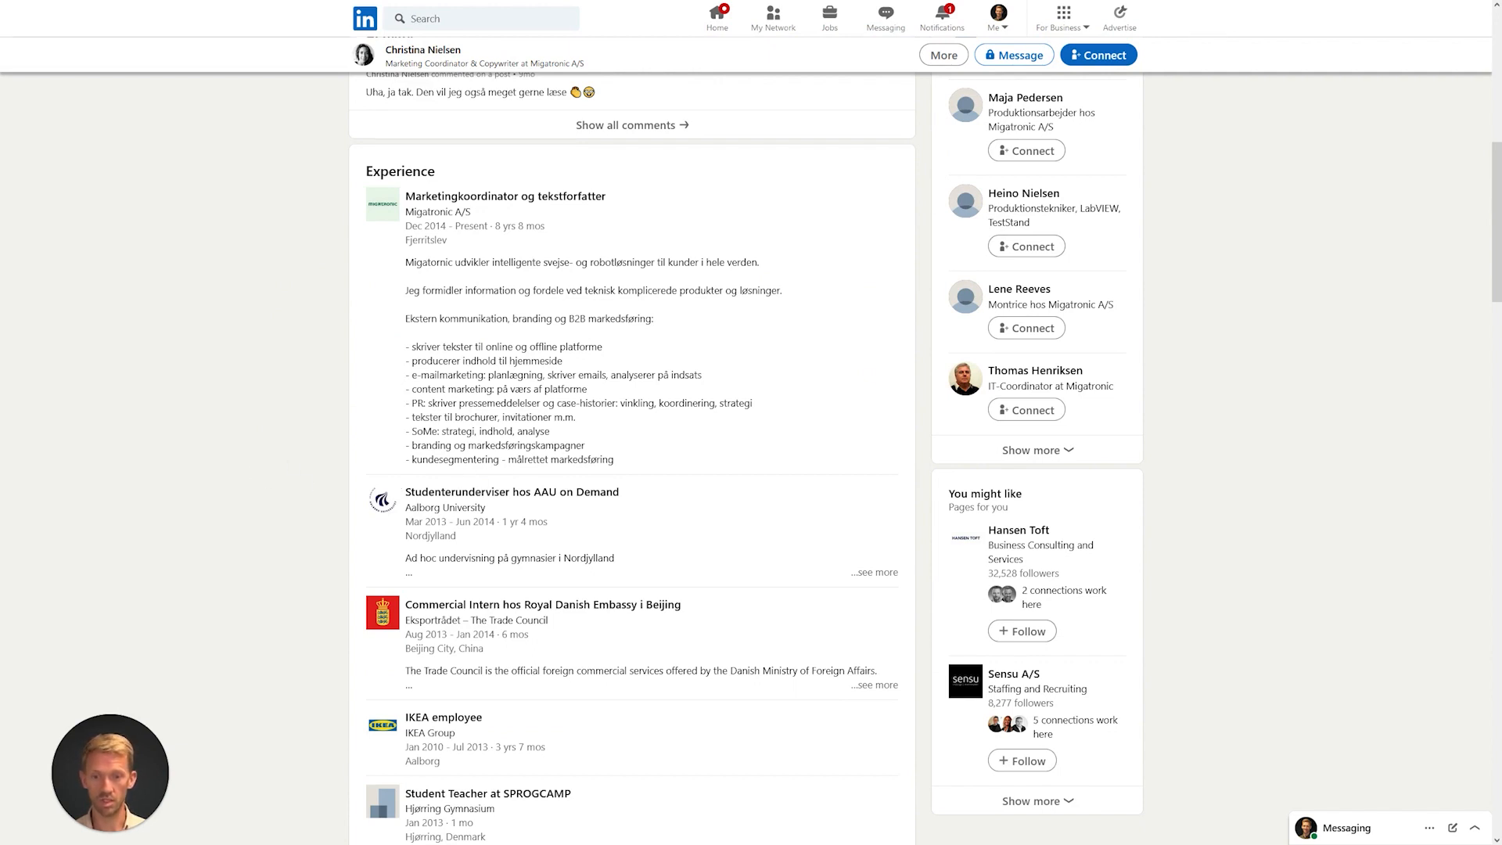
pyautogui.scroll(-4, 205, 455)
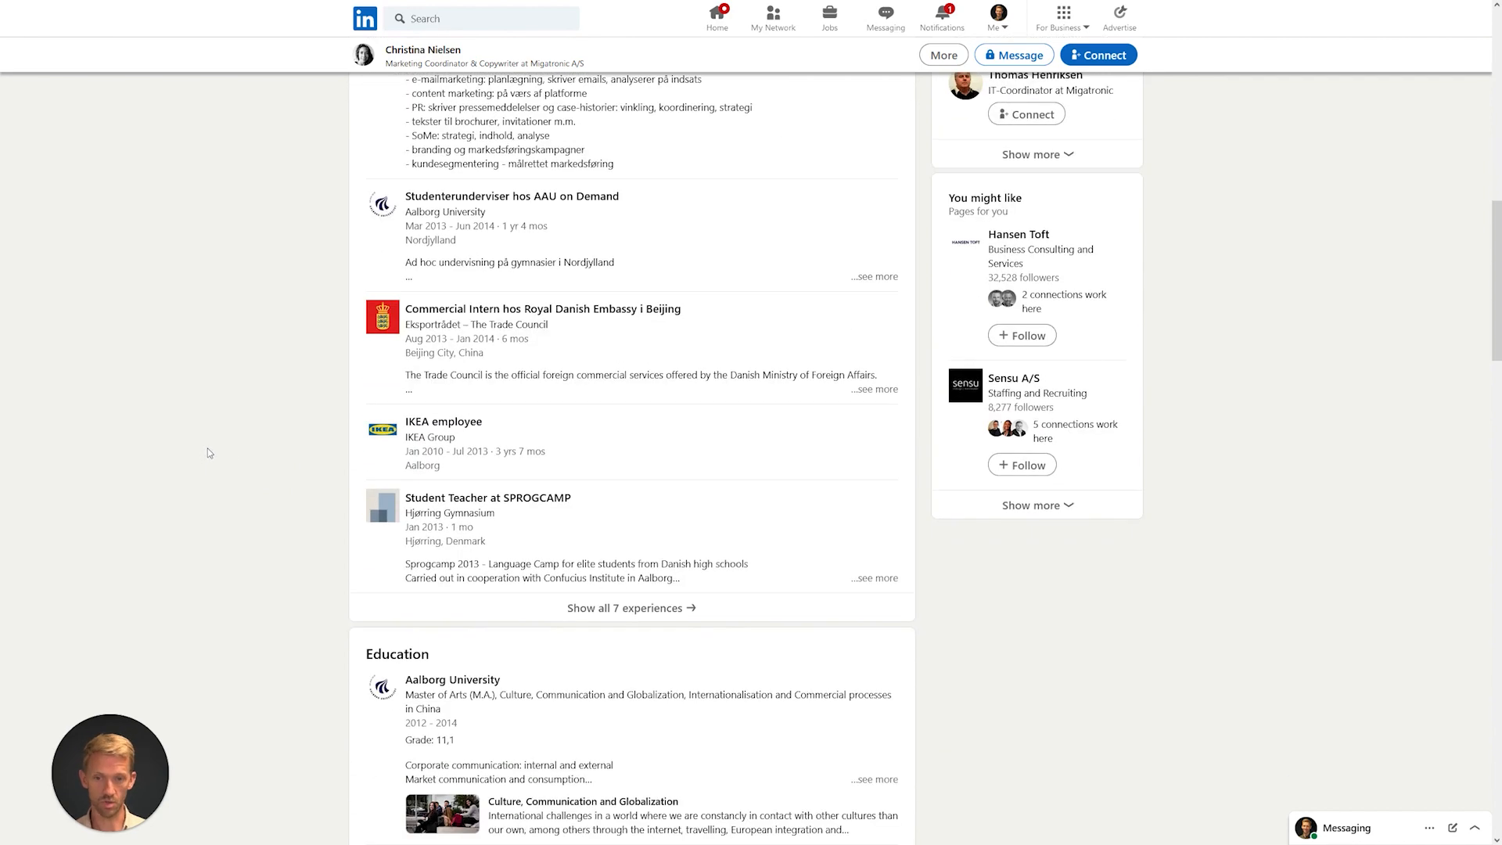
pyautogui.scroll(7, 210, 438)
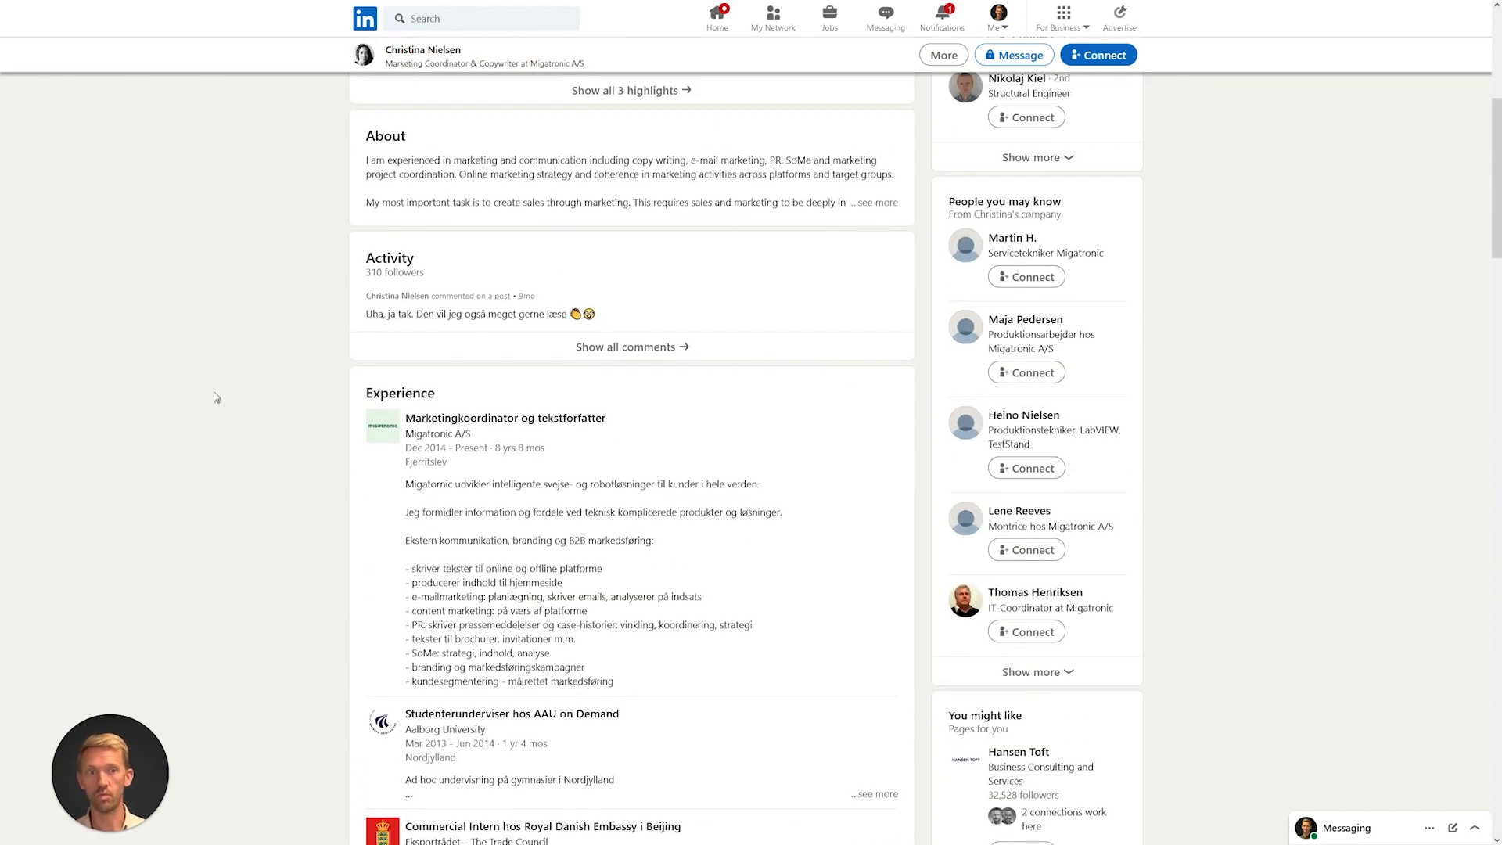
pyautogui.scroll(3, 221, 380)
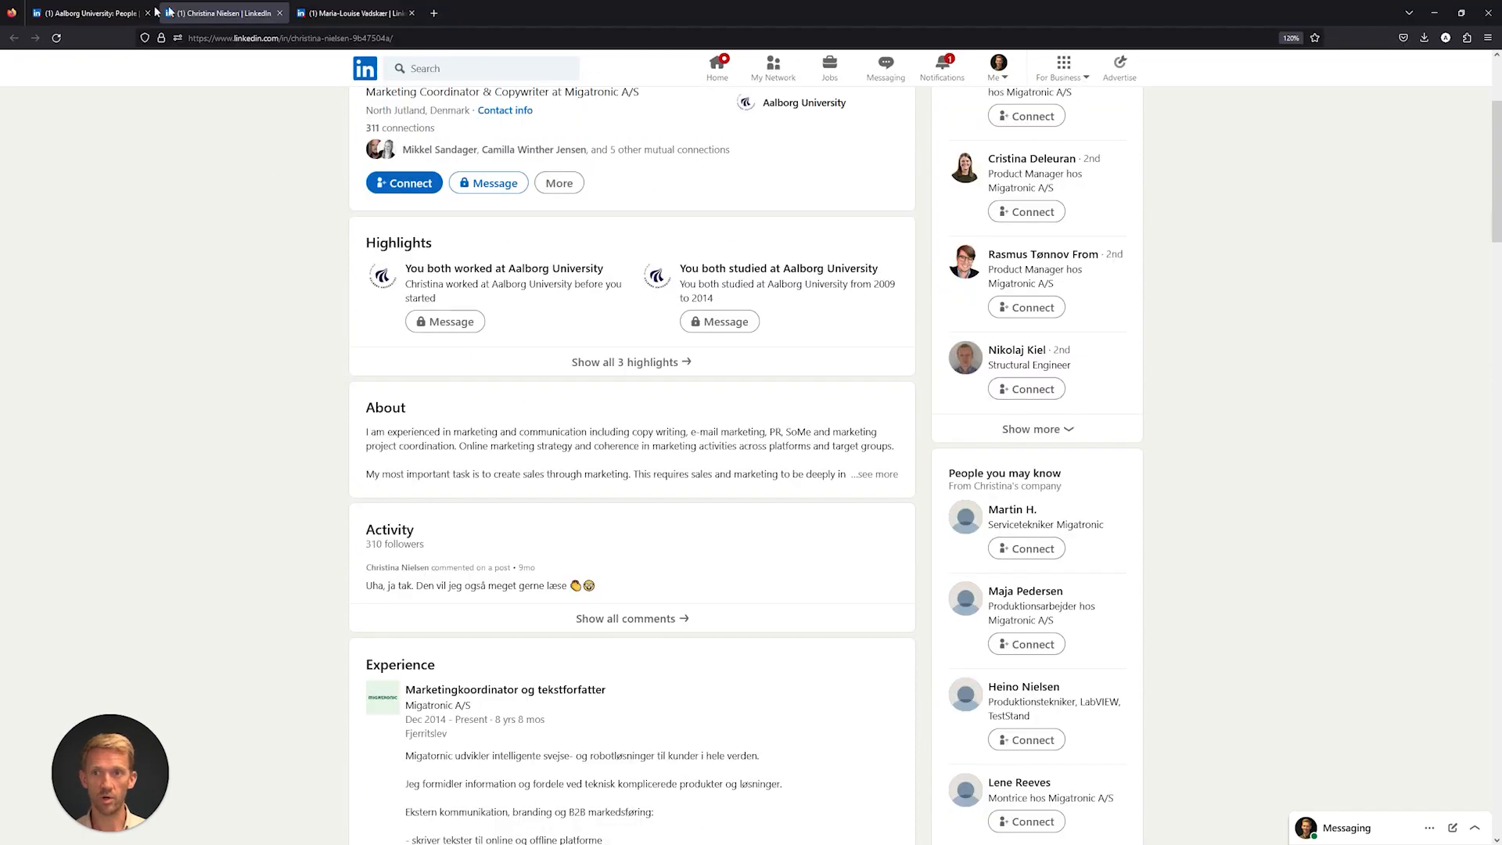
# - Return to the Aalborg University alumni page and review the applied filters and the breakdown of where the alumni work and live
pyautogui.click(134, 14)
pyautogui.scroll(10, 330, 477)
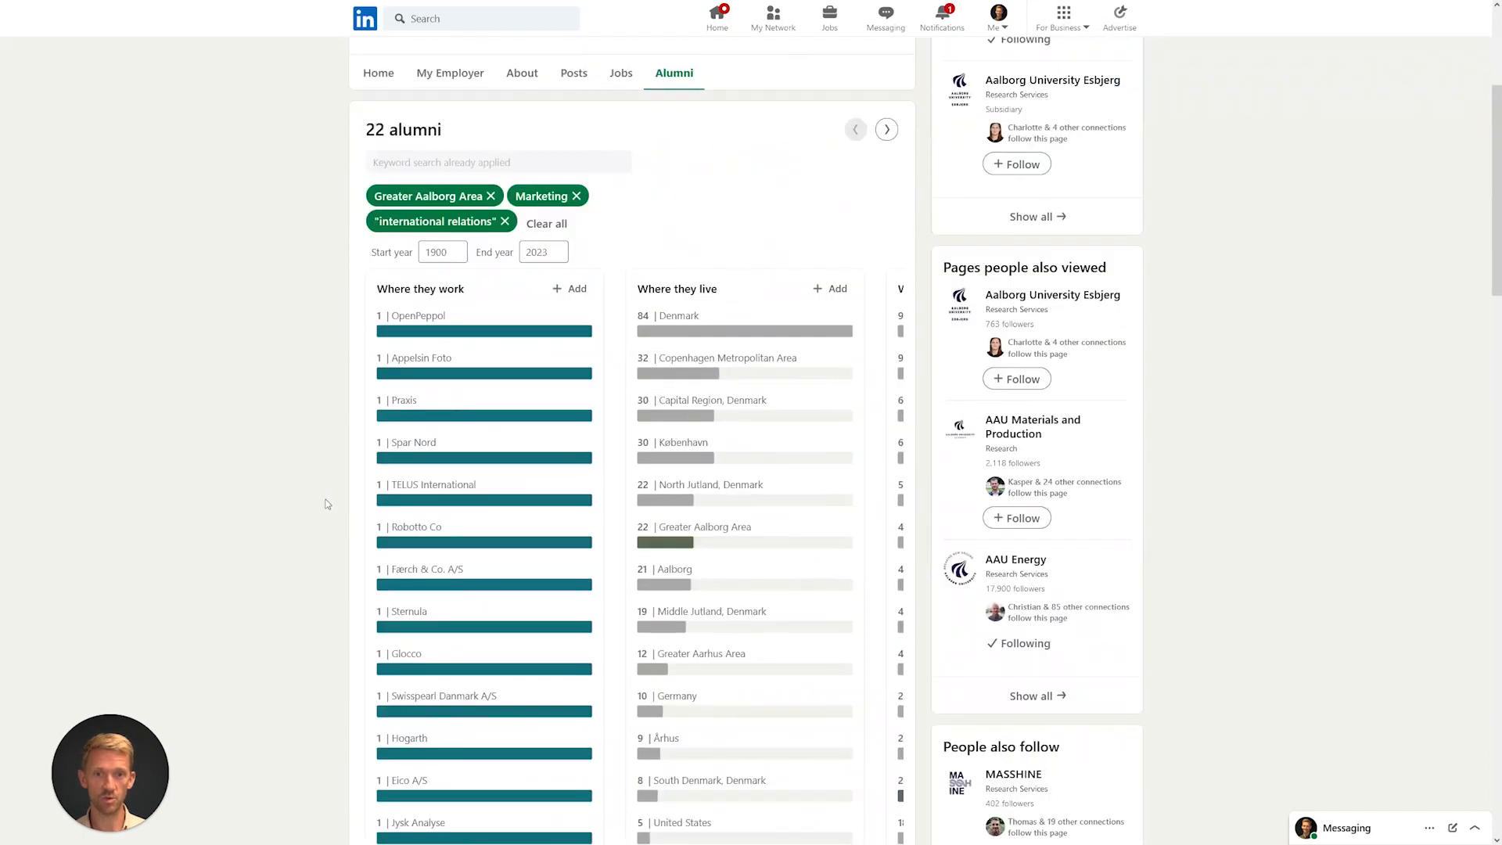
pyautogui.scroll(-2, 330, 499)
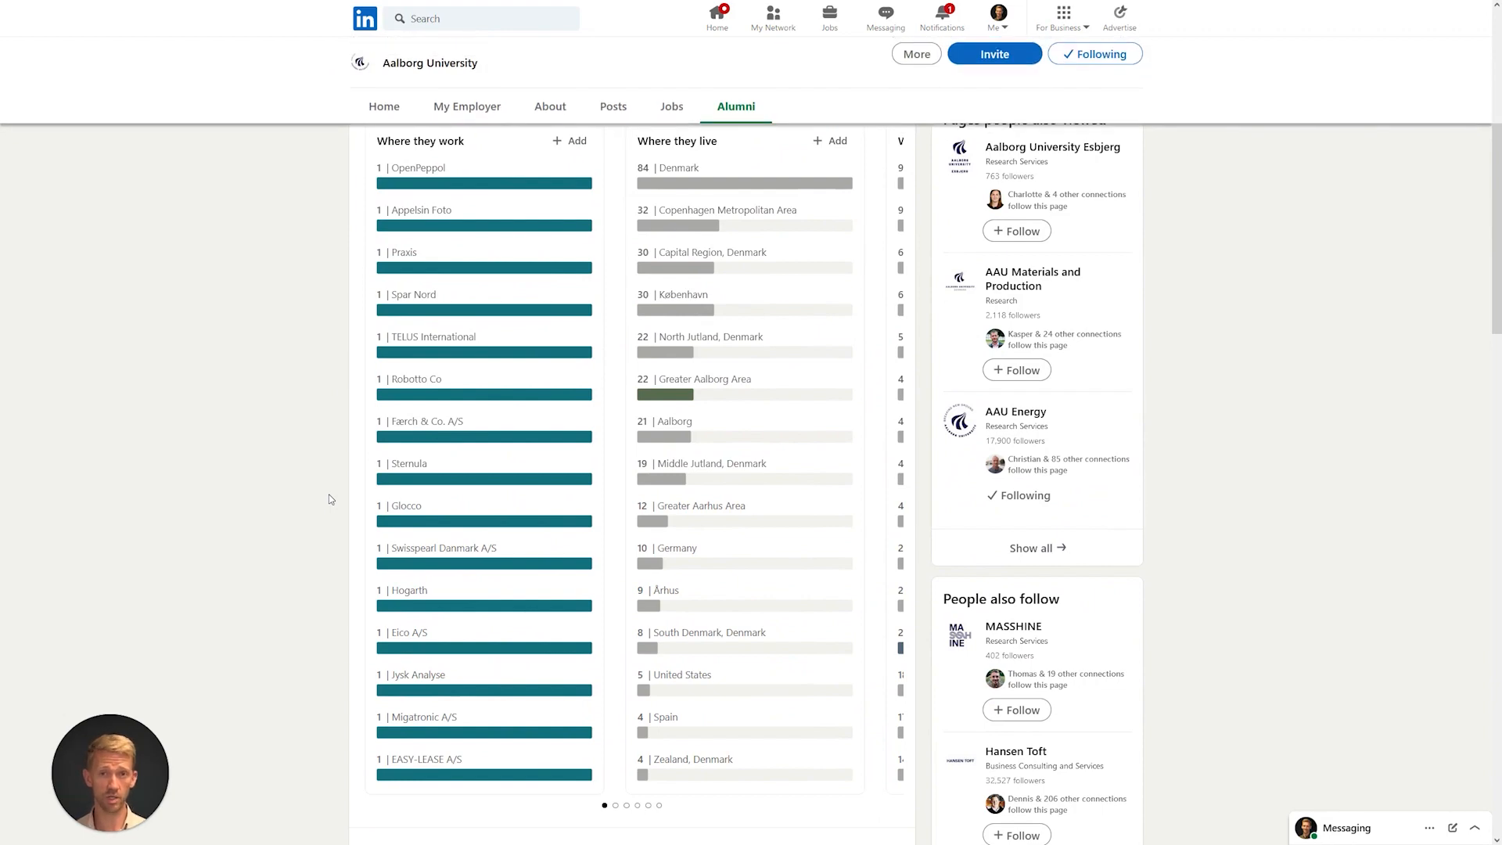
pyautogui.scroll(5, 331, 493)
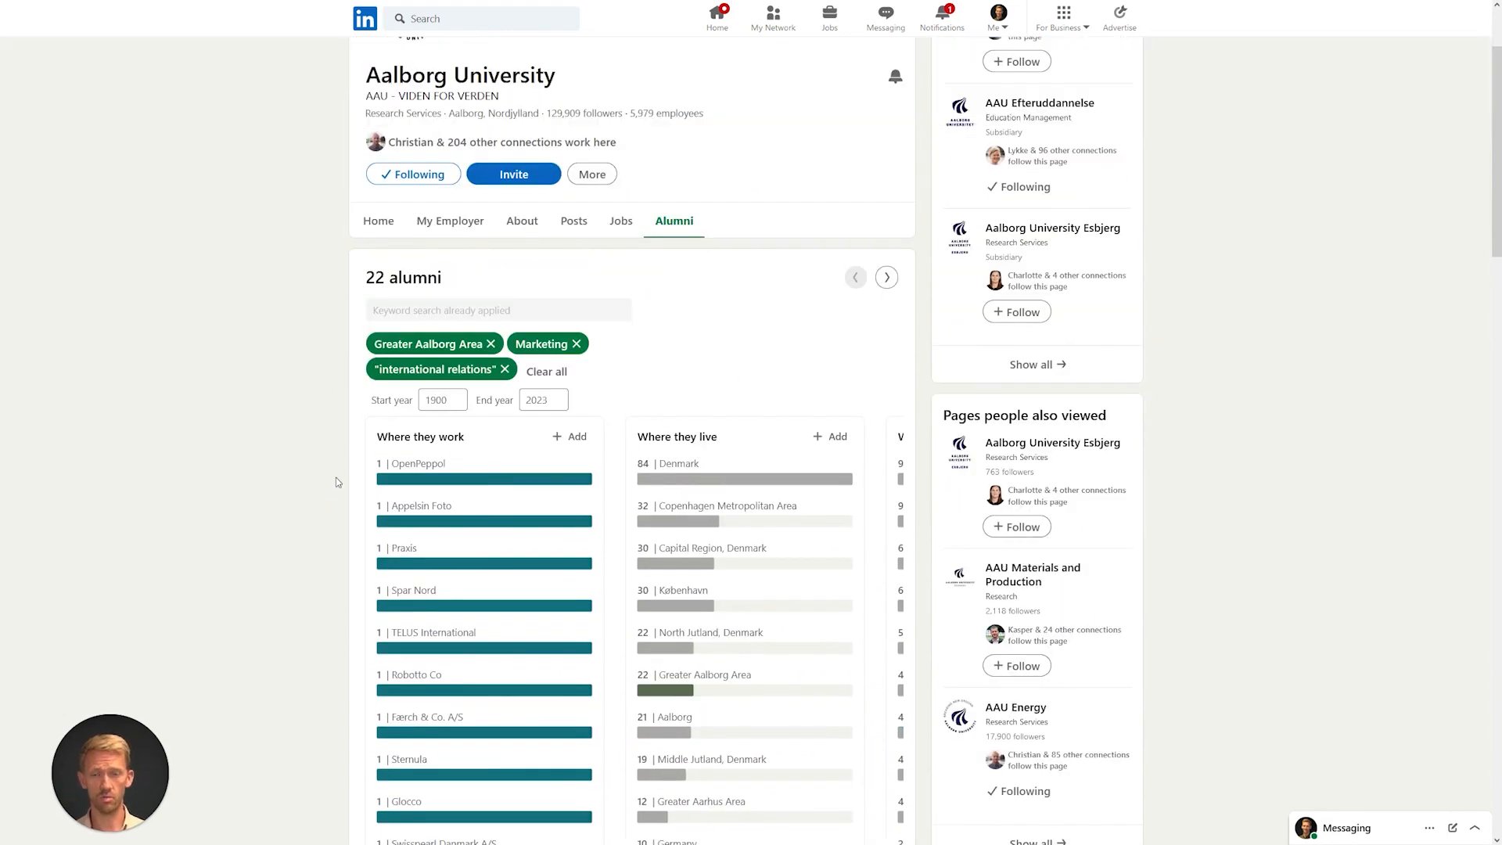